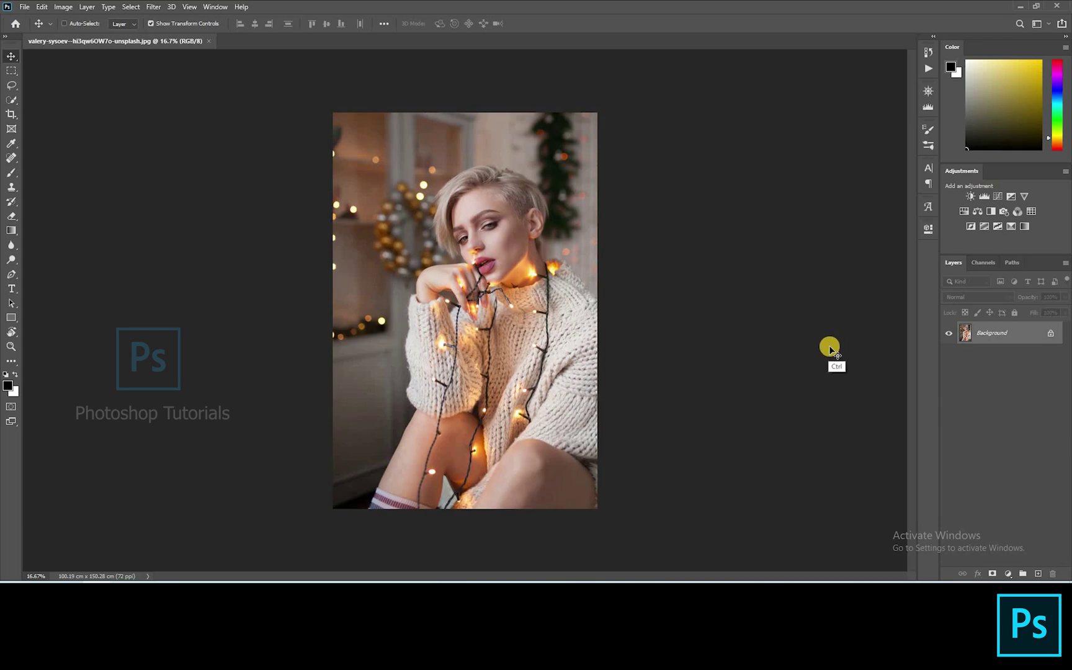
Duplicate the Background as Layer 1 and open the Camera Raw Filter on it.
key(ctrl+j)
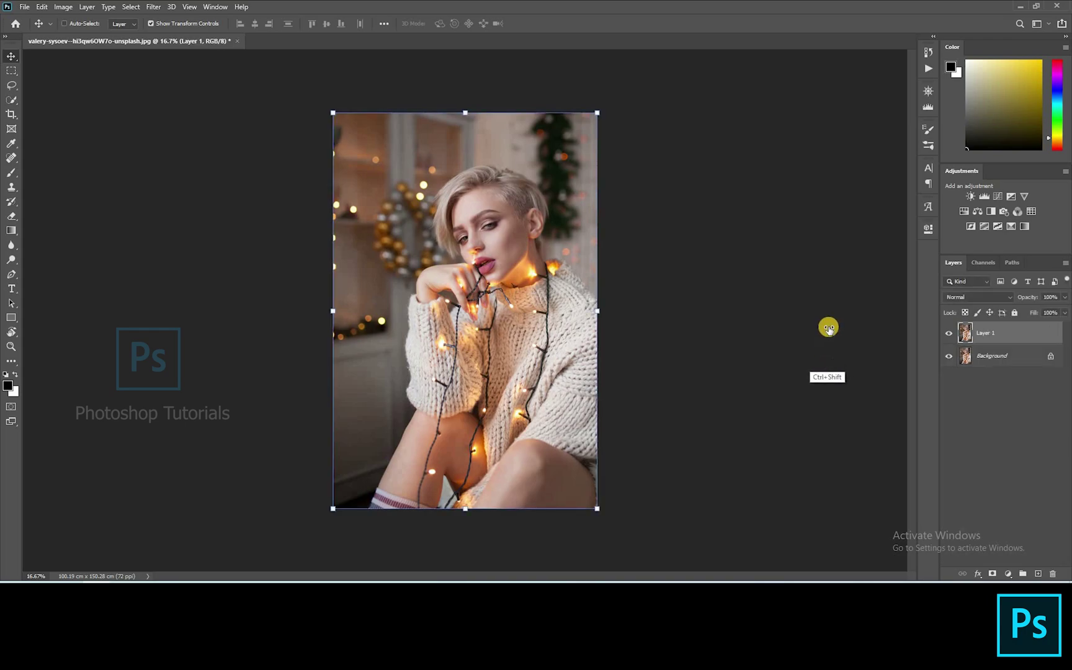
key(ctrl+shift+a)
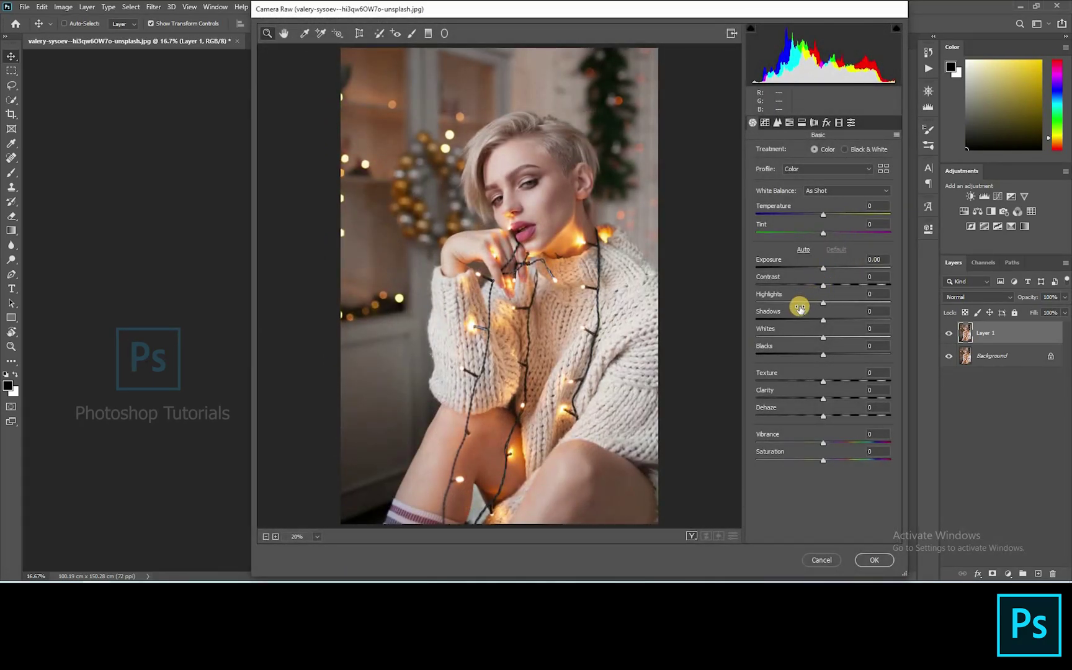
In Camera Raw's Basic panel, set Exposure -0.80, Highlights -53 and Shadows +22.
drag(808, 308, 787, 306)
click(837, 320)
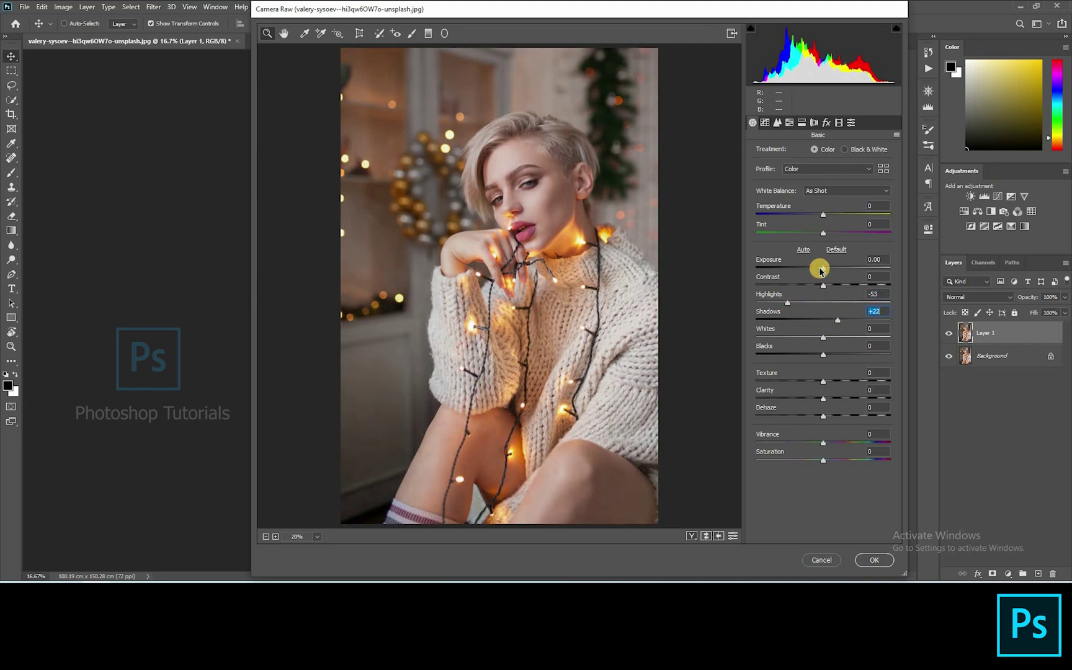
click(820, 270)
drag(828, 271, 801, 275)
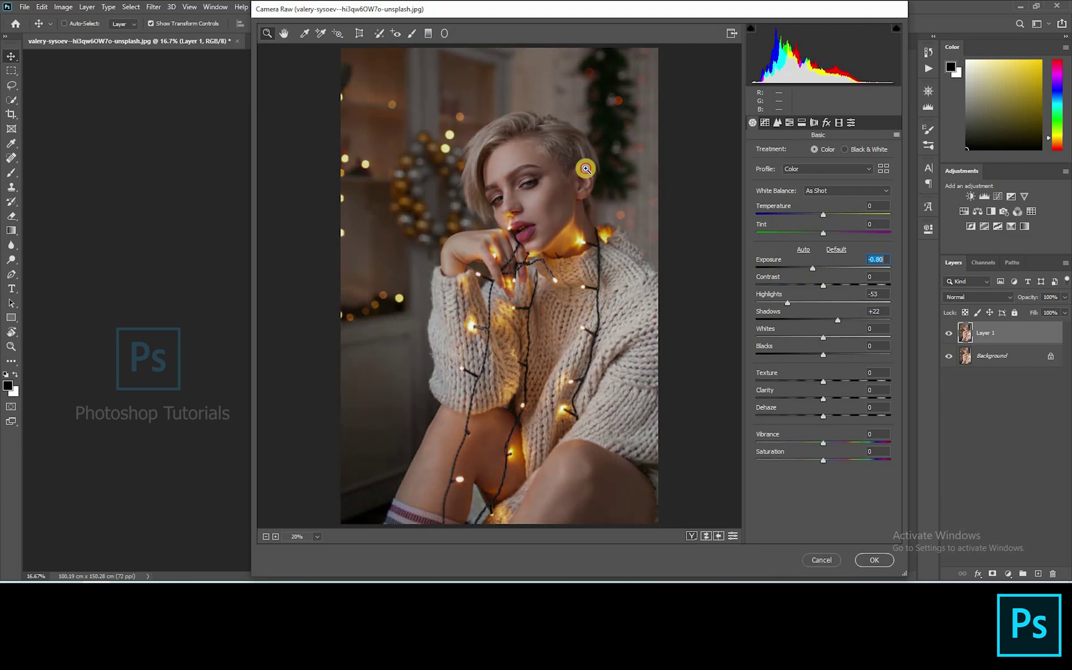
drag(608, 168, 620, 248)
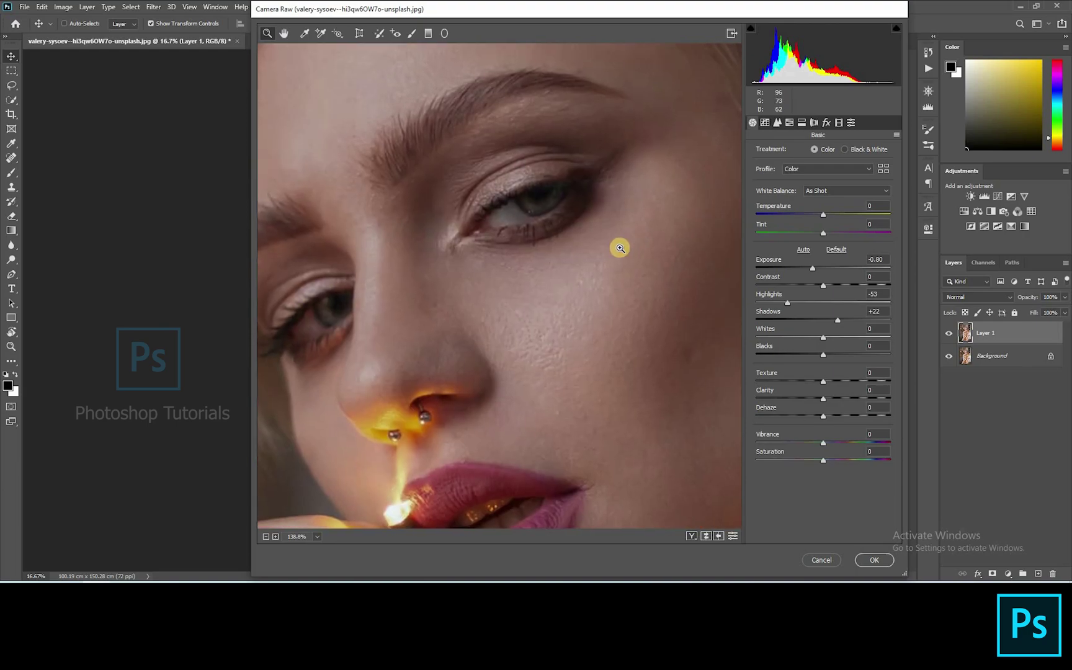
scroll(599, 263, down, 10)
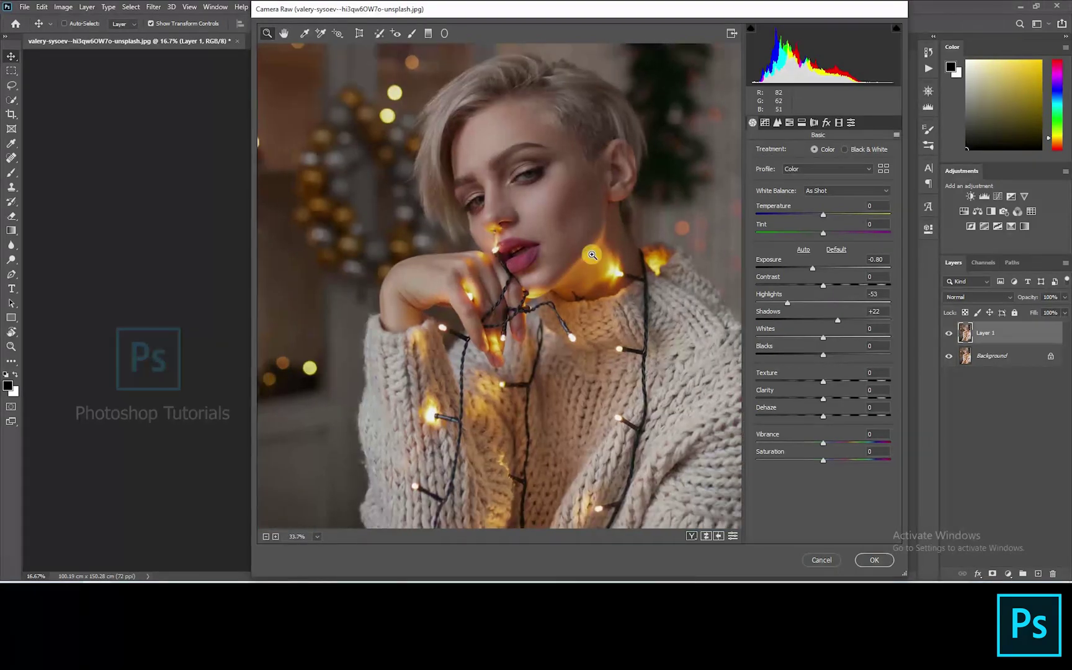
scroll(622, 243, up, 4)
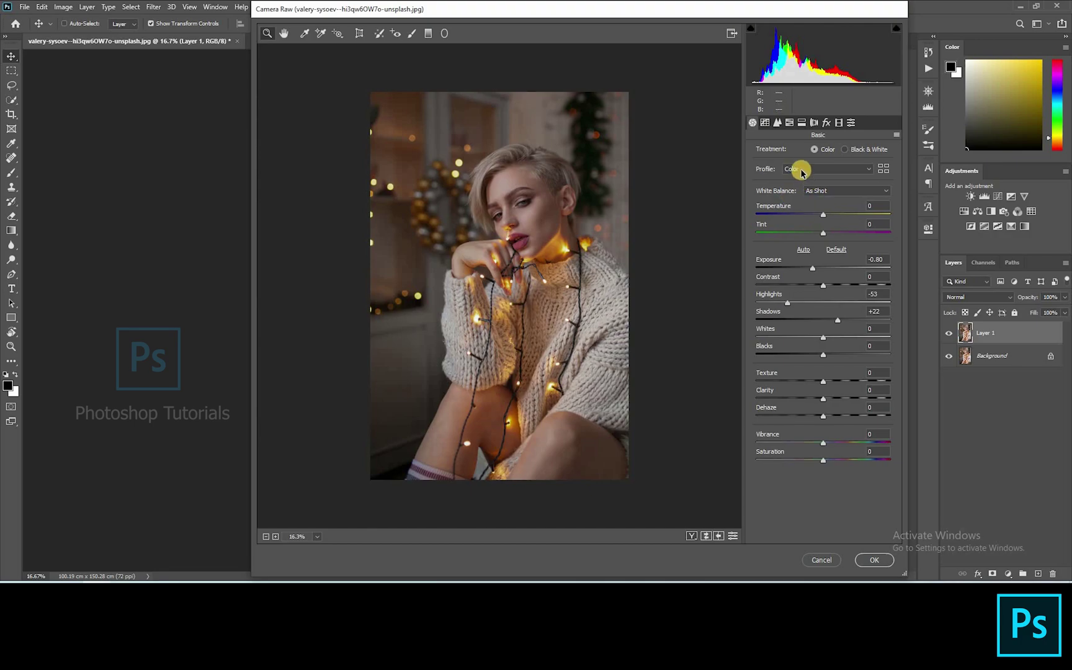
In HSL, shift the Yellows hue and set saturation: Oranges -11, Yellows +23, Purples +15, Magentas +8.
click(788, 123)
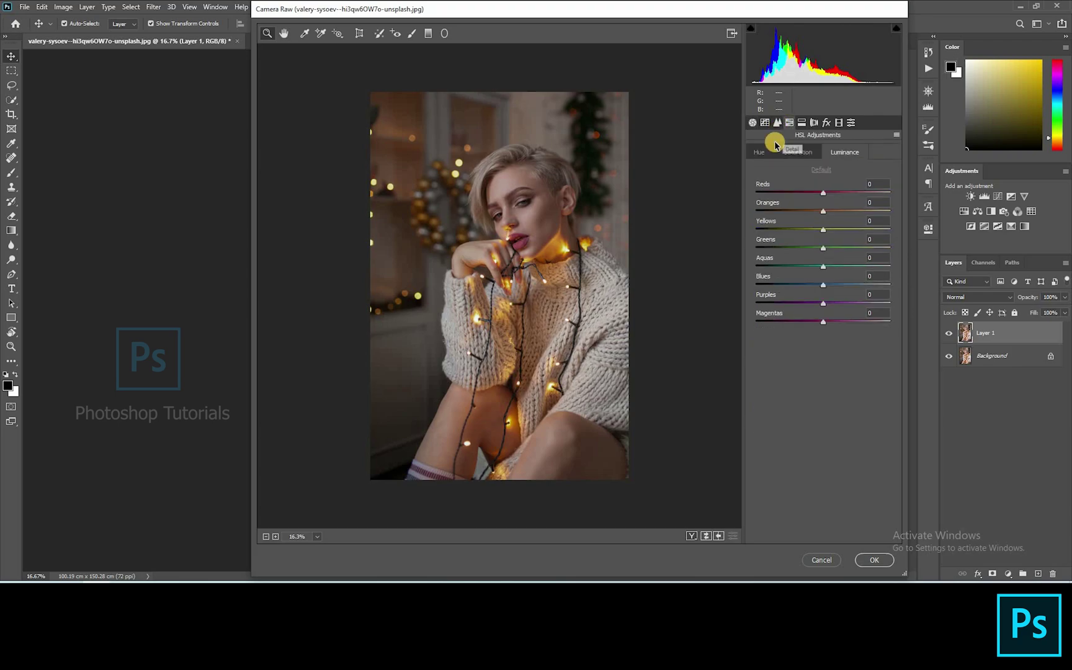
key(ctrl+alt+shift+h)
drag(809, 229, 828, 212)
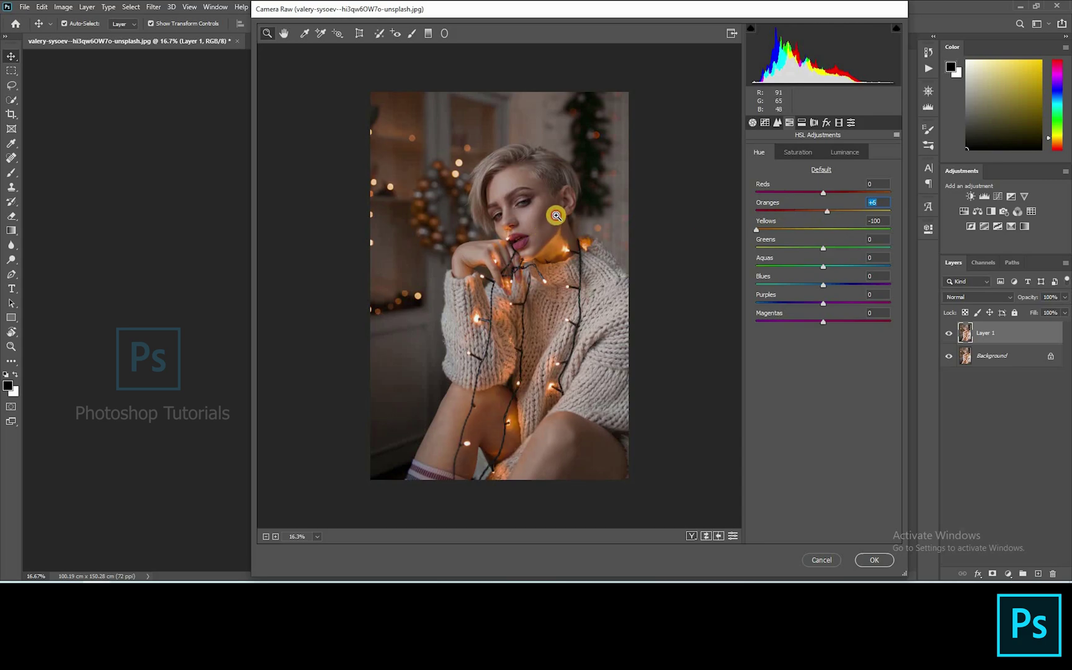
key(ctrl+0)
key(ctrl+alt+shift+s)
drag(821, 209, 820, 214)
drag(828, 296, 834, 303)
click(829, 322)
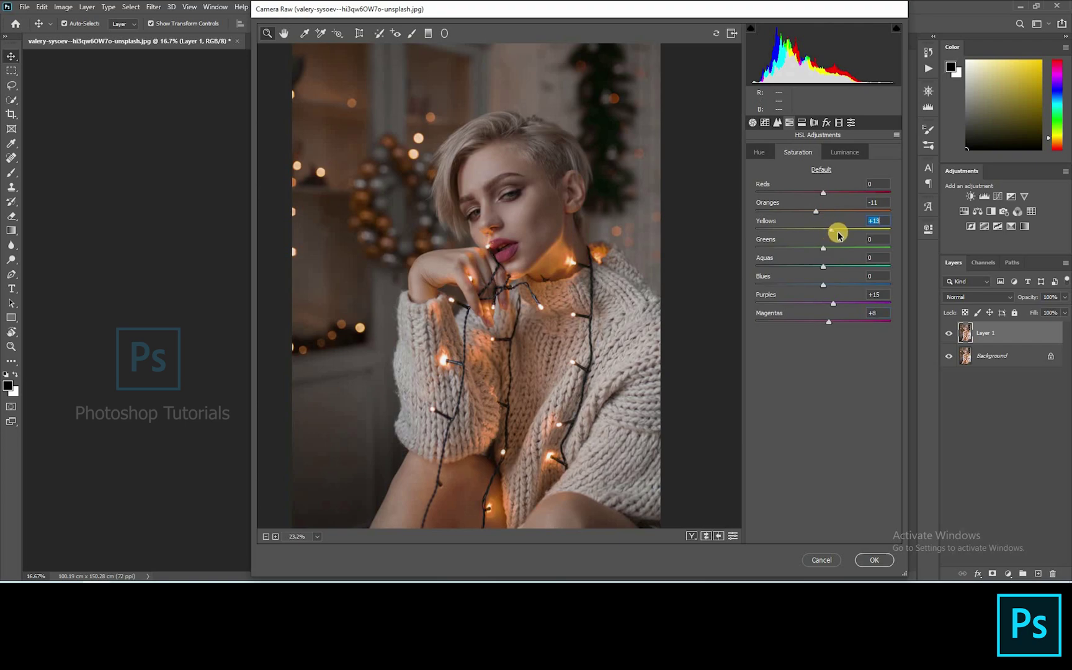
Brighten the Oranges luminance slightly and apply the Camera Raw adjustments to Layer 1.
click(832, 156)
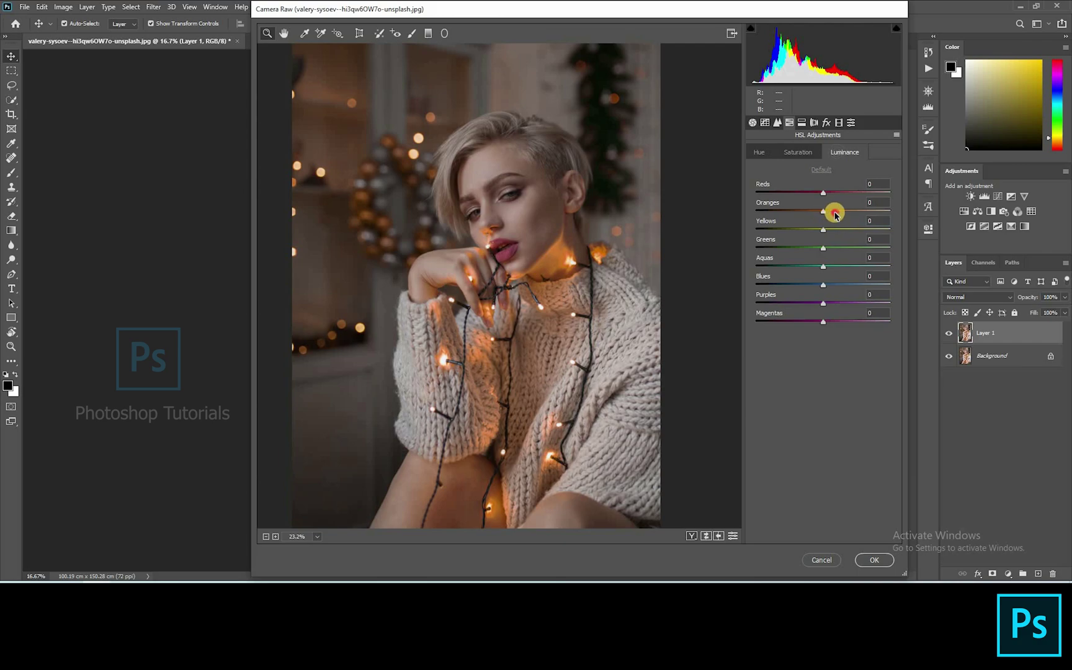
click(827, 213)
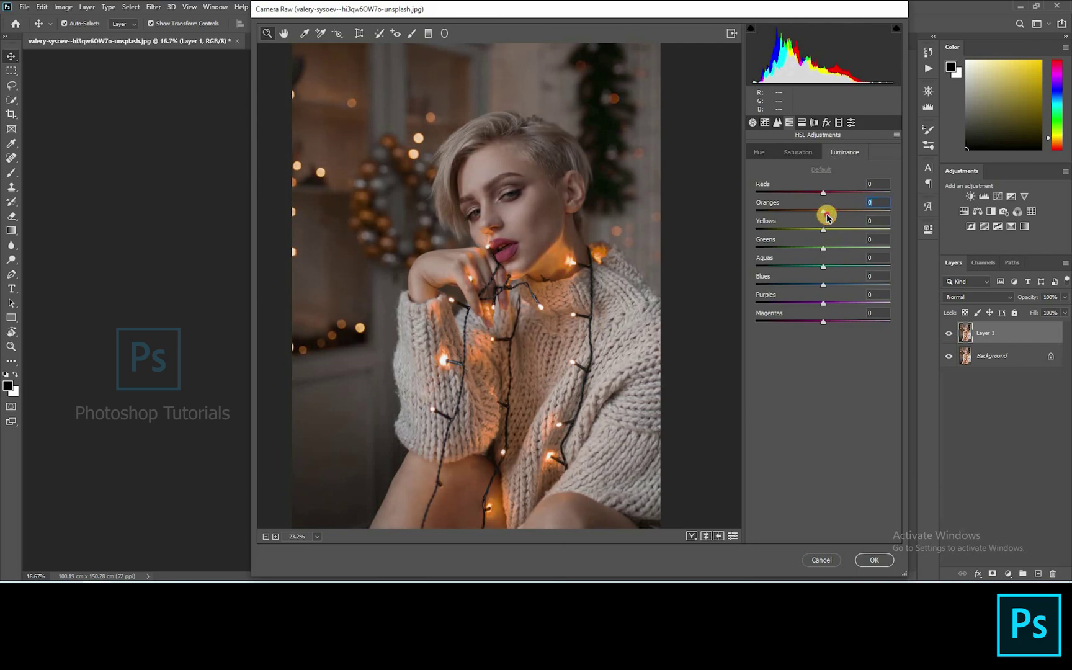
click(752, 122)
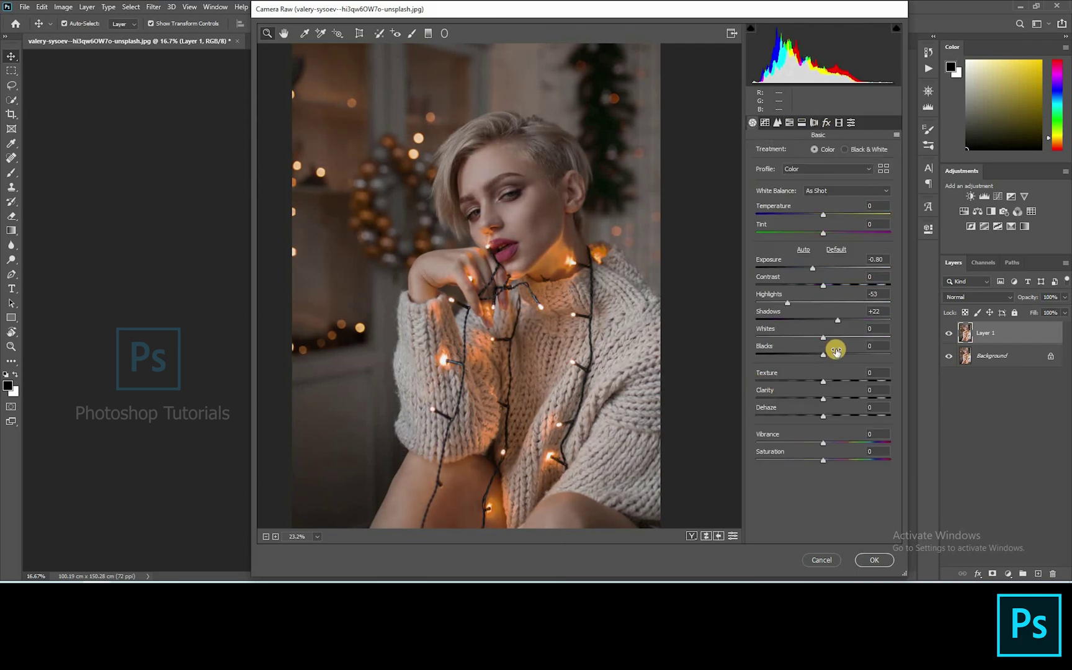
click(873, 559)
Zoom in on the face and add an empty Layer 2 above Layer 1.
scroll(285, 243, up, 10)
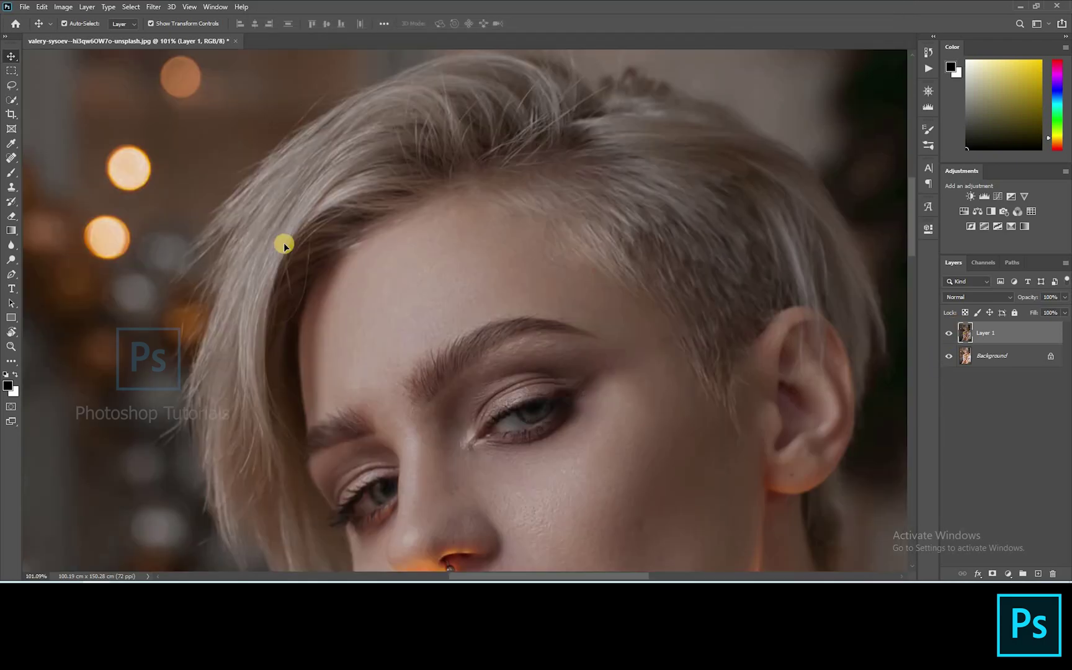
scroll(285, 244, up, 1)
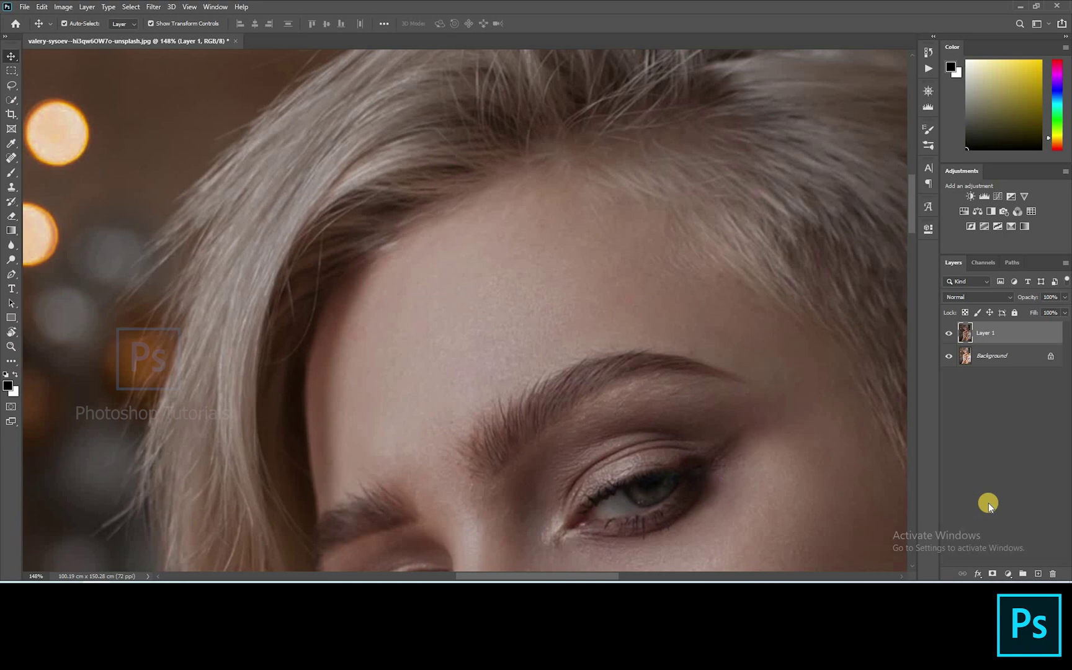
click(1038, 573)
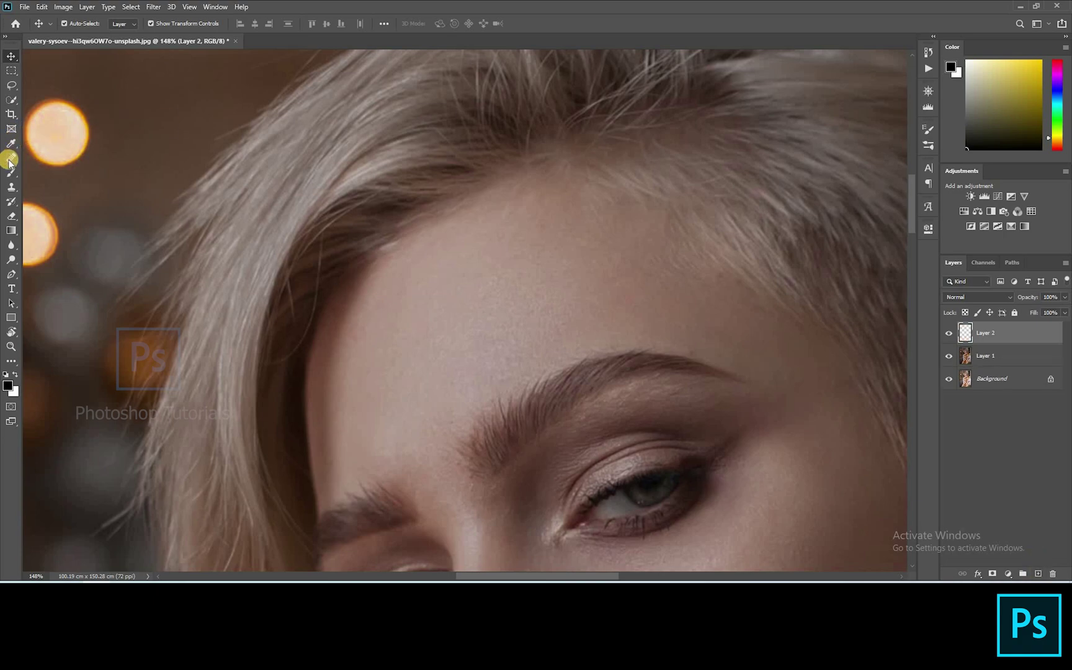
With a smaller Spot Healing Brush, heal the stray strands along the hairline.
drag(15, 160, 68, 169)
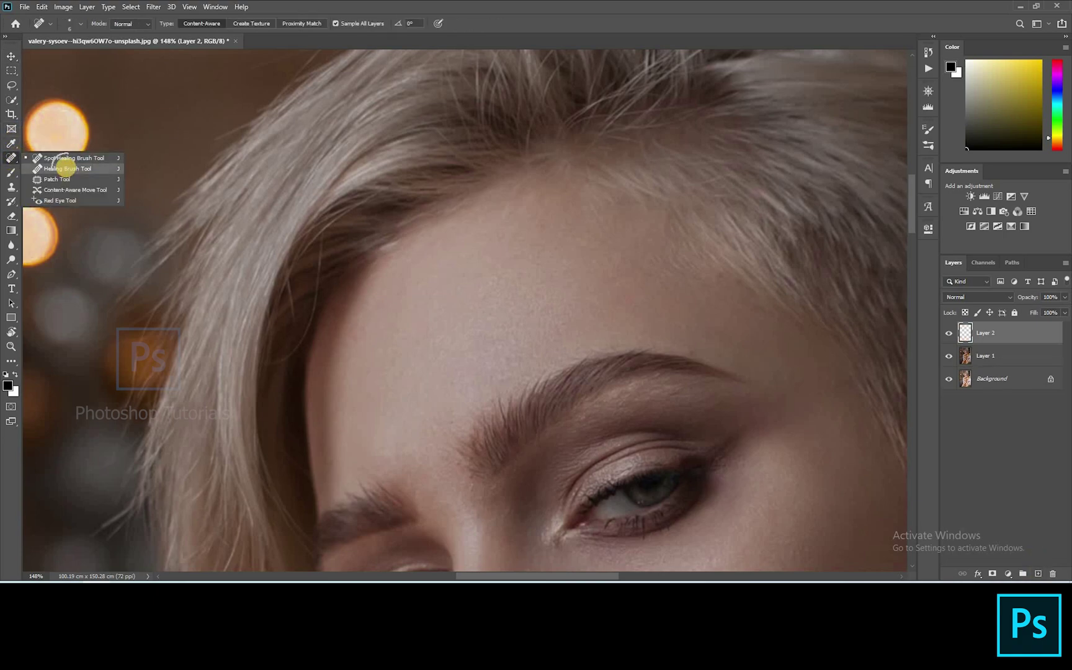
key(bracketleft)
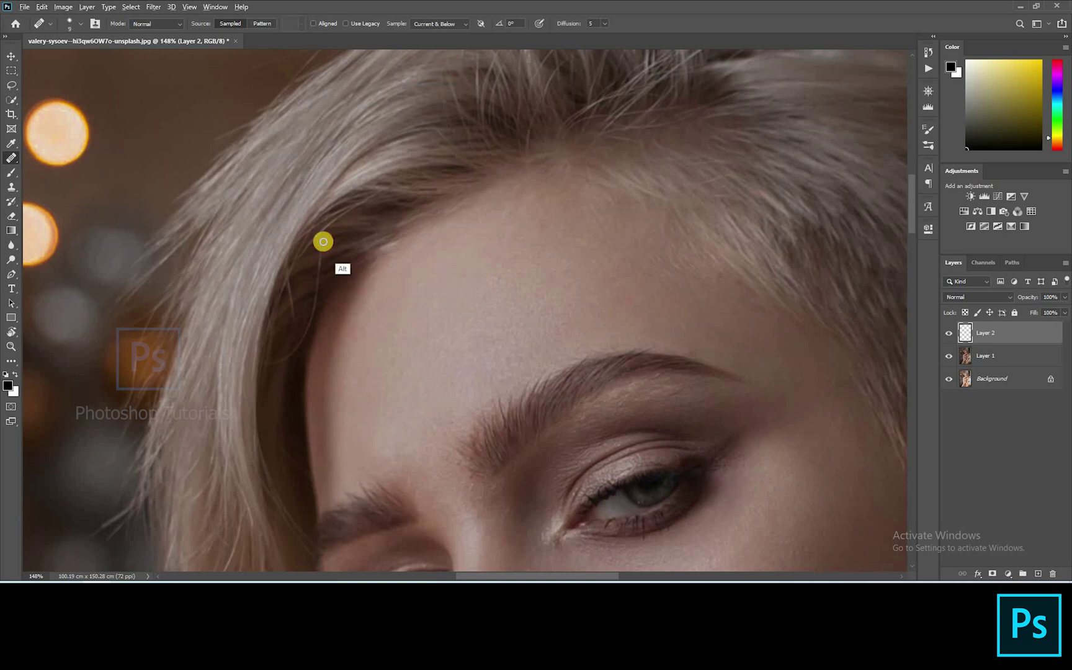
alt+click(326, 239)
mouse_move(321, 256)
mouse_down()
mouse_move(301, 277)
mouse_move(327, 256)
mouse_move(314, 287)
mouse_move(314, 263)
mouse_move(302, 338)
mouse_move(301, 282)
mouse_move(287, 290)
mouse_move(289, 304)
mouse_move(306, 270)
mouse_move(291, 279)
mouse_move(311, 278)
mouse_move(288, 307)
mouse_up()
alt+click(277, 363)
Move across the face and heal a blemish near the brow.
scroll(634, 232, down, 3)
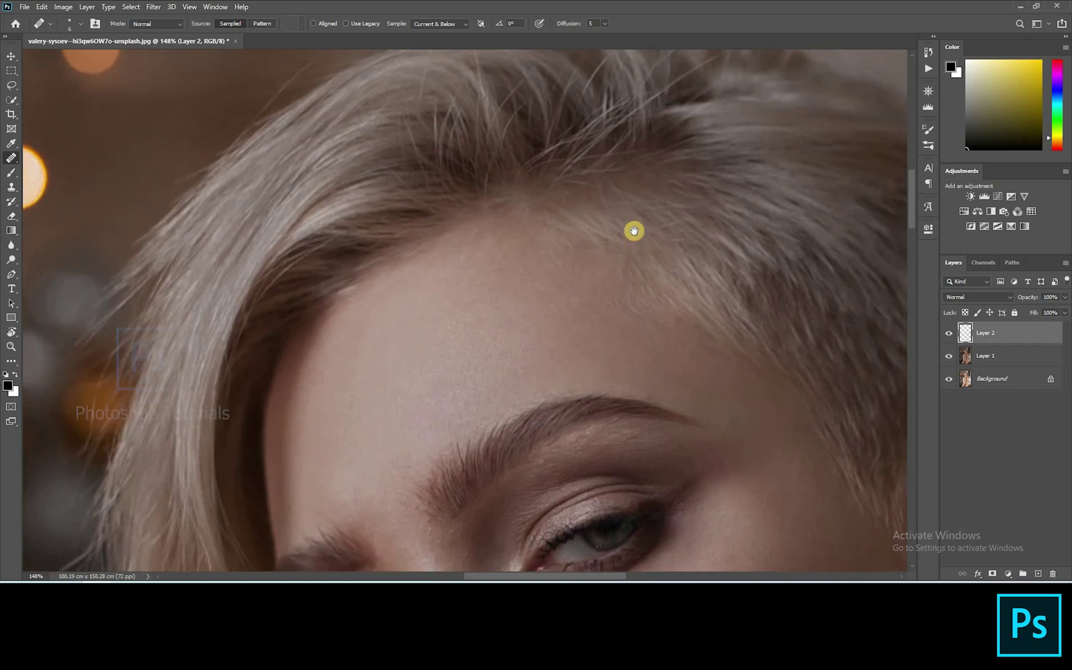
scroll(641, 196, right, 1)
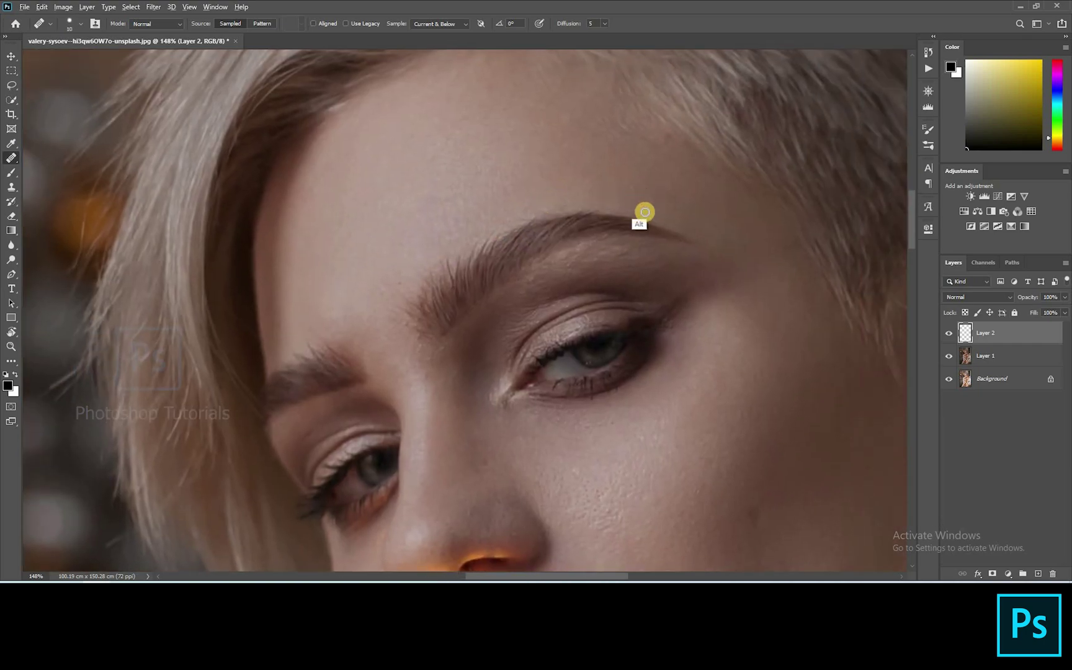
drag(646, 249, 611, 222)
scroll(610, 222, down, 3)
scroll(610, 221, right, 1)
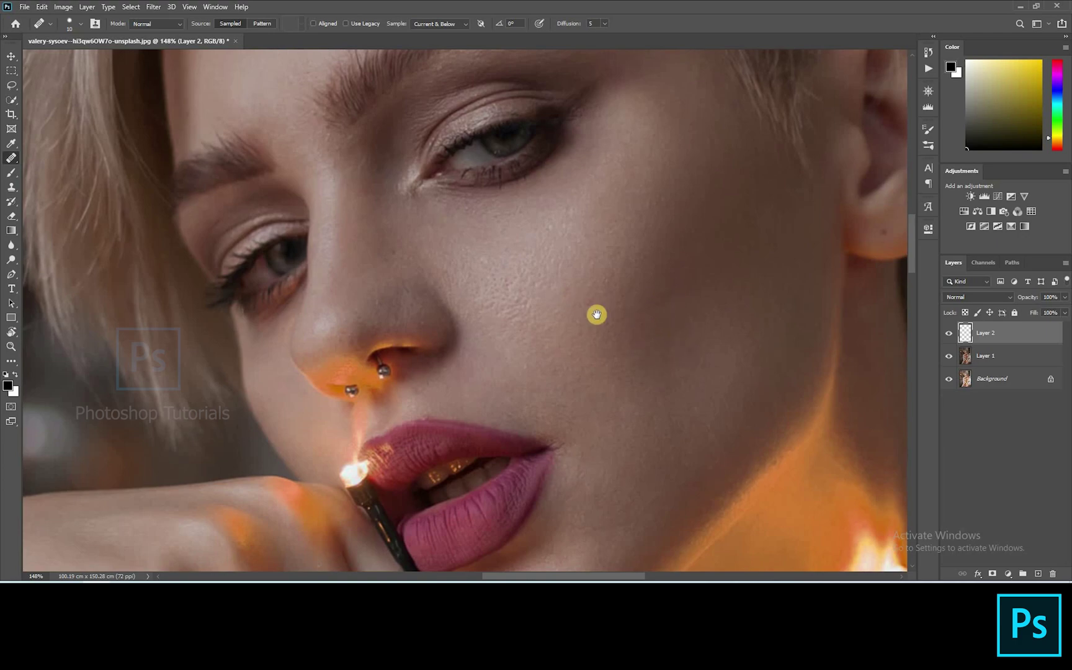
scroll(689, 309, left, 3)
scroll(550, 296, up, 1)
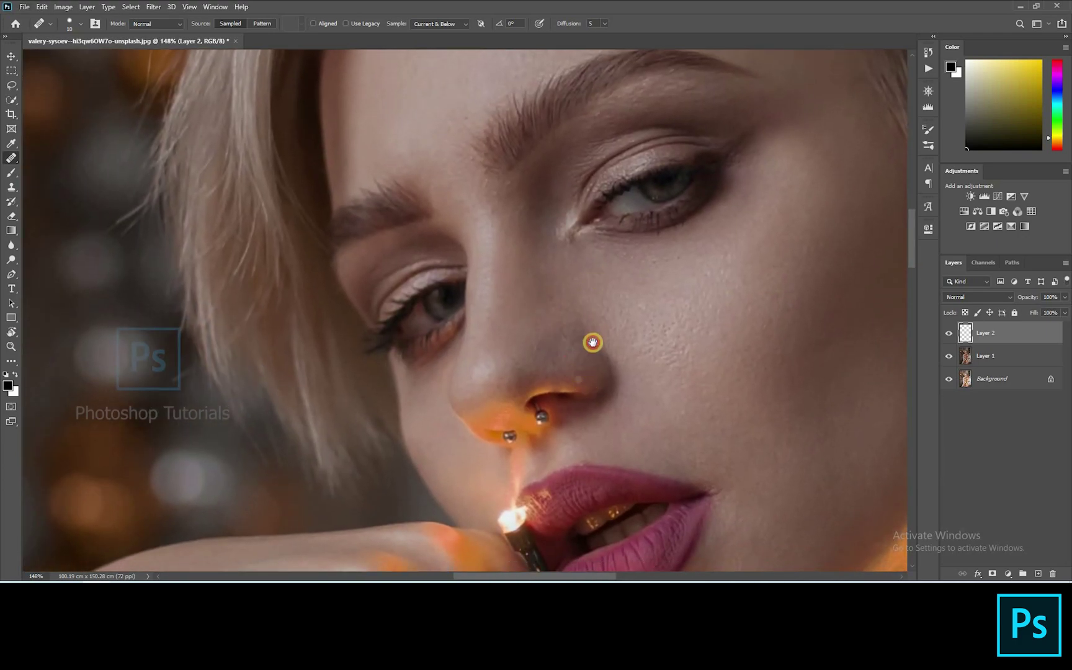
scroll(583, 326, up, 1)
alt+click(487, 262)
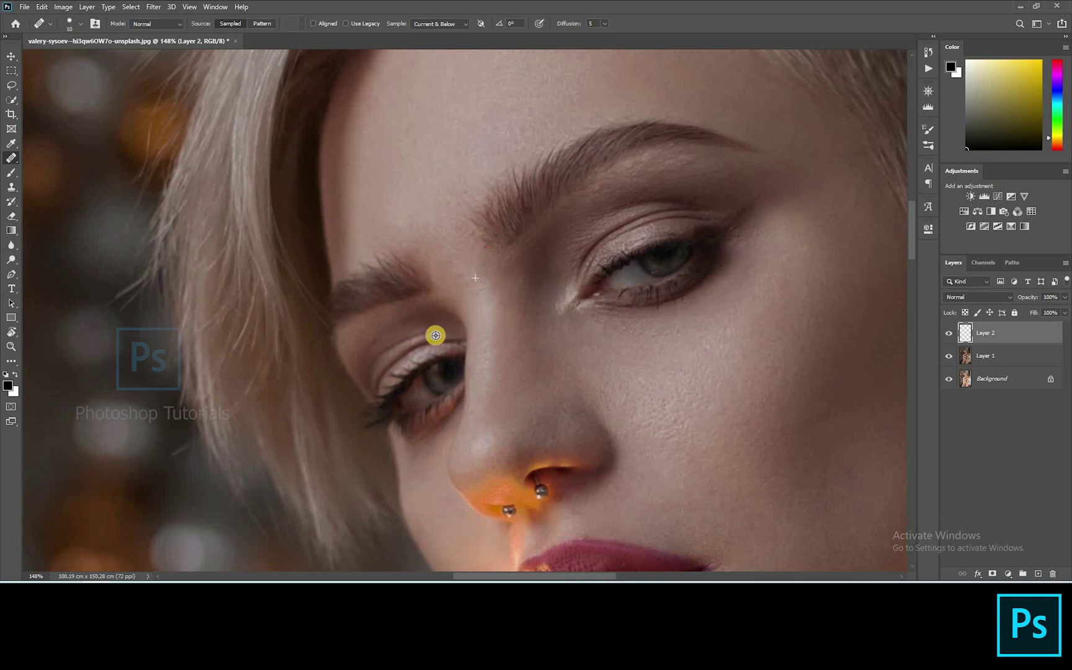
Zoom out to the whole photo and add a Selective Color adjustment layer.
drag(431, 359, 428, 405)
scroll(310, 253, up, 2)
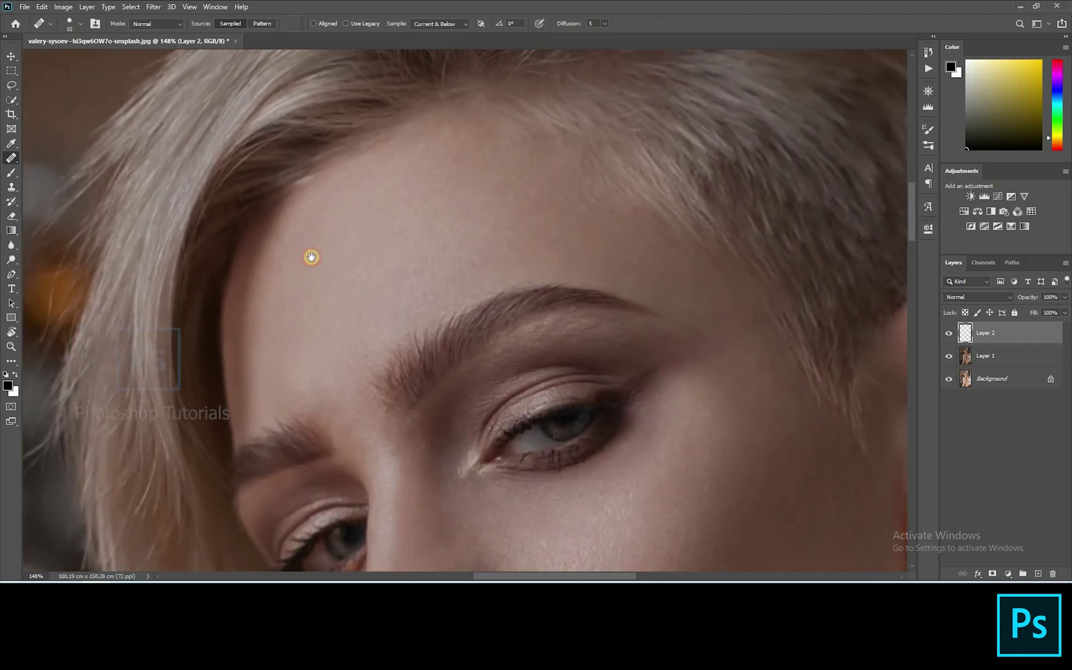
scroll(412, 280, down, 5)
scroll(412, 279, right, 4)
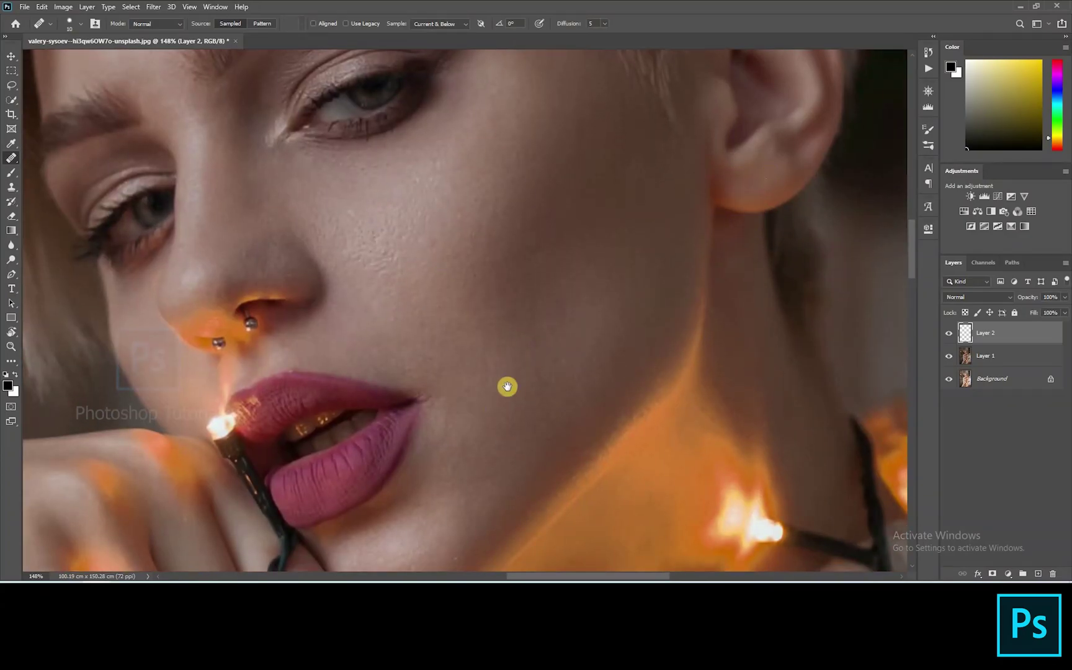
scroll(507, 386, down, 3)
scroll(790, 220, left, 4)
scroll(555, 256, down, 2)
scroll(333, 265, down, 8)
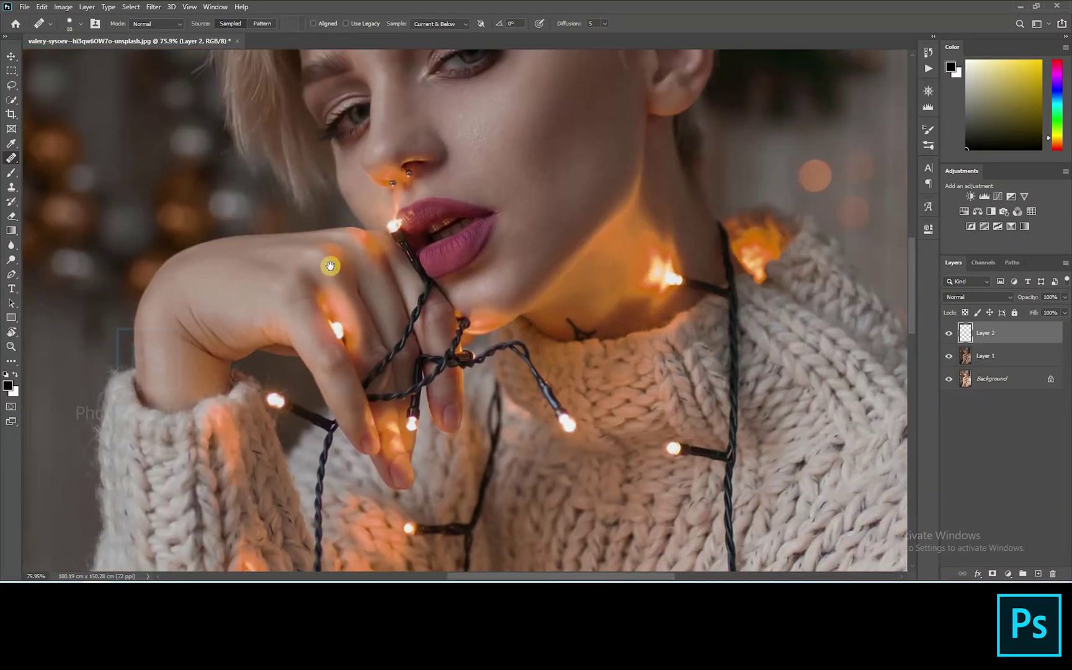
scroll(419, 520, up, 3)
scroll(455, 254, down, 3)
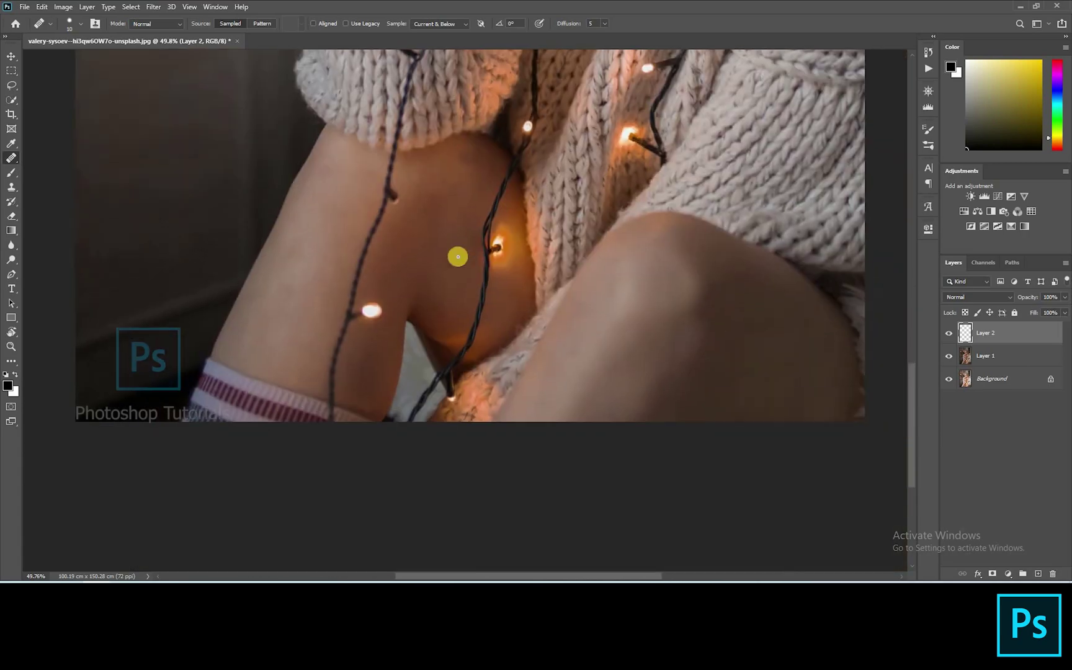
scroll(454, 254, down, 4)
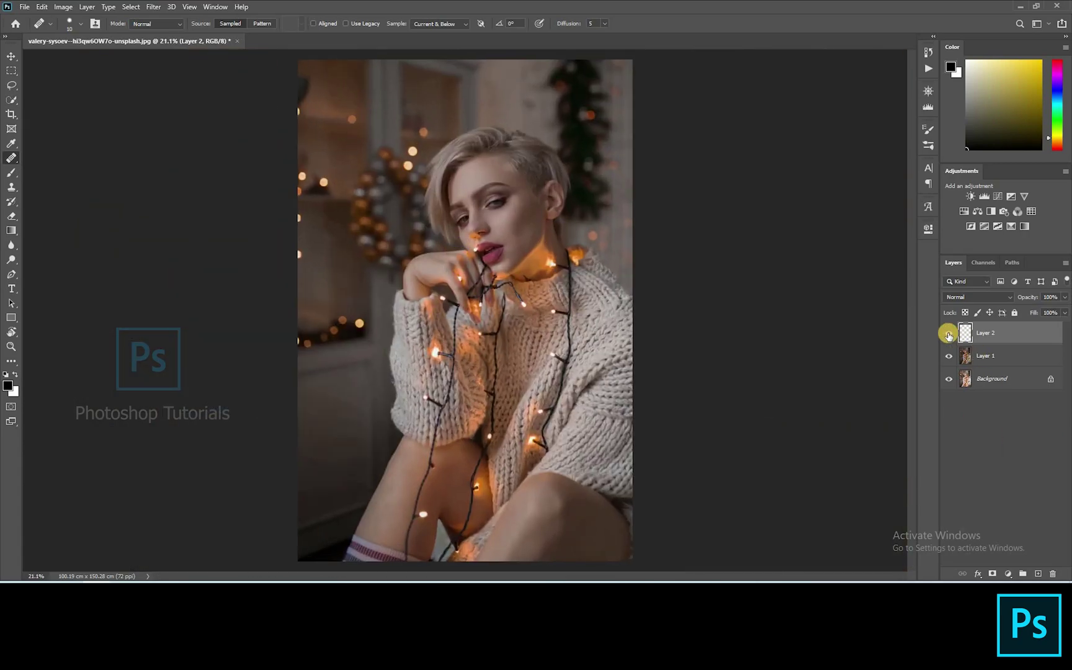
click(1012, 227)
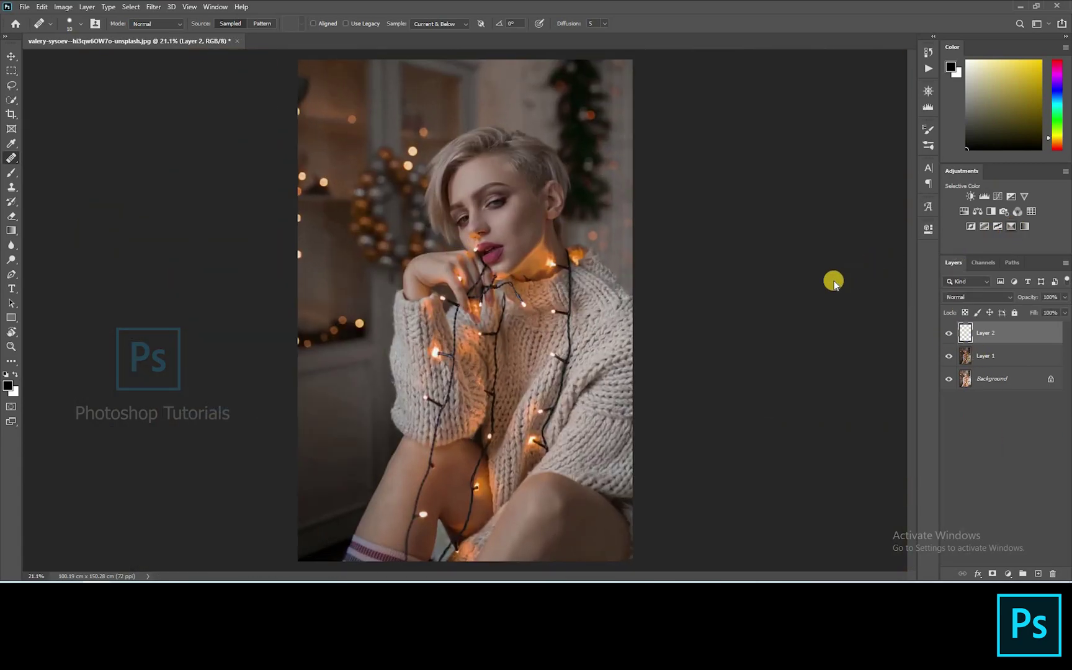
Set the Reds to Cyan -45, Magenta -19 and Yellow -26.
drag(832, 297, 821, 319)
drag(832, 340, 815, 341)
mouse_move(832, 362)
mouse_down()
mouse_move(861, 360)
mouse_move(850, 361)
mouse_up()
Switch to the Yellows and lower their Cyan and Magenta to -44.
click(835, 273)
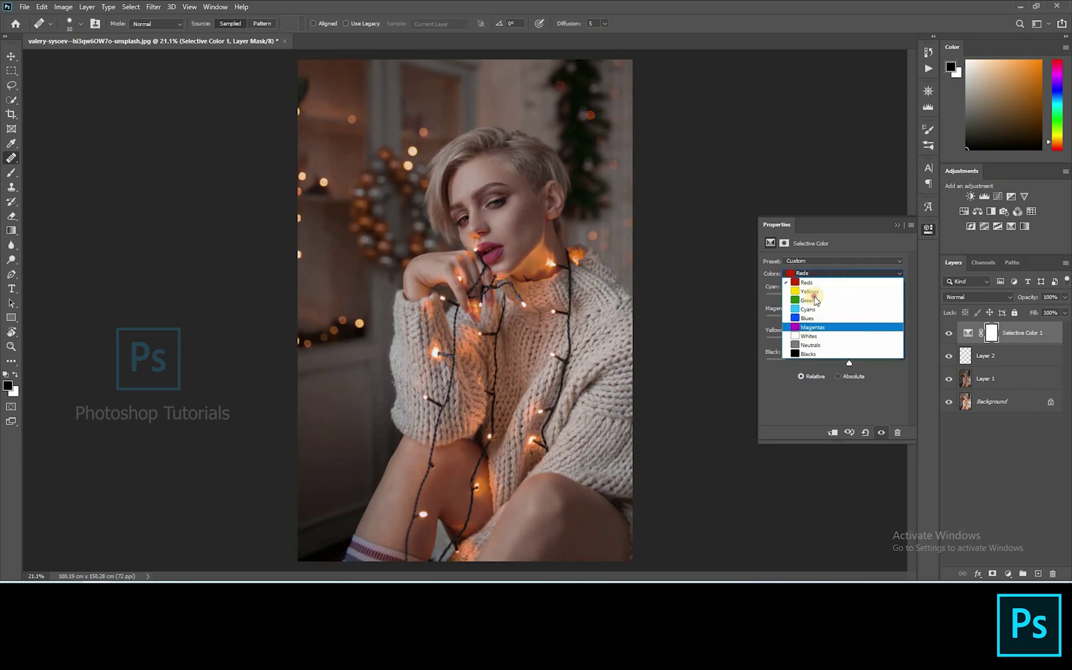
click(813, 327)
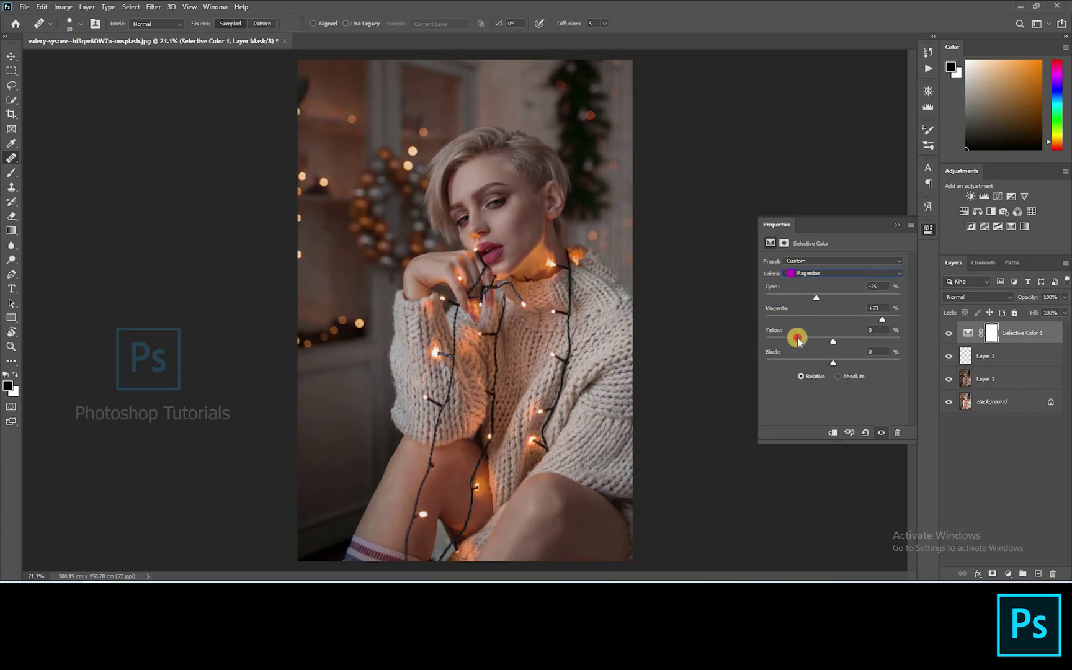
click(819, 274)
click(819, 284)
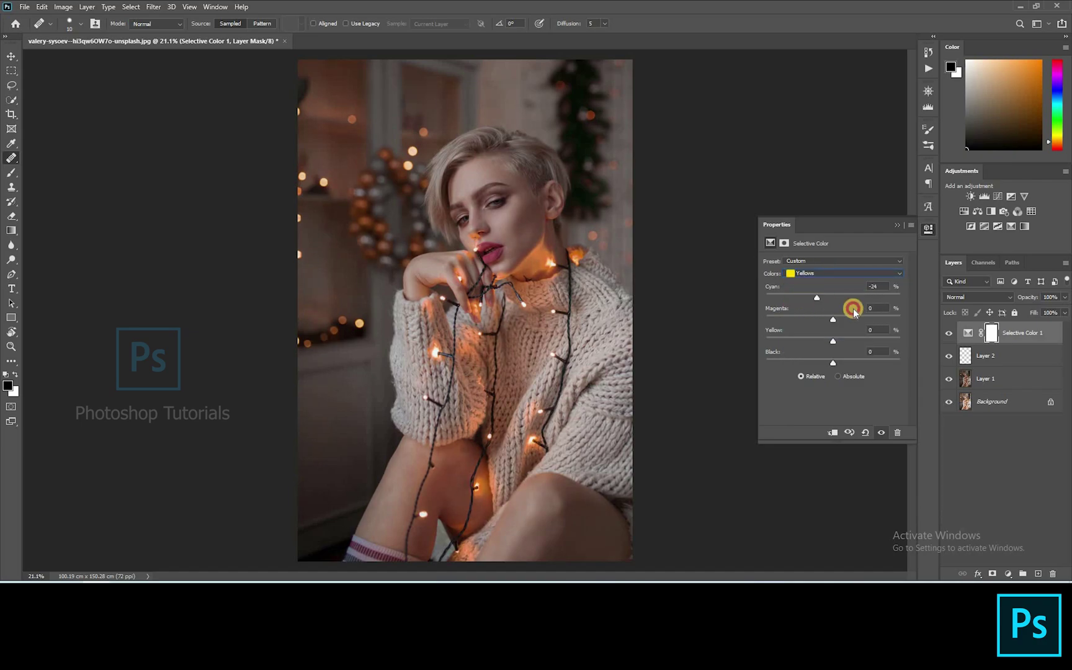
drag(816, 298, 842, 362)
Adjust the Whites to Yellow +13 and close the Selective Color properties.
click(819, 274)
click(829, 355)
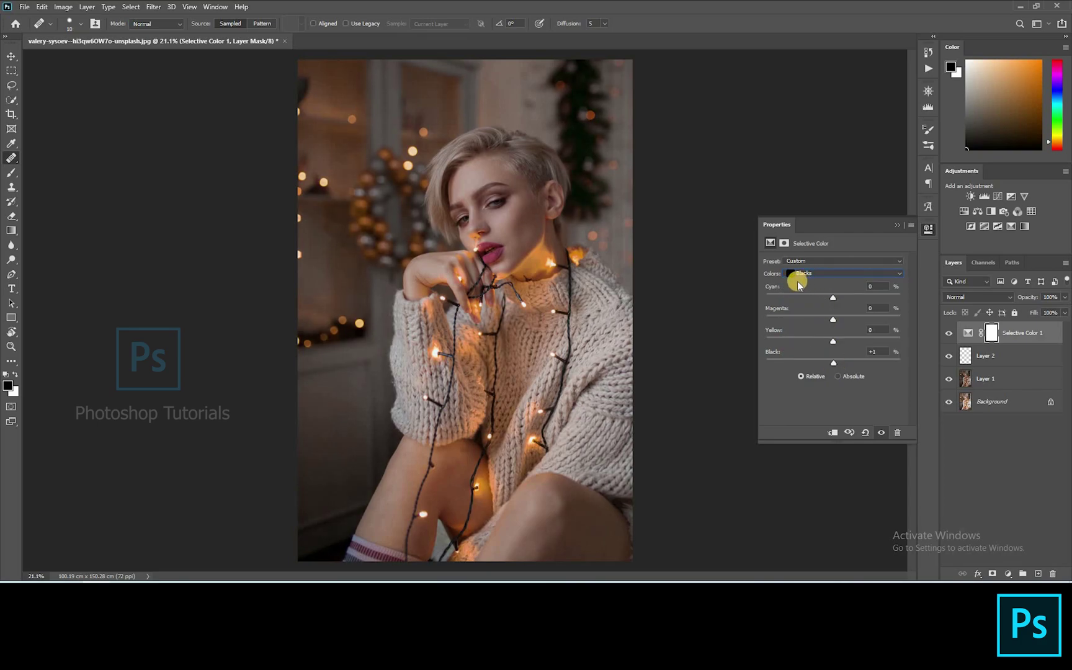
click(831, 274)
click(826, 336)
drag(832, 298, 843, 365)
click(944, 335)
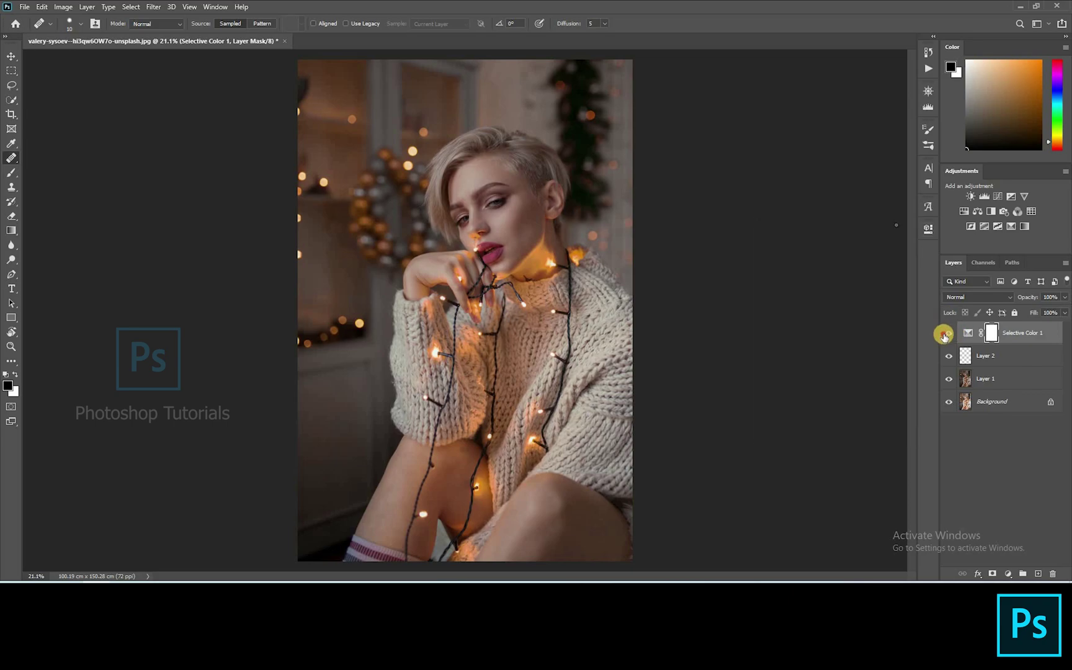
Toggle the Selective Color layer off and on to compare before and after.
click(947, 334)
click(947, 335)
click(947, 335)
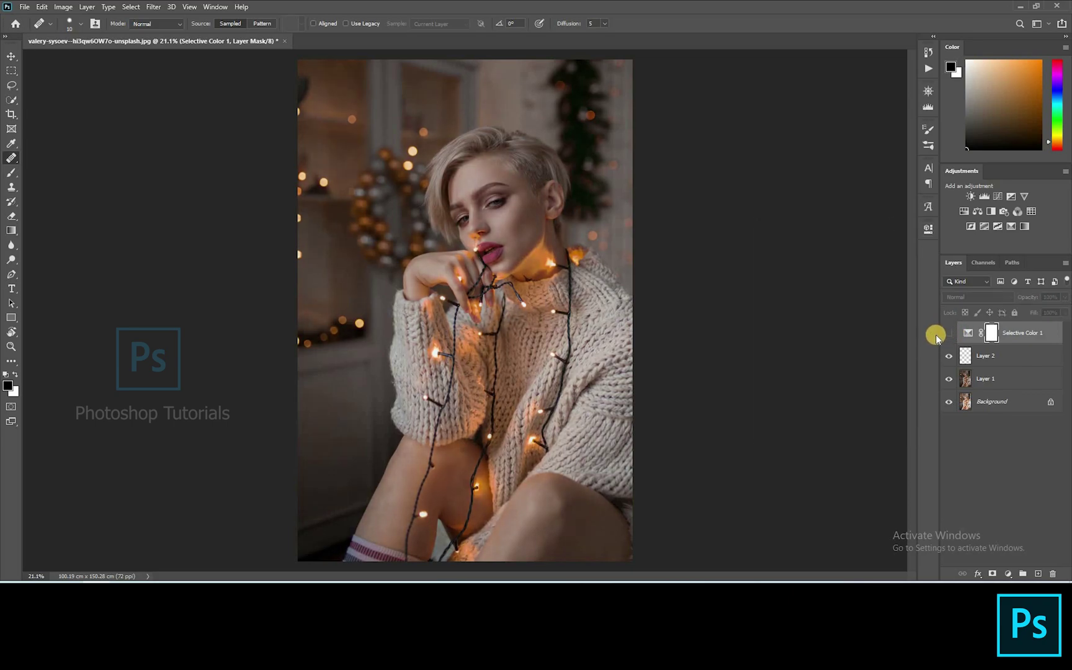
click(949, 335)
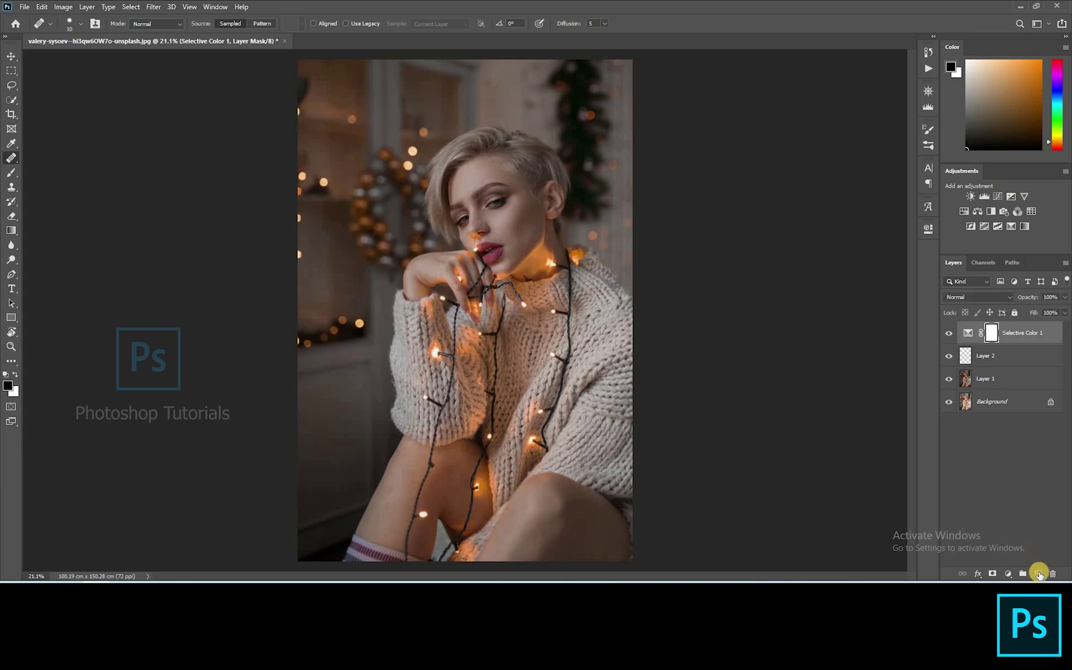
Create a layer named 'local D n B', fill it with 50% gray, and set Soft Light.
key(ctrl+shift+alt+n)
double_click(990, 333)
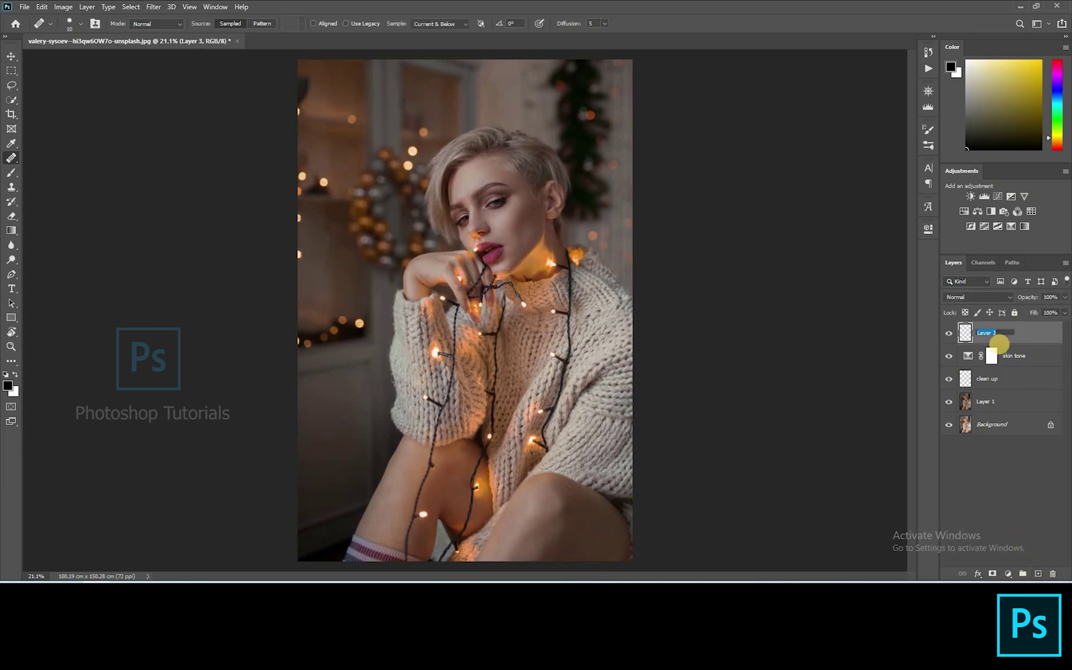
text(local D n B)
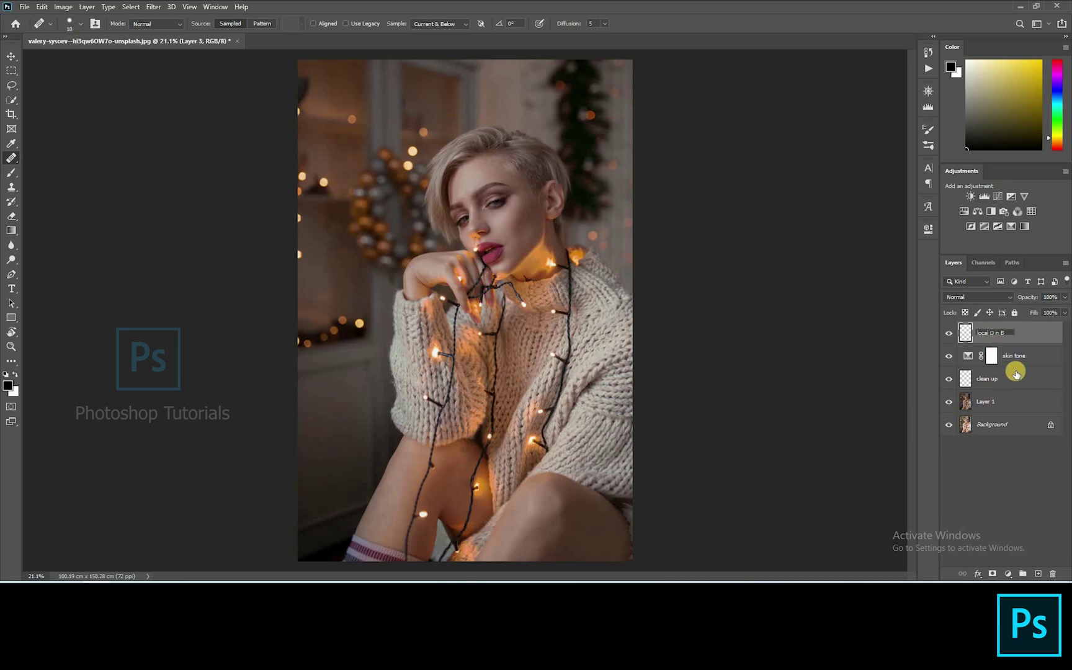
key(Return)
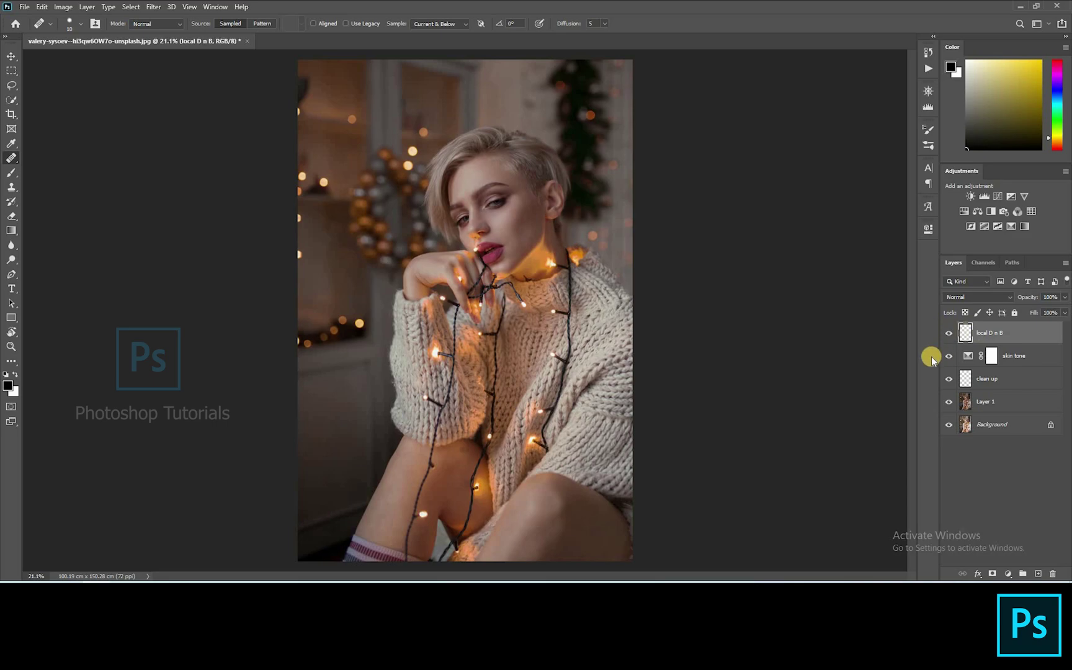
key(shift+F5)
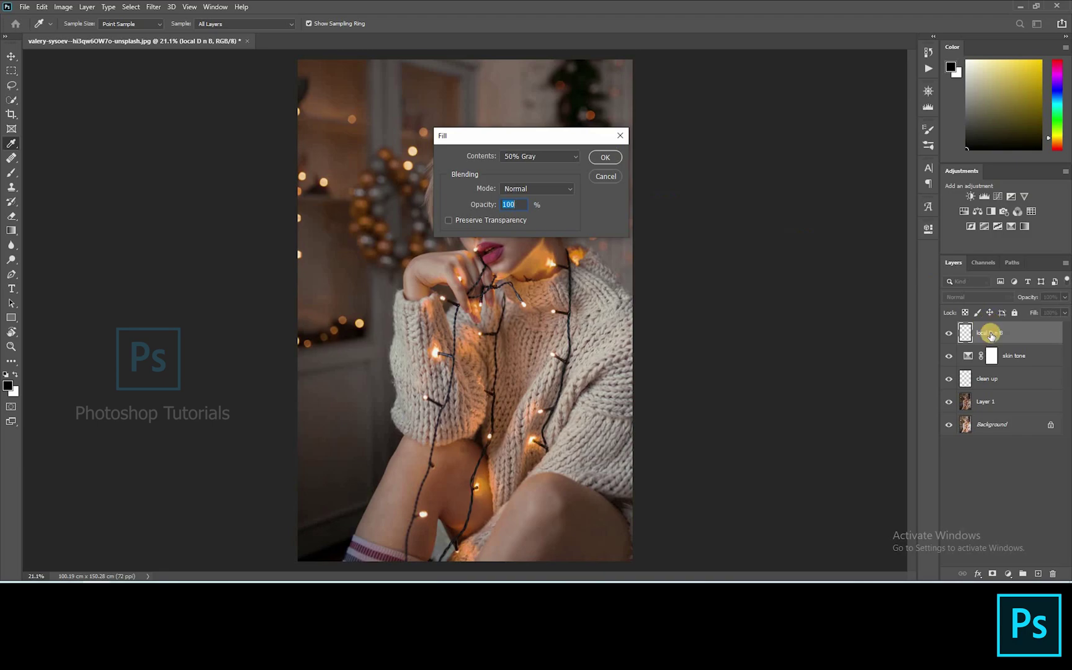
key(Return)
click(977, 298)
click(981, 441)
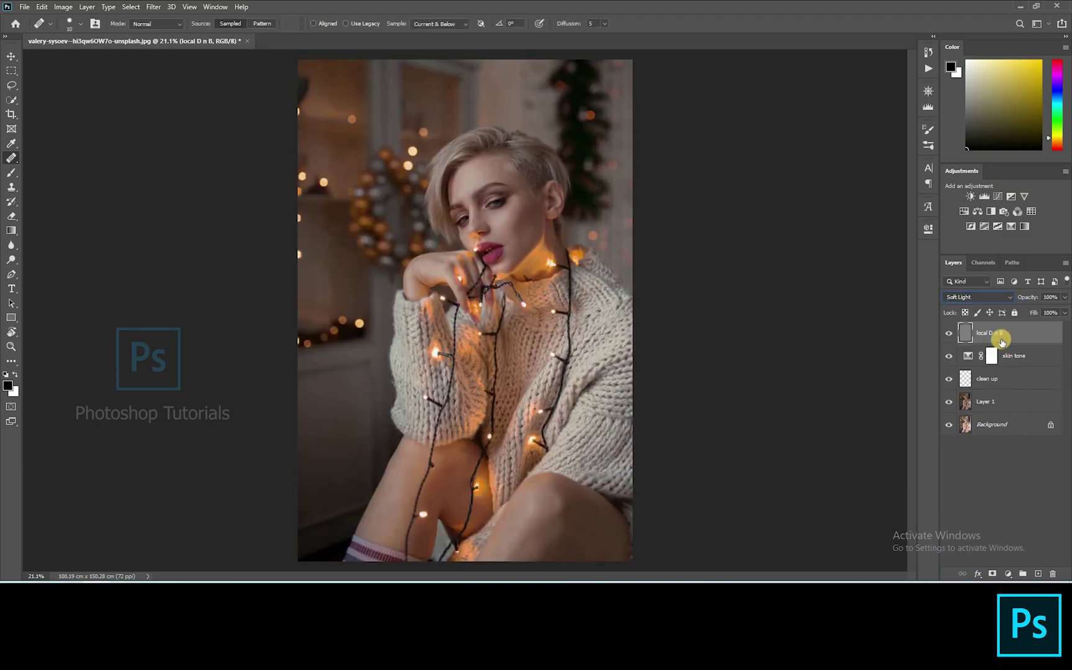
Set the brush to paint white at 2% flow and shrink it for the hairline.
key(b)
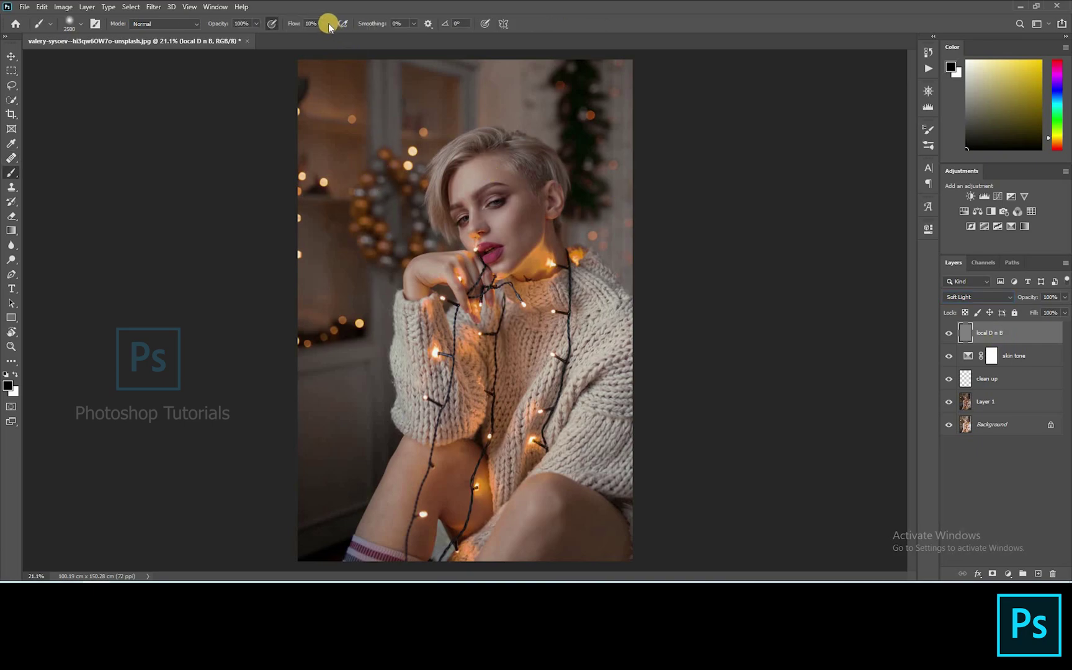
click(326, 23)
drag(323, 38, 320, 37)
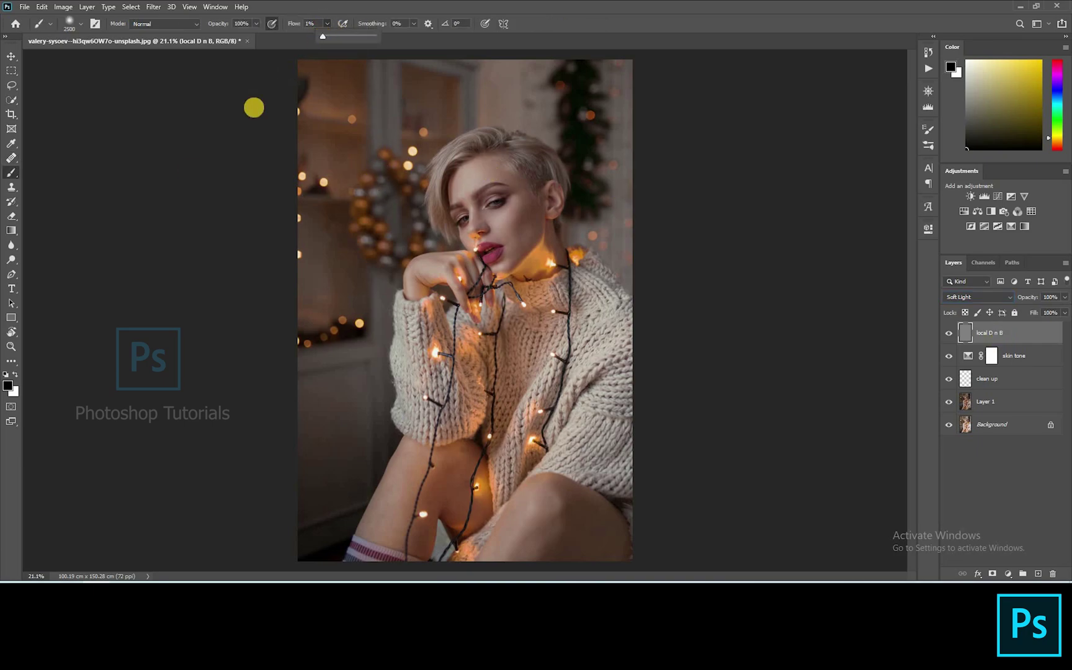
click(528, 211)
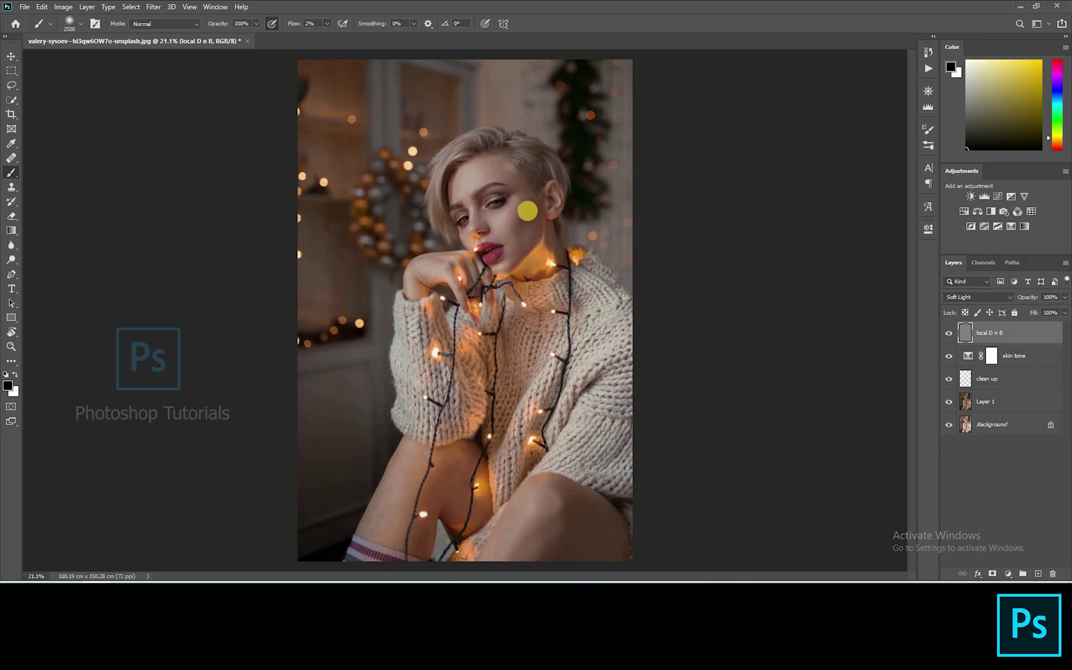
key(x)
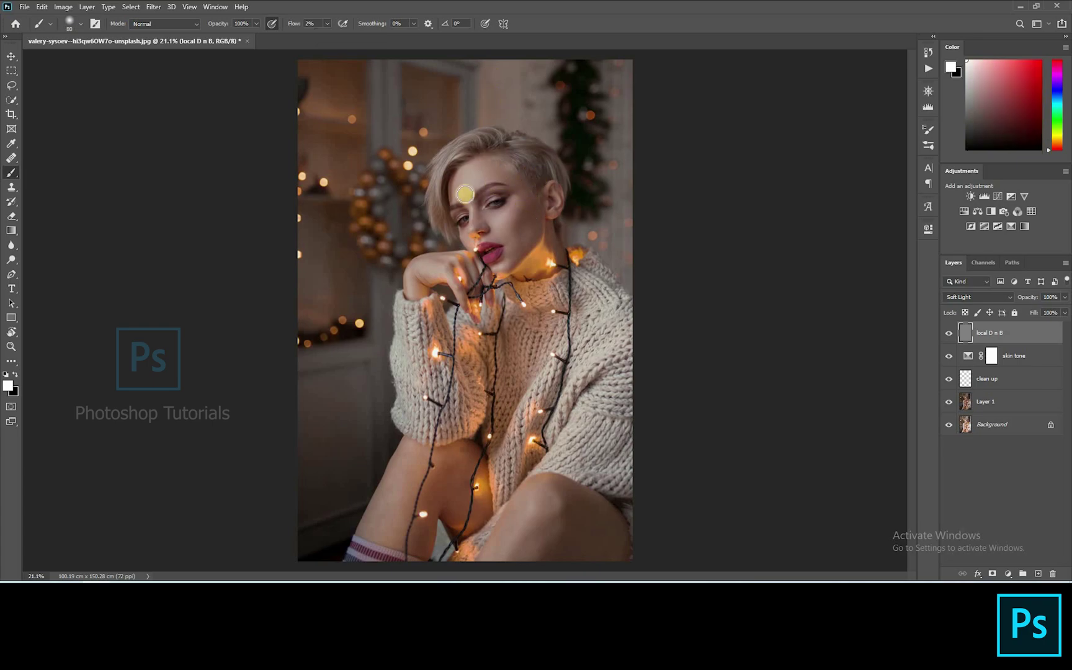
scroll(462, 196, up, 5)
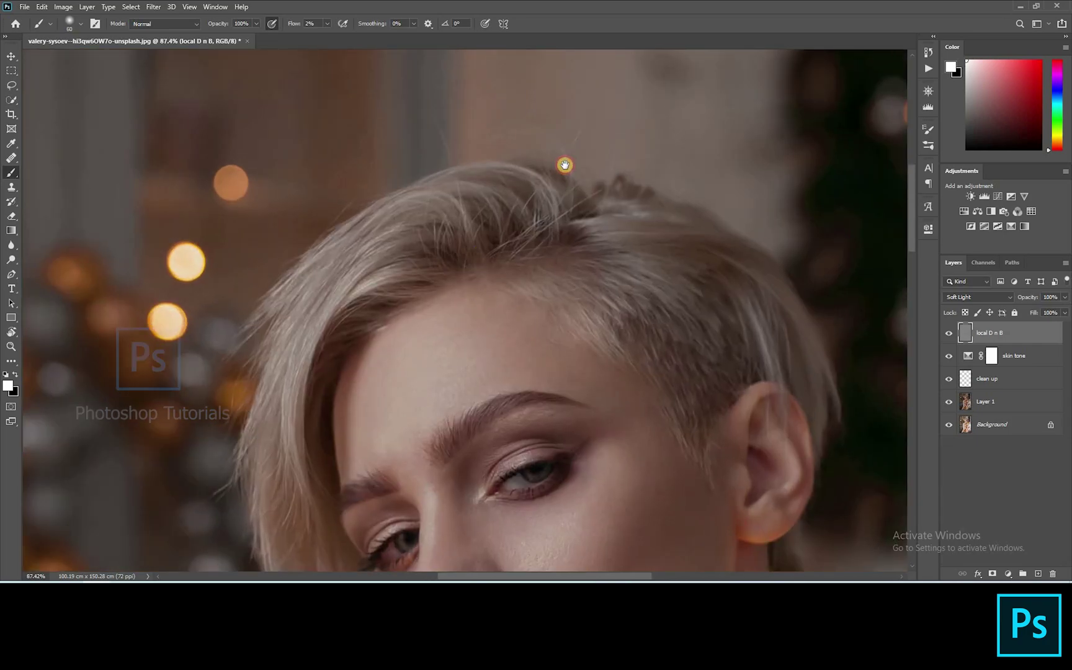
scroll(477, 175, down, 2)
key(bracketleft)
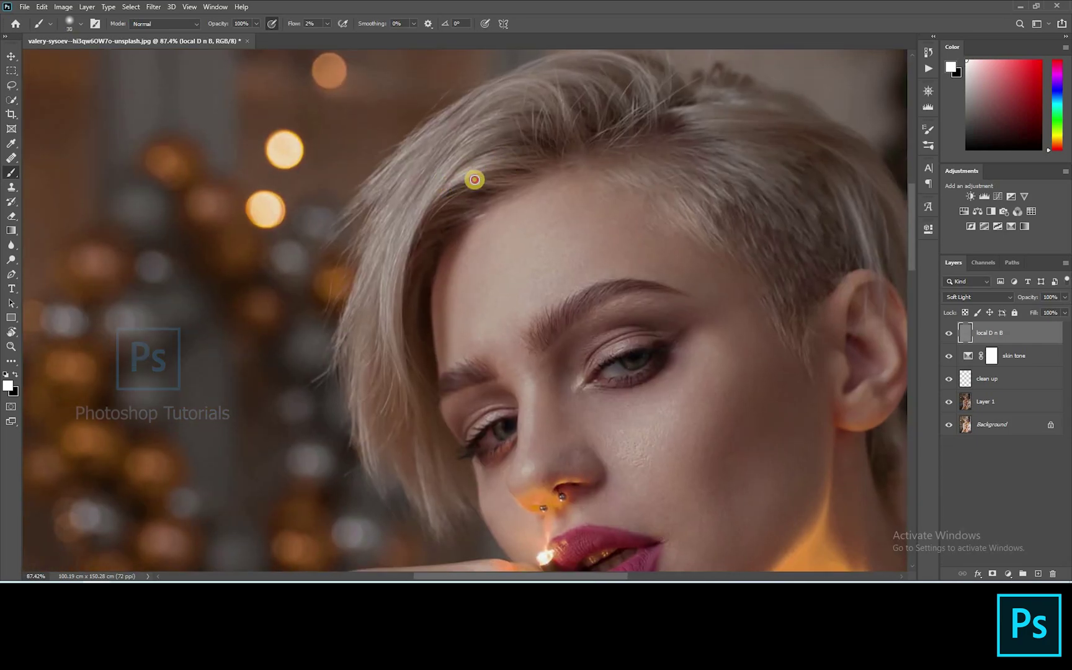
key(bracketleft)
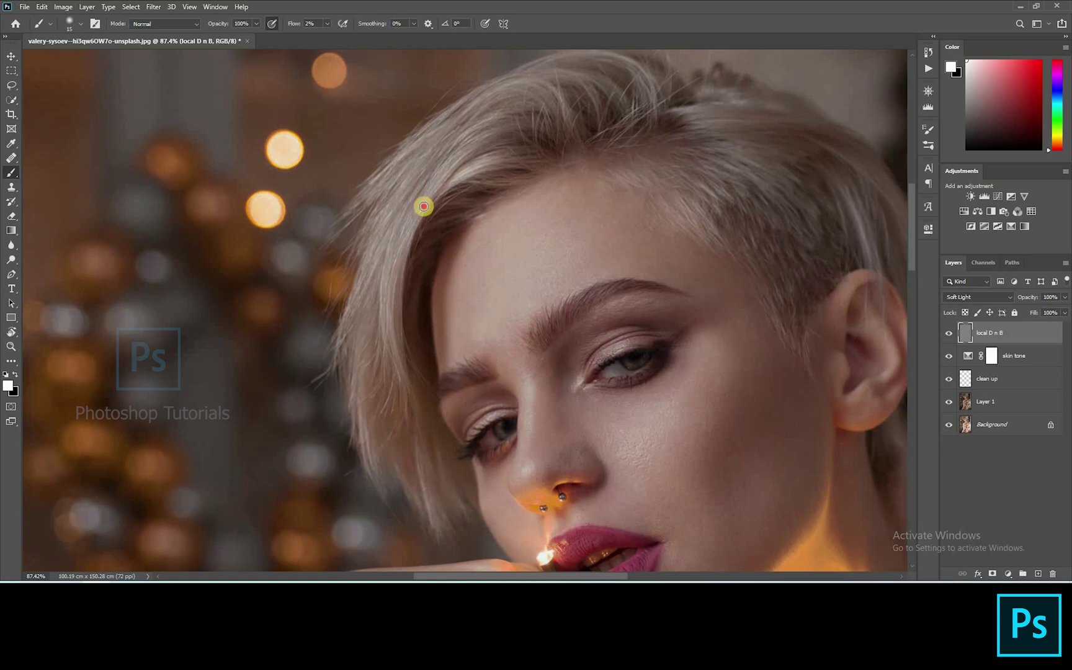
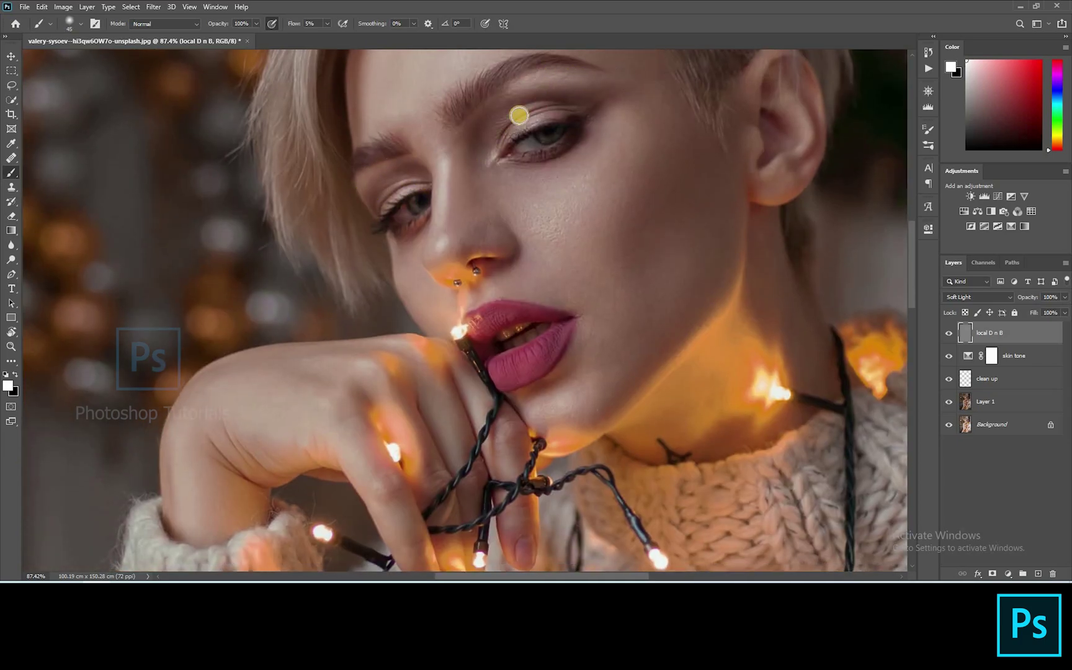
Lighten the nose bridge, the side of the face and the neck with small white strokes.
key(bracketright)
key(bracketright)
key(bracketright)
key(bracketright)
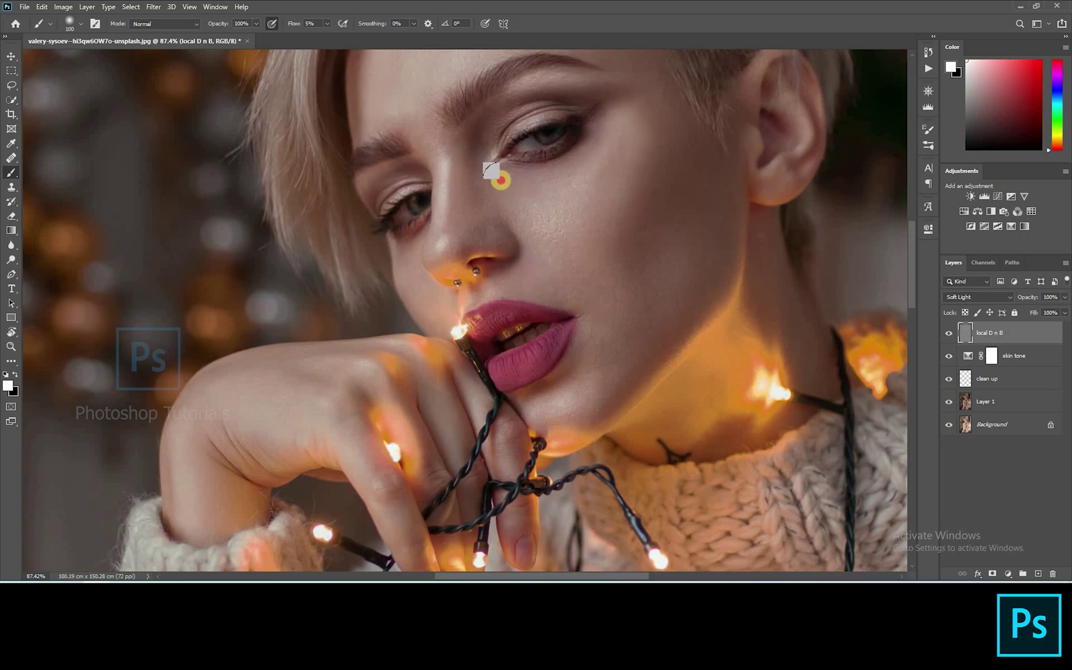
key(bracketleft)
key(bracketleft)
key(bracketleft)
key(bracketleft)
click(447, 247)
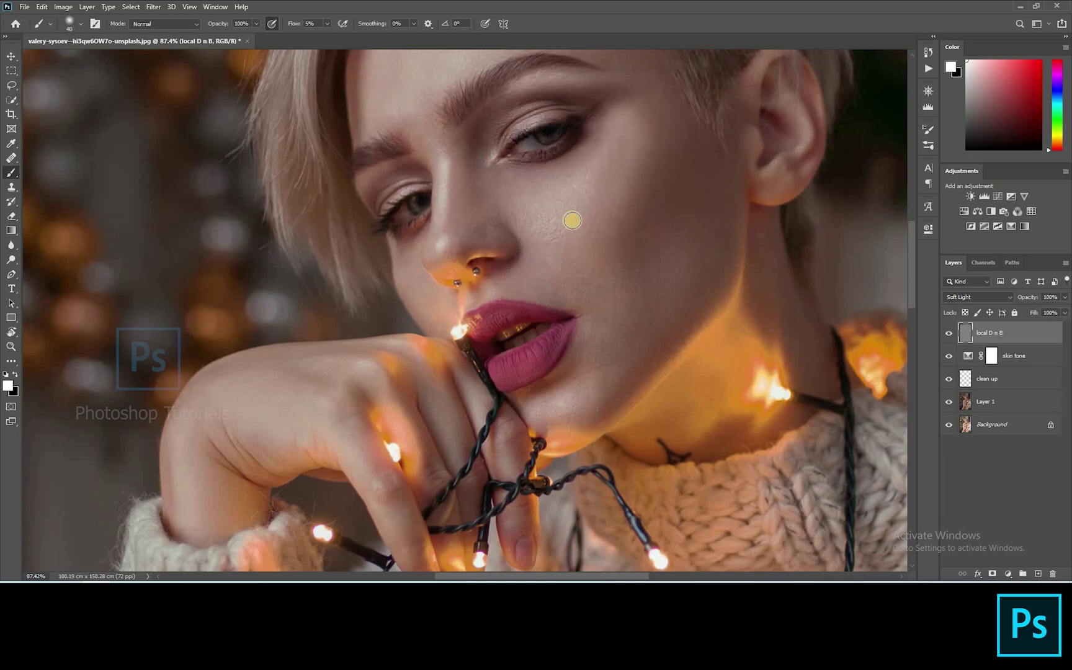
key(bracketright)
key(bracketright)
key(bracketright)
key(bracketright)
key(bracketright)
key(bracketright)
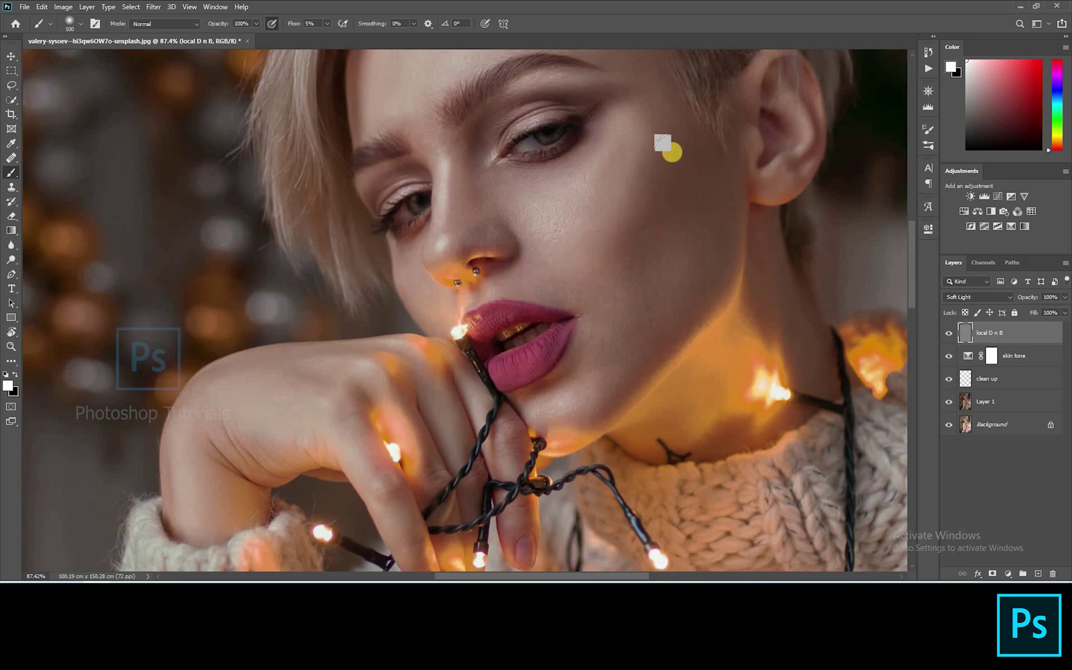
key(bracketleft)
key(bracketleft)
key(bracketleft)
key(bracketleft)
key(bracketleft)
key(bracketleft)
click(719, 166)
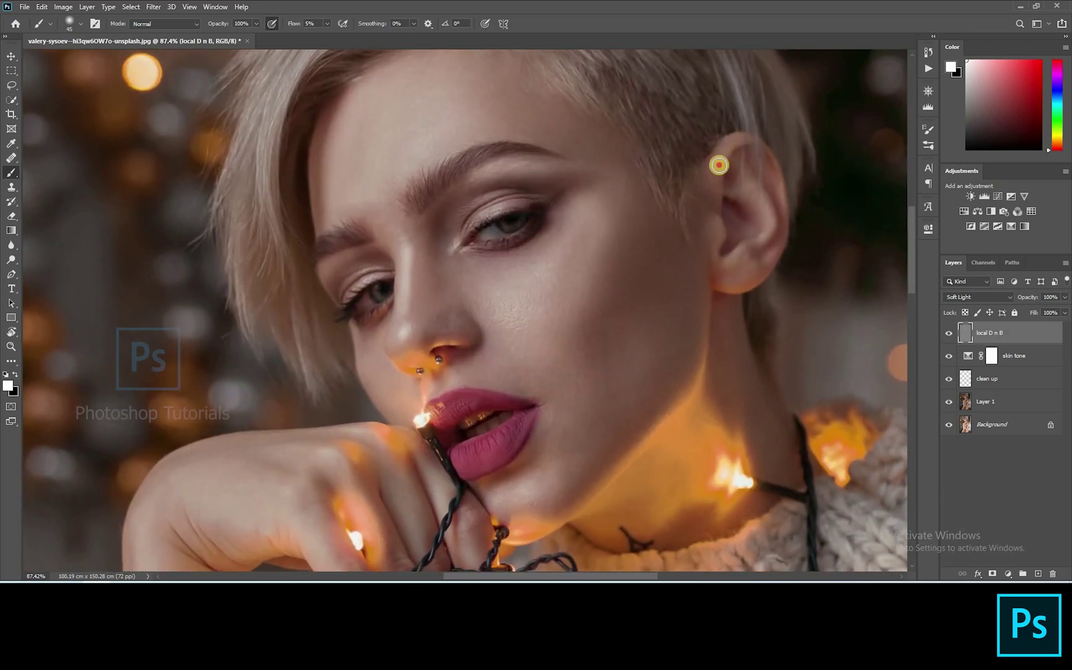
key(bracketleft)
mouse_move(770, 207)
mouse_down()
mouse_move(745, 224)
mouse_move(785, 196)
mouse_move(777, 251)
mouse_move(727, 280)
mouse_move(766, 262)
mouse_move(713, 254)
mouse_move(731, 258)
mouse_move(756, 228)
mouse_move(739, 249)
mouse_move(751, 209)
mouse_move(744, 179)
mouse_up()
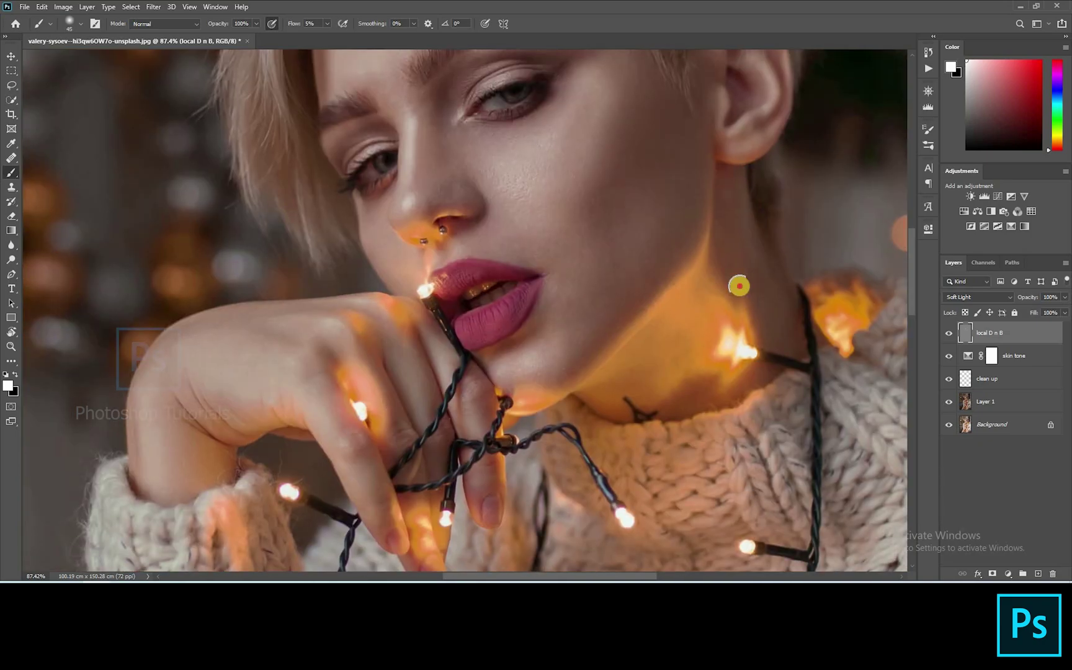
mouse_move(737, 282)
mouse_down()
mouse_move(706, 215)
mouse_move(713, 158)
mouse_move(709, 223)
mouse_up()
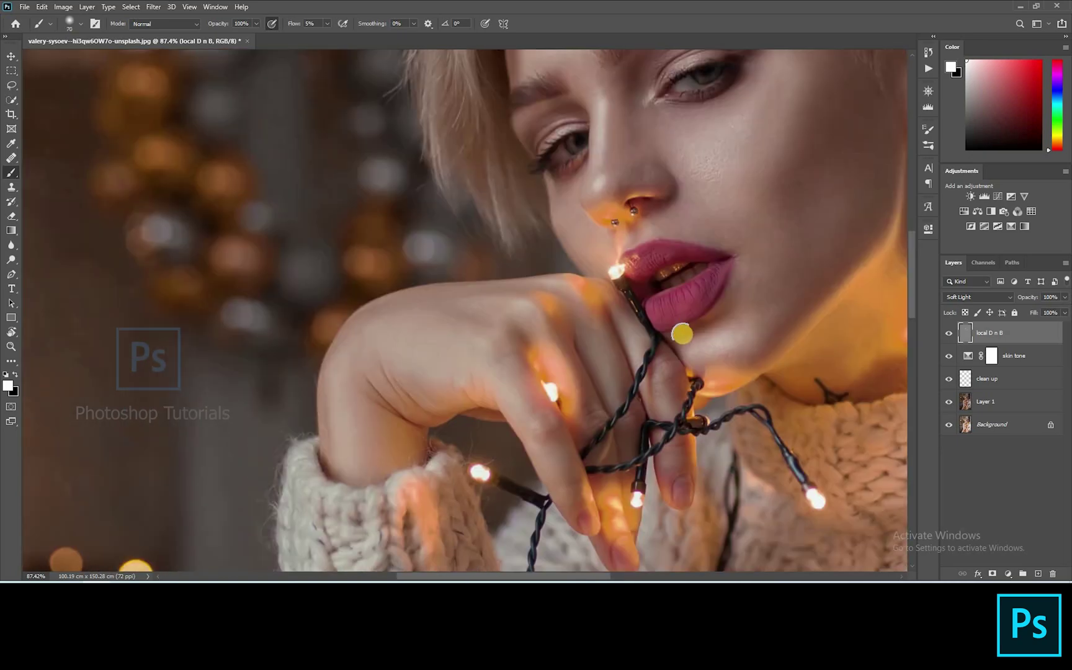
Brighten the lower lip and the fingers holding the fairy lights.
drag(682, 330, 594, 313)
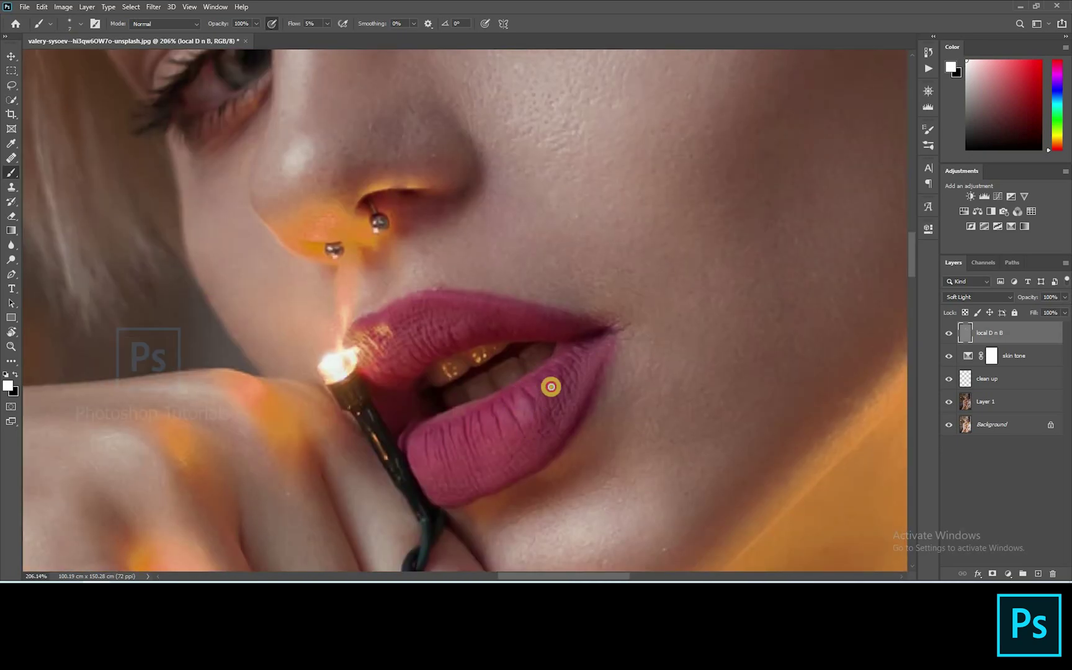
mouse_move(557, 368)
mouse_down()
mouse_move(516, 413)
mouse_move(490, 427)
mouse_move(463, 420)
mouse_move(421, 447)
mouse_move(579, 297)
mouse_move(583, 278)
mouse_move(634, 268)
mouse_move(598, 304)
mouse_move(555, 301)
mouse_move(638, 278)
mouse_up()
key(bracketright)
key(bracketright)
key(bracketright)
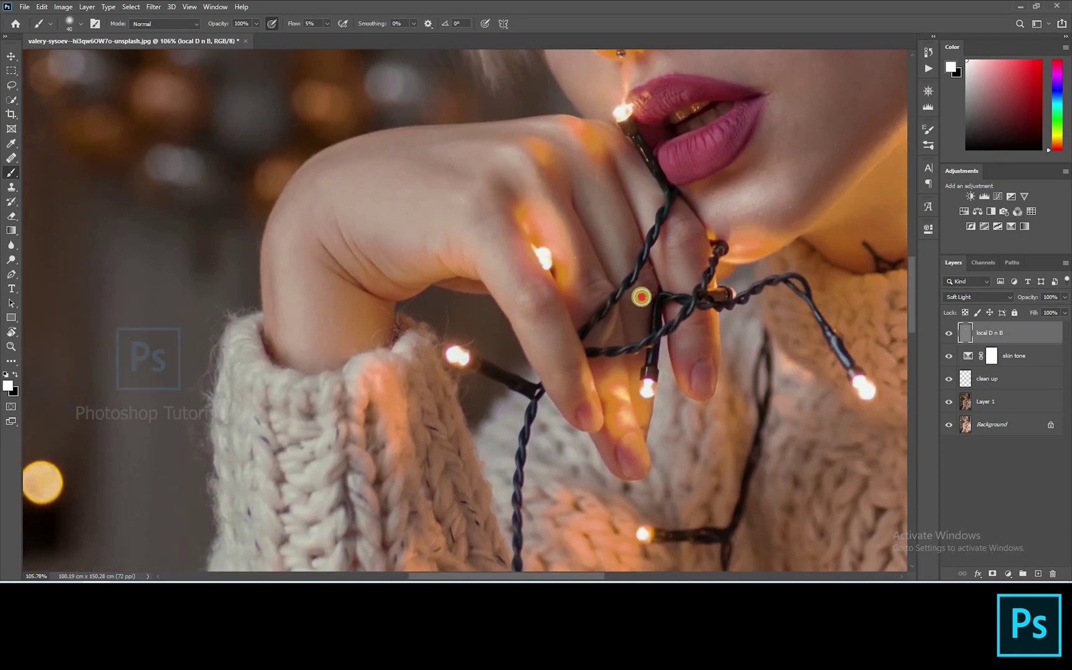
mouse_move(642, 297)
mouse_down()
mouse_move(687, 309)
mouse_move(692, 384)
mouse_up()
mouse_move(584, 390)
mouse_down()
mouse_move(594, 287)
mouse_move(636, 297)
mouse_up()
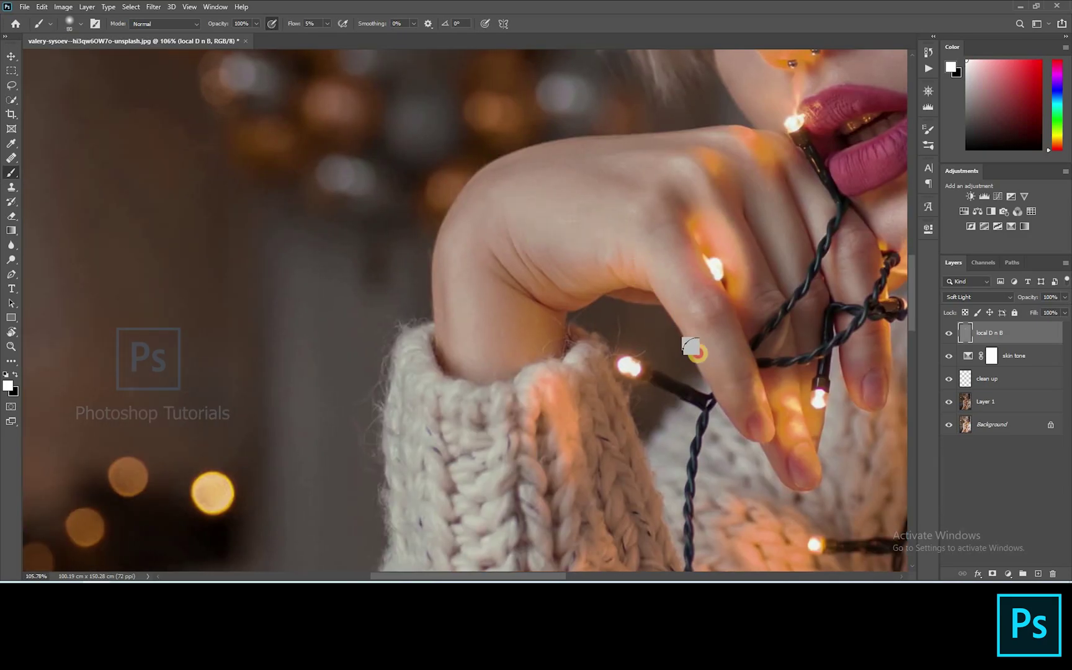
Lighten the back of the hand and brush broad brightening strokes over the cheek.
click(664, 182)
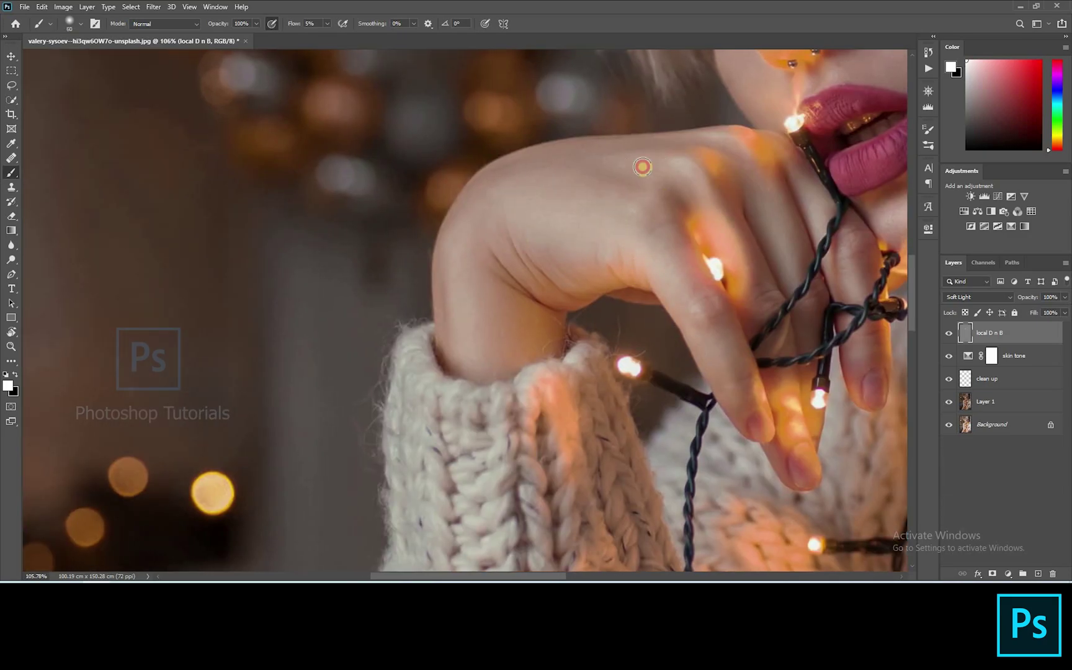
key(bracketright)
key(bracketright)
click(538, 256)
scroll(611, 277, down, 6)
scroll(665, 383, right, 3)
key(bracketright)
key(bracketright)
key(bracketright)
key(bracketright)
key(bracketright)
mouse_move(576, 235)
mouse_down()
mouse_move(584, 196)
mouse_move(583, 220)
mouse_move(567, 167)
mouse_up()
key(bracketright)
key(bracketright)
scroll(442, 346, down, 5)
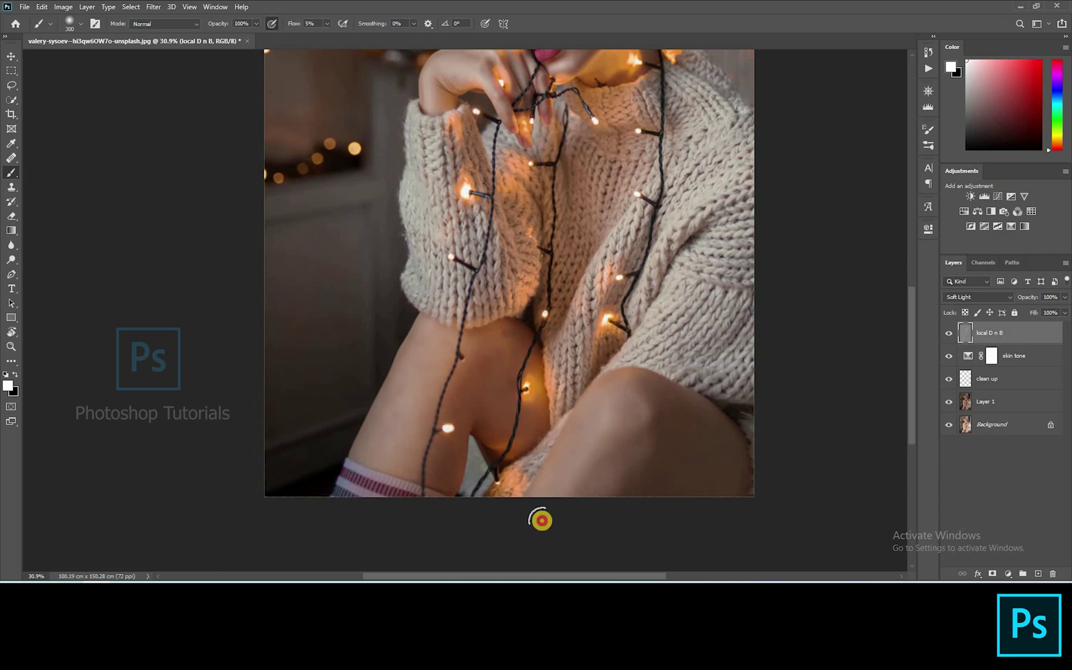
key(bracketright)
key(bracketright)
key(bracketright)
scroll(640, 98, up, 5)
scroll(641, 98, left, 1)
scroll(641, 98, up, 5)
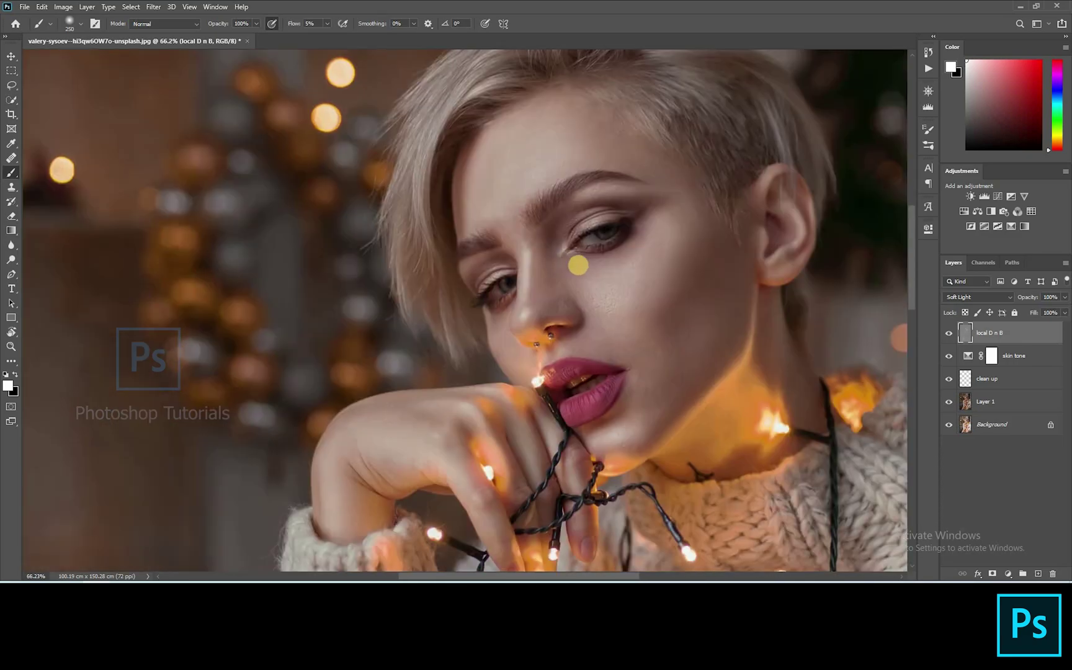
Switch to black and darken the hair strands on the left and top of the head.
key(x)
key(bracketleft)
key(bracketleft)
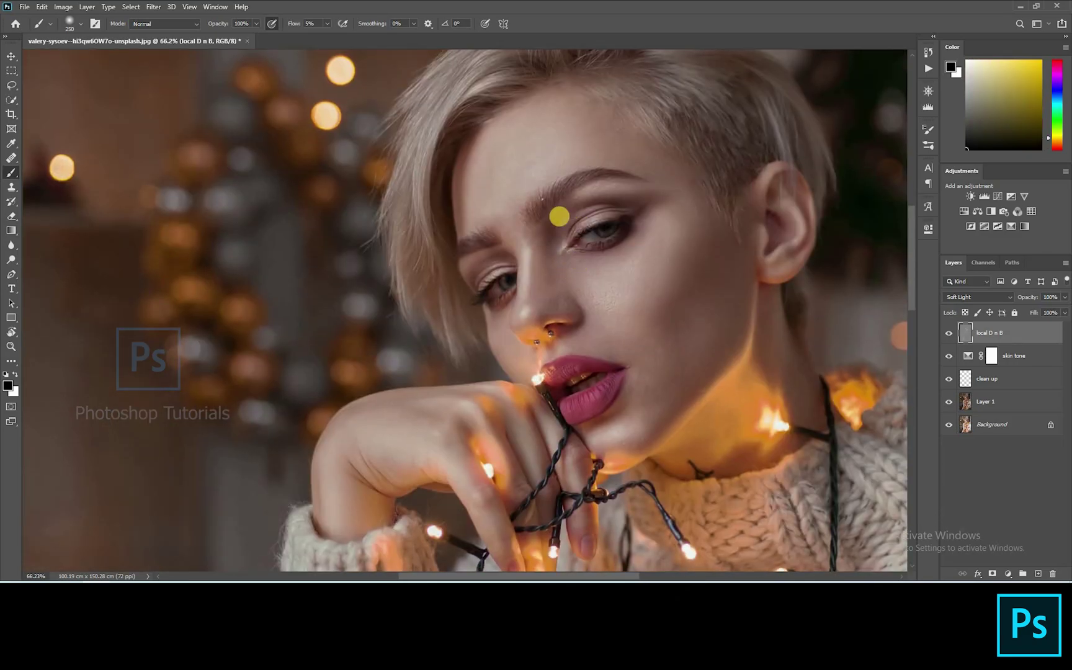
scroll(493, 265, up, 4)
key(bracketleft)
key(bracketleft)
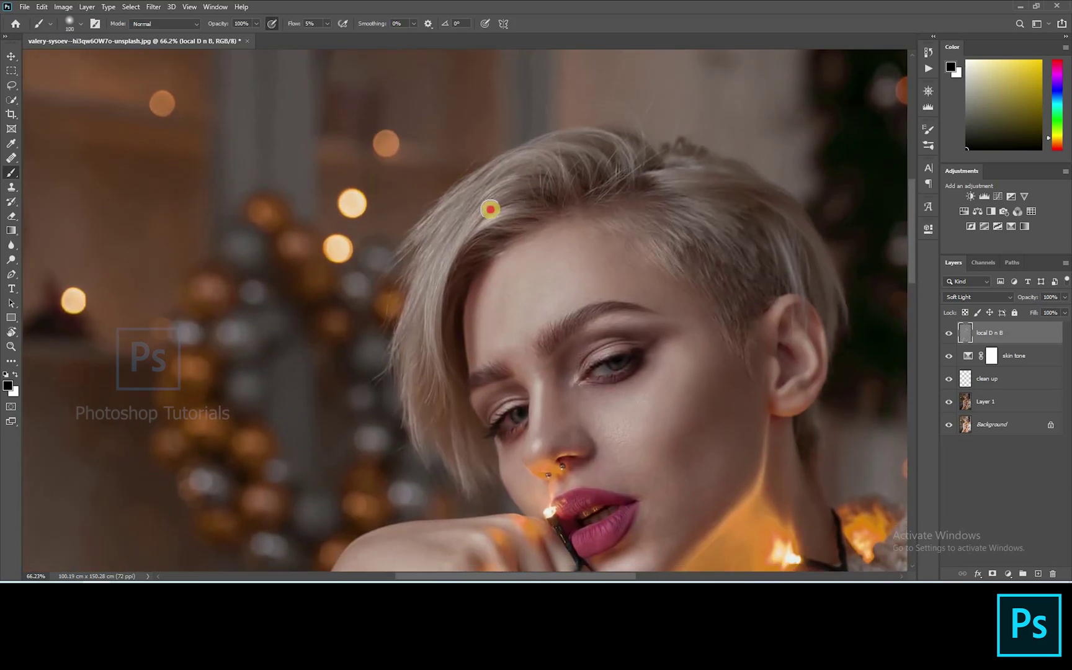
key(bracketleft)
key(bracketleft)
drag(447, 307, 425, 339)
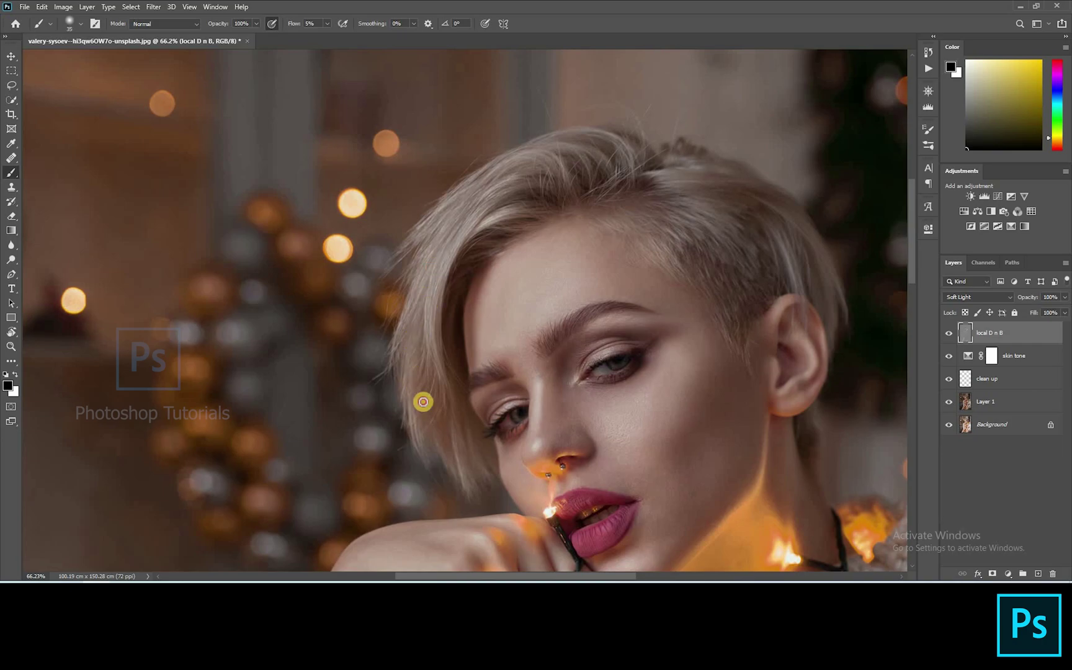
mouse_move(455, 356)
mouse_down()
mouse_move(455, 196)
mouse_move(461, 206)
mouse_move(594, 185)
mouse_move(562, 154)
mouse_move(612, 158)
mouse_move(562, 149)
mouse_up()
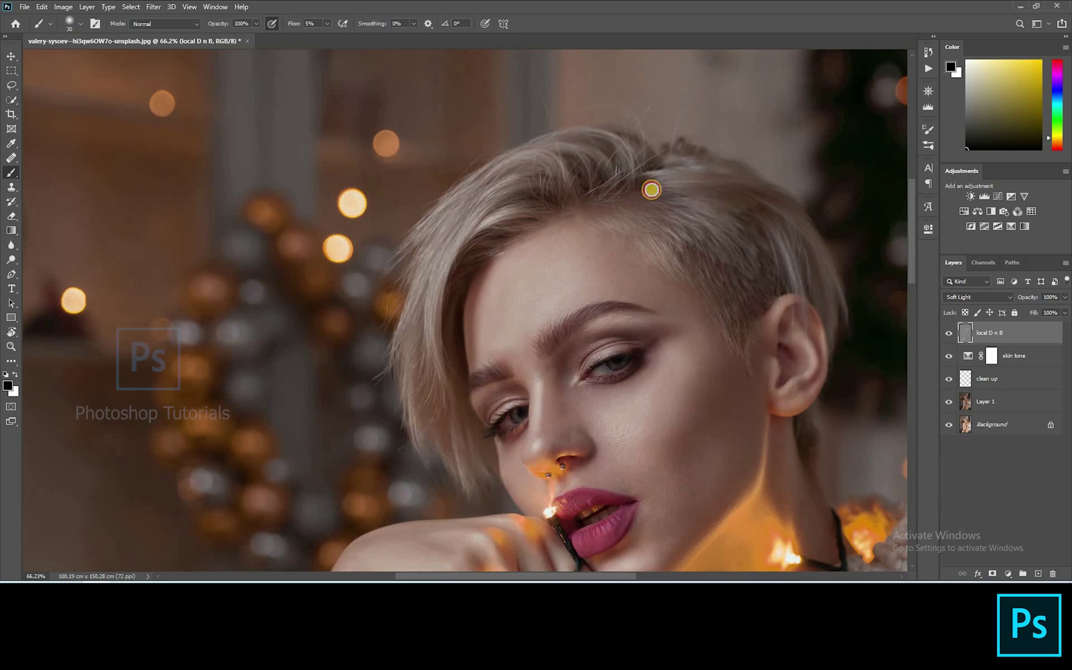
key(bracketright)
key(bracketright)
key(bracketright)
key(bracketright)
drag(481, 236, 466, 127)
click(442, 160)
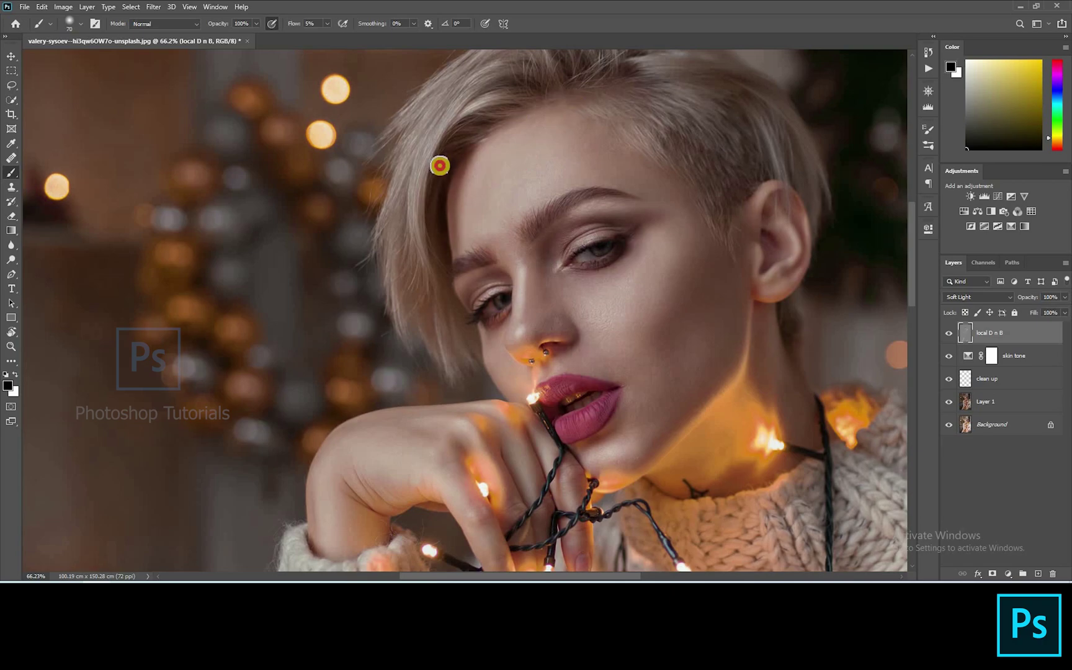
Darken between the eyebrows and shade the nose side toward the right eye and cheek.
key(bracketright)
key(bracketleft)
drag(505, 201, 456, 180)
key(bracketleft)
key(bracketleft)
key(bracketleft)
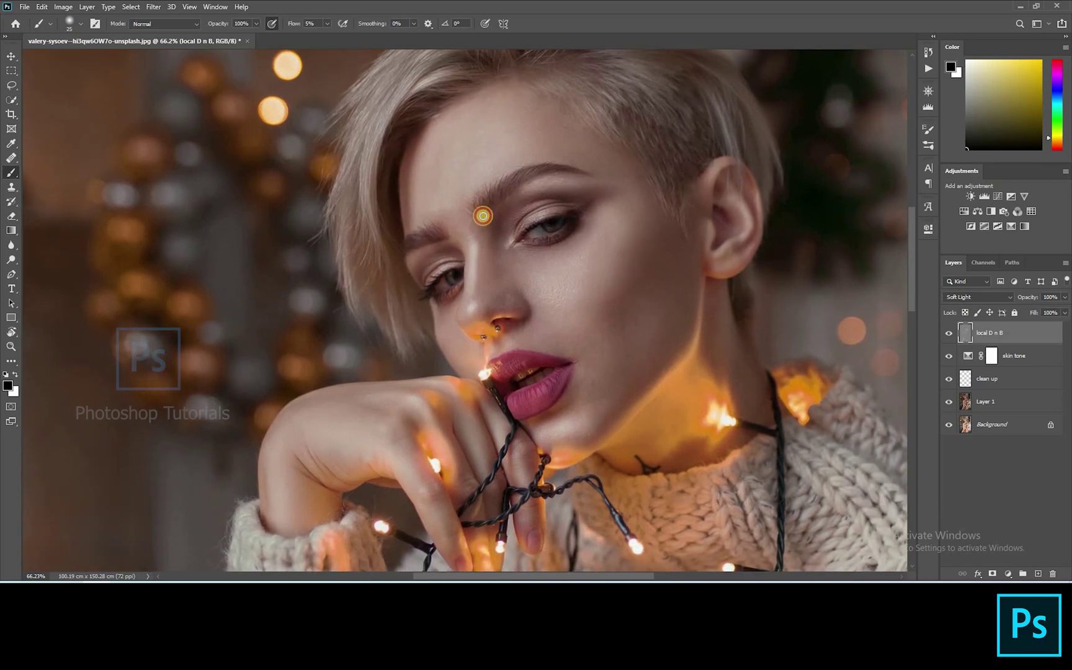
mouse_move(428, 243)
mouse_down()
mouse_move(419, 223)
mouse_move(496, 256)
mouse_move(482, 242)
mouse_up()
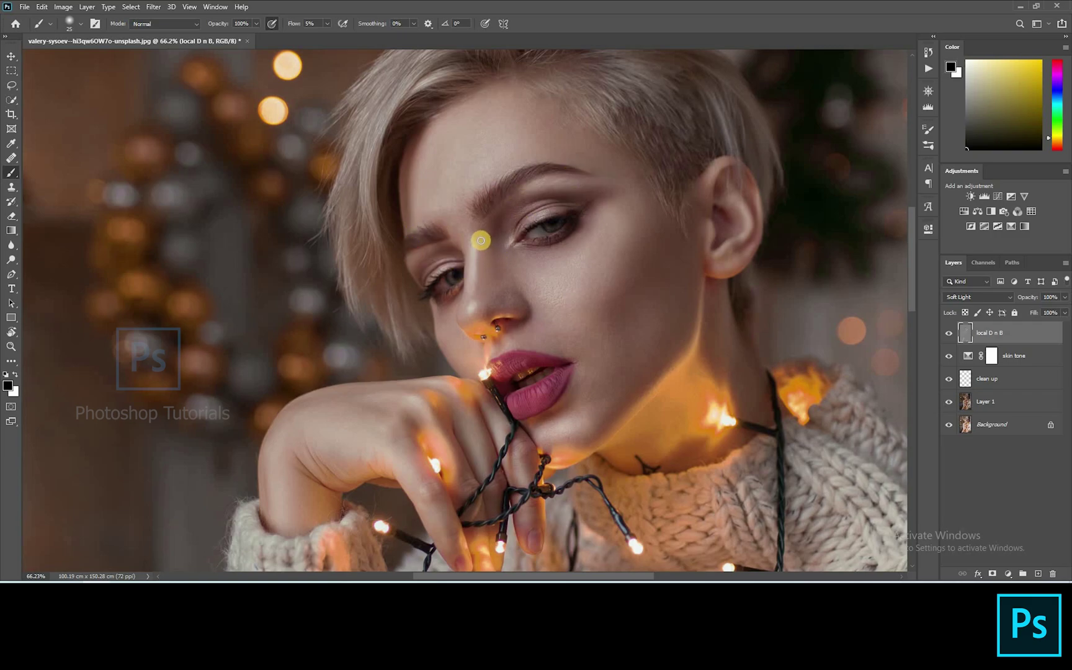
mouse_move(487, 290)
mouse_down()
mouse_move(503, 294)
mouse_move(500, 249)
mouse_move(562, 193)
mouse_move(566, 245)
mouse_move(513, 232)
mouse_up()
key(bracketright)
key(bracketleft)
key(bracketleft)
key(bracketleft)
key(bracketleft)
key(bracketleft)
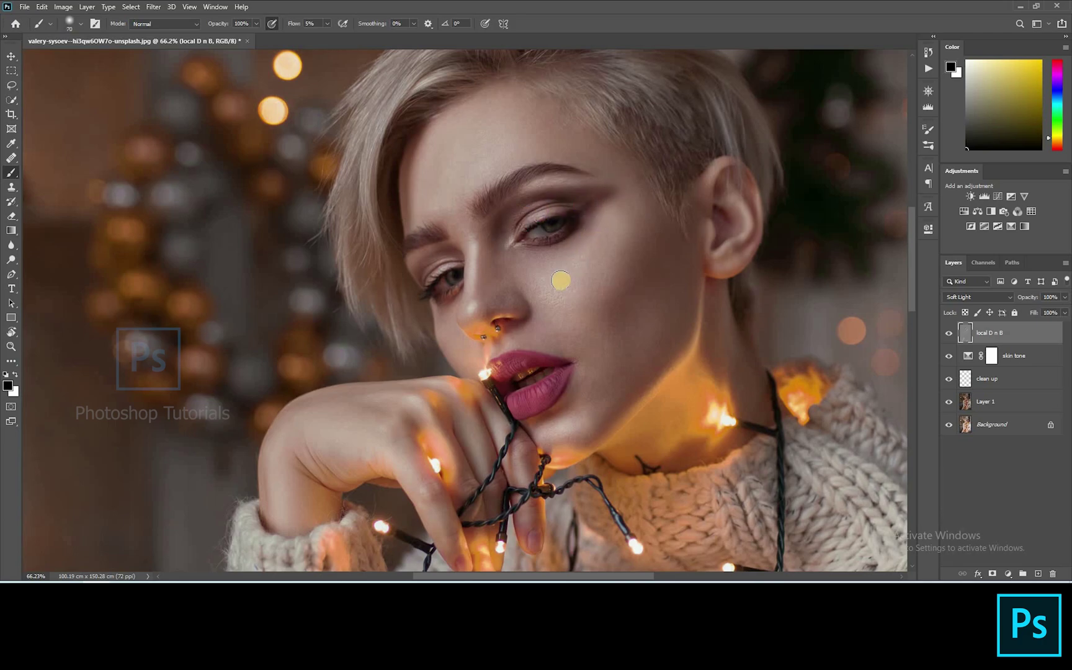
key(bracketright)
key(bracketright)
key(bracketright)
key(bracketright)
key(bracketright)
key(bracketright)
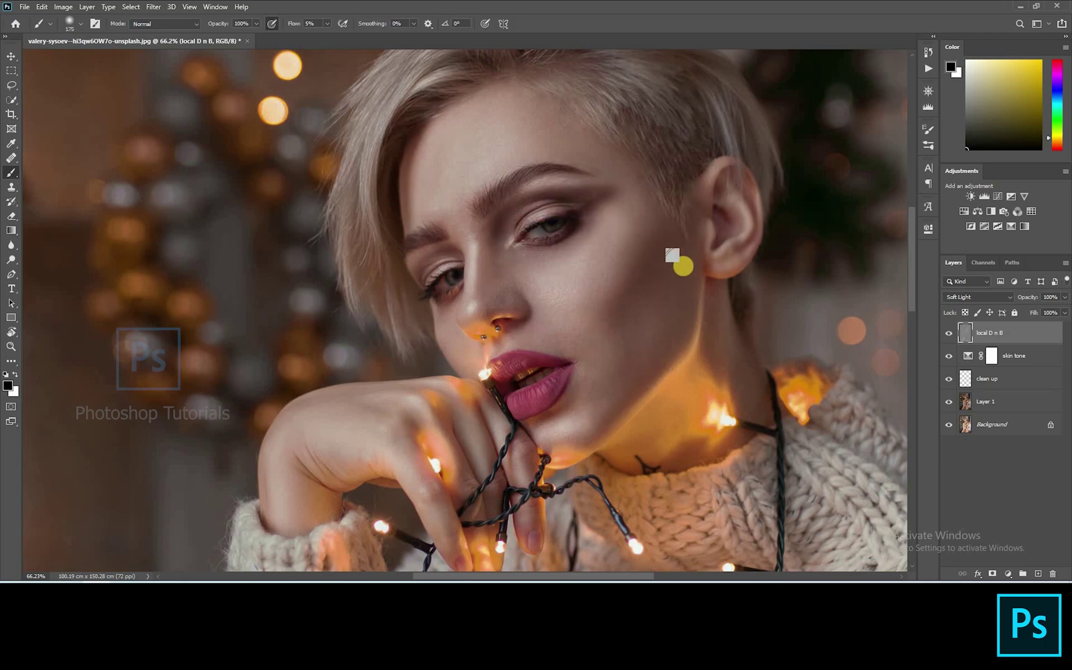
key(bracketleft)
key(bracketleft)
key(bracketleft)
key(bracketleft)
key(bracketleft)
key(bracketleft)
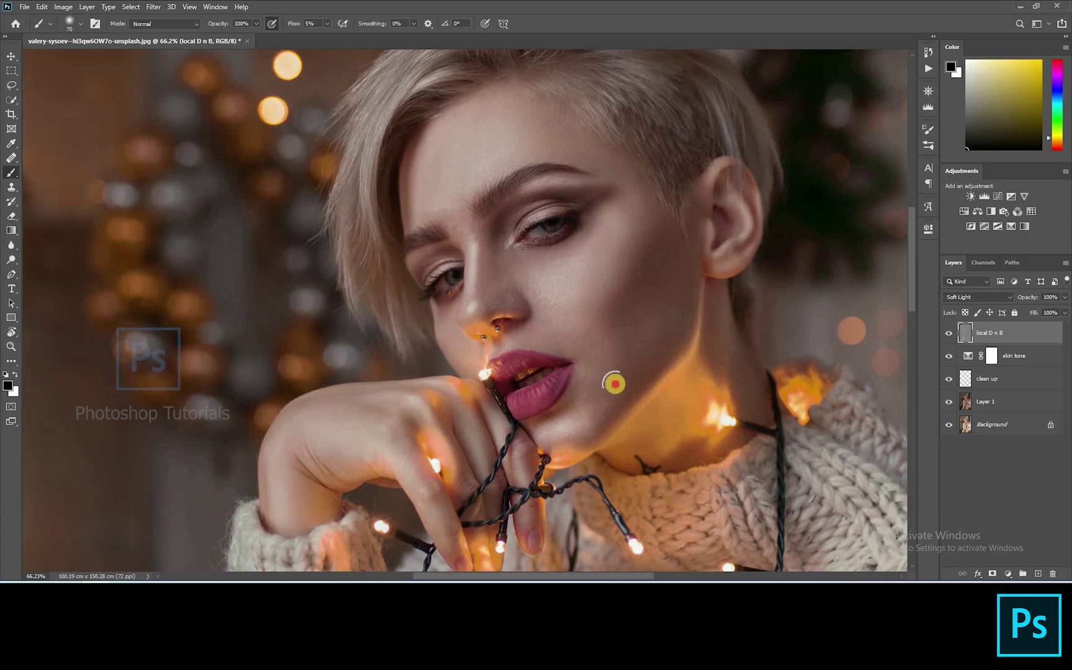
Darken a patch near the hand and the lower lip with a resized brush.
key(bracketleft)
key(bracketleft)
key(bracketleft)
key(bracketleft)
key(bracketleft)
key(bracketleft)
key(bracketleft)
key(bracketleft)
key(bracketleft)
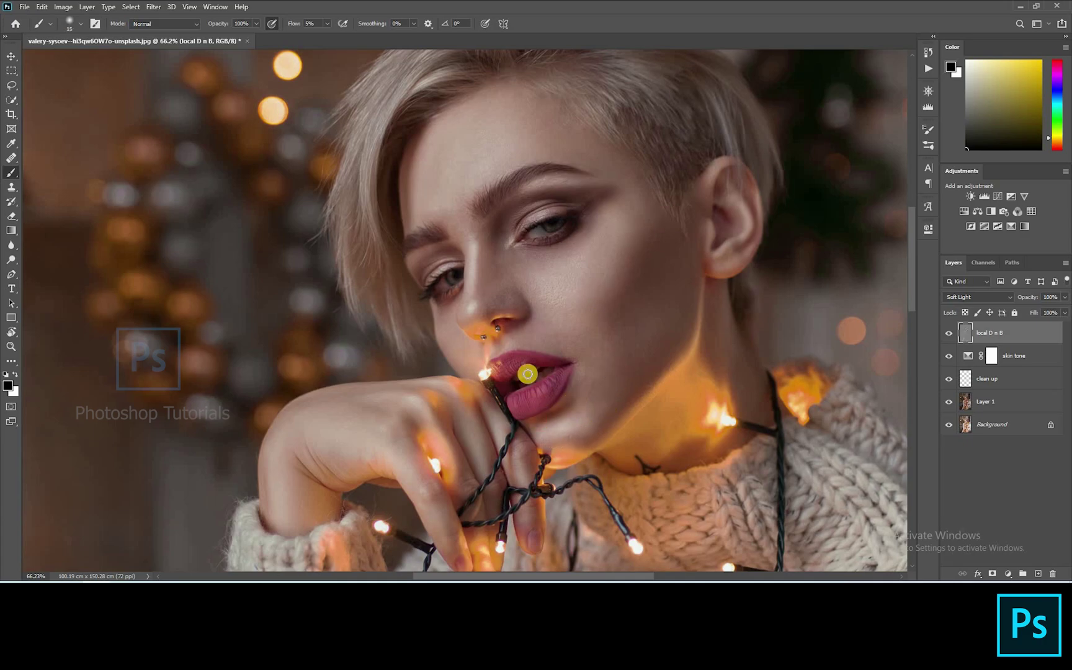
scroll(528, 373, up, 3)
key(bracketleft)
key(bracketleft)
key(bracketleft)
key(bracketright)
key(bracketright)
key(bracketright)
key(bracketright)
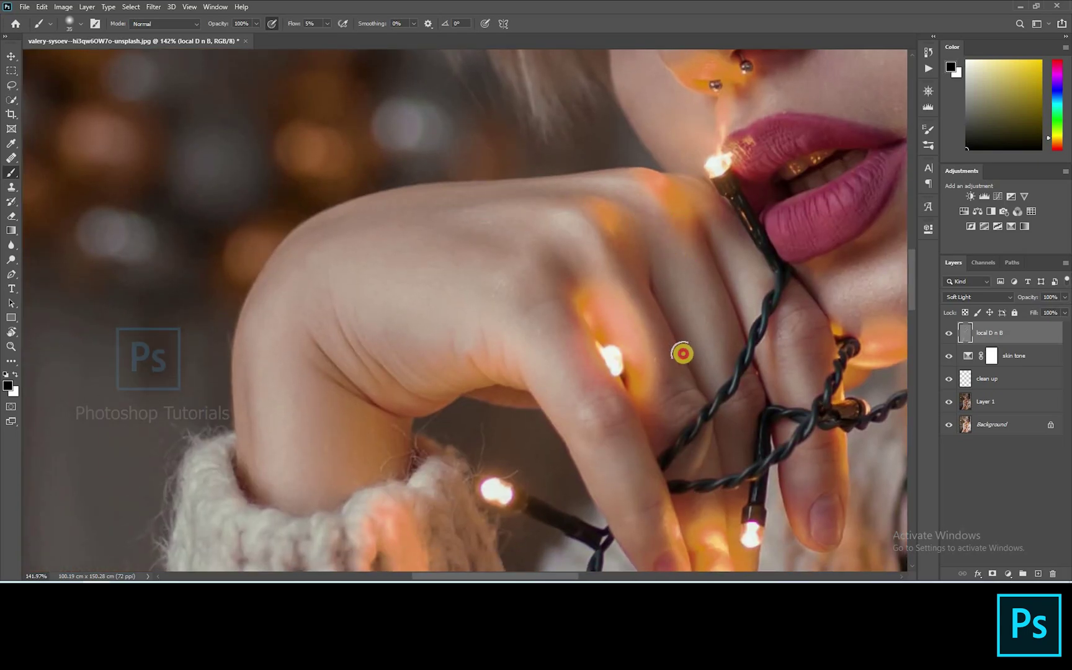
drag(830, 518, 799, 410)
key(bracketright)
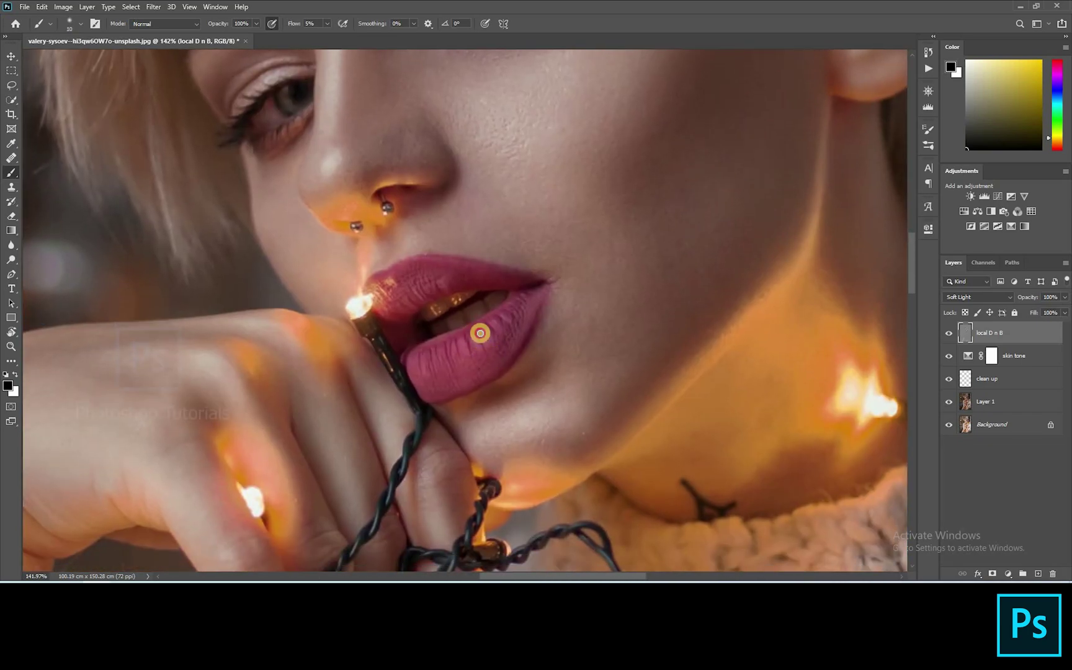
key(bracketright)
key(bracketright)
key(bracketright)
key(bracketright)
drag(503, 339, 455, 395)
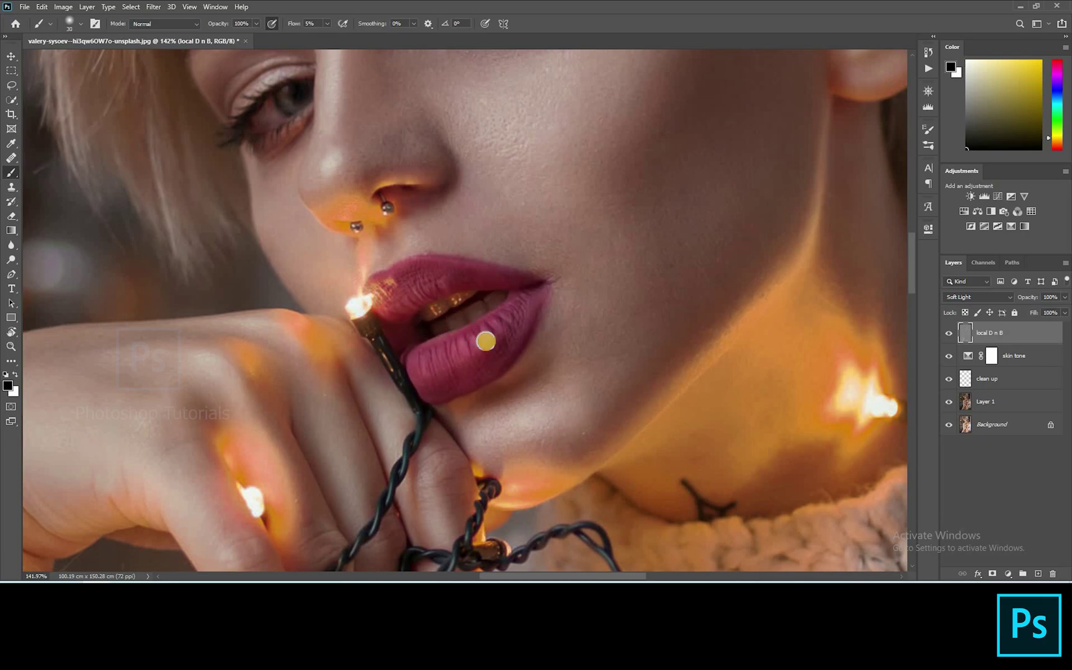
scroll(545, 280, down, 6)
key(bracketright)
key(bracketright)
key(bracketright)
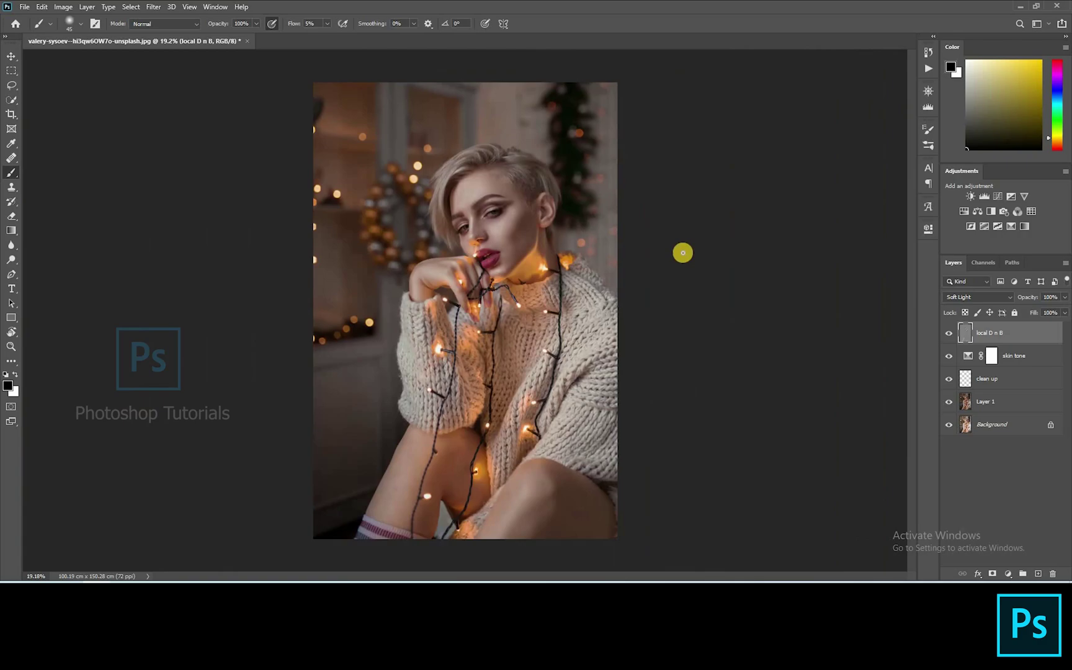
Burn along the leg and across the sweater with a large black low-flow brush.
scroll(494, 205, up, 5)
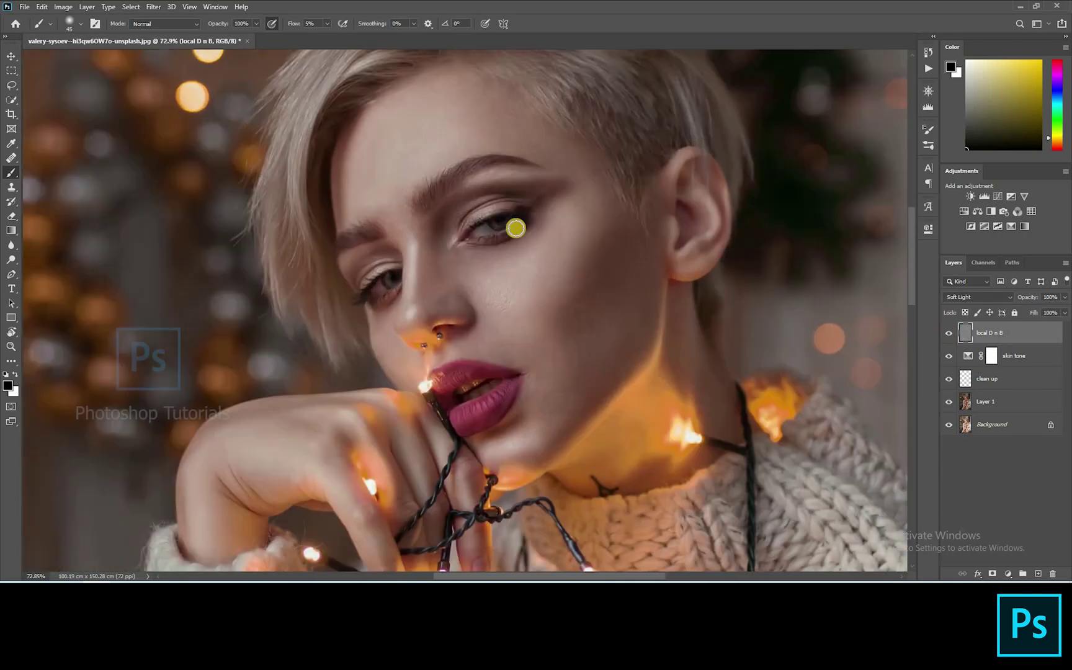
scroll(516, 228, up, 1)
key(x)
key(bracketright)
key(bracketright)
key(bracketright)
key(bracketright)
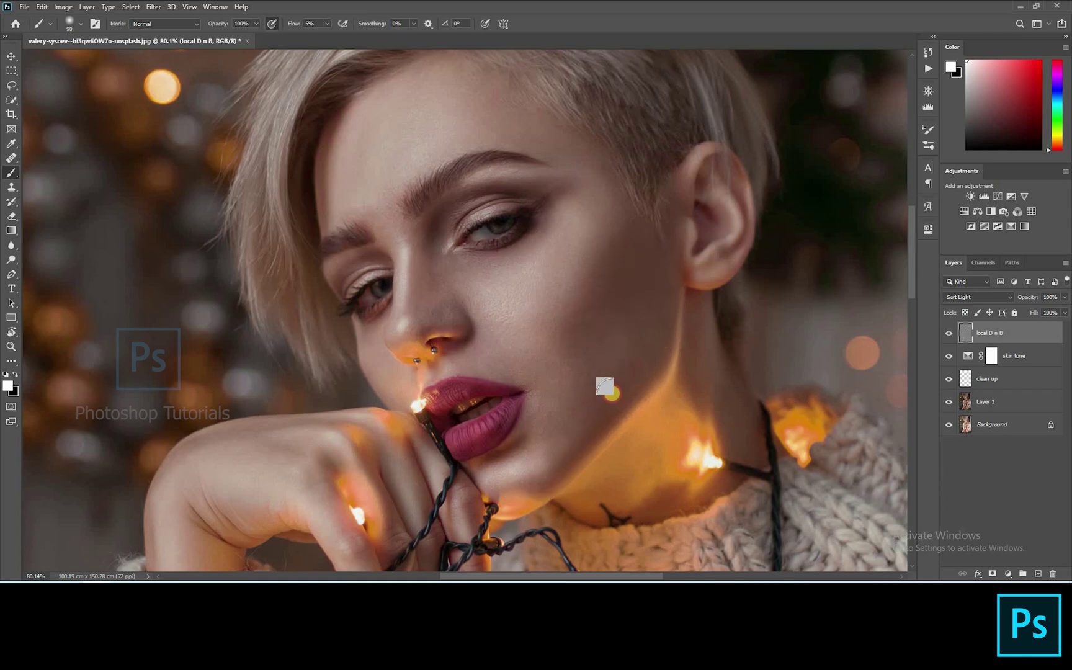
scroll(582, 196, down, 4)
key(x)
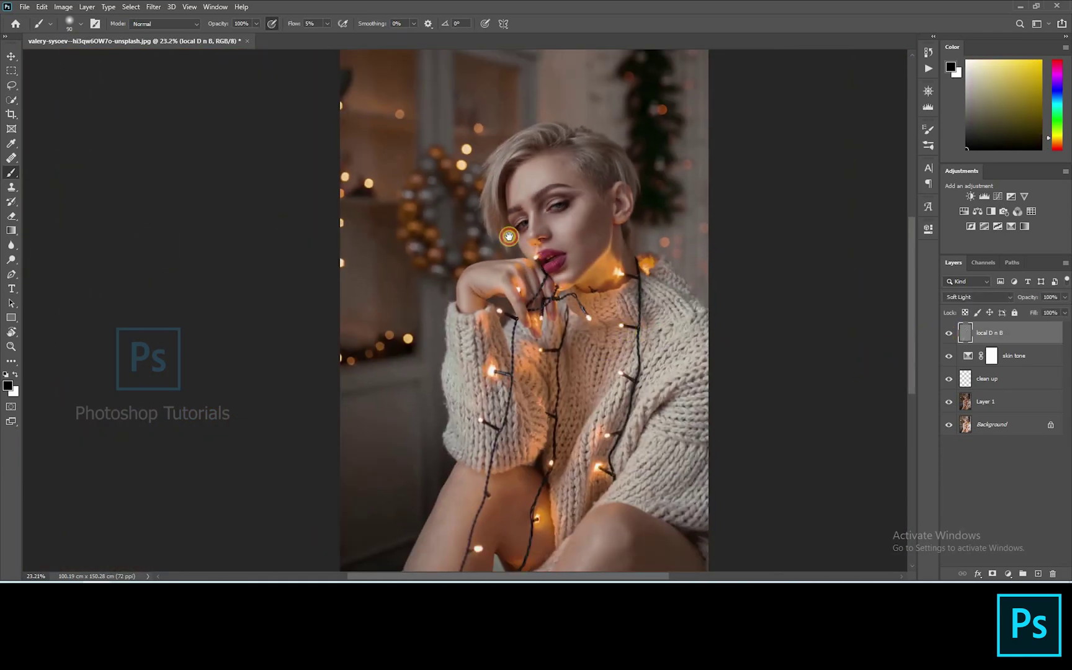
drag(509, 236, 416, 125)
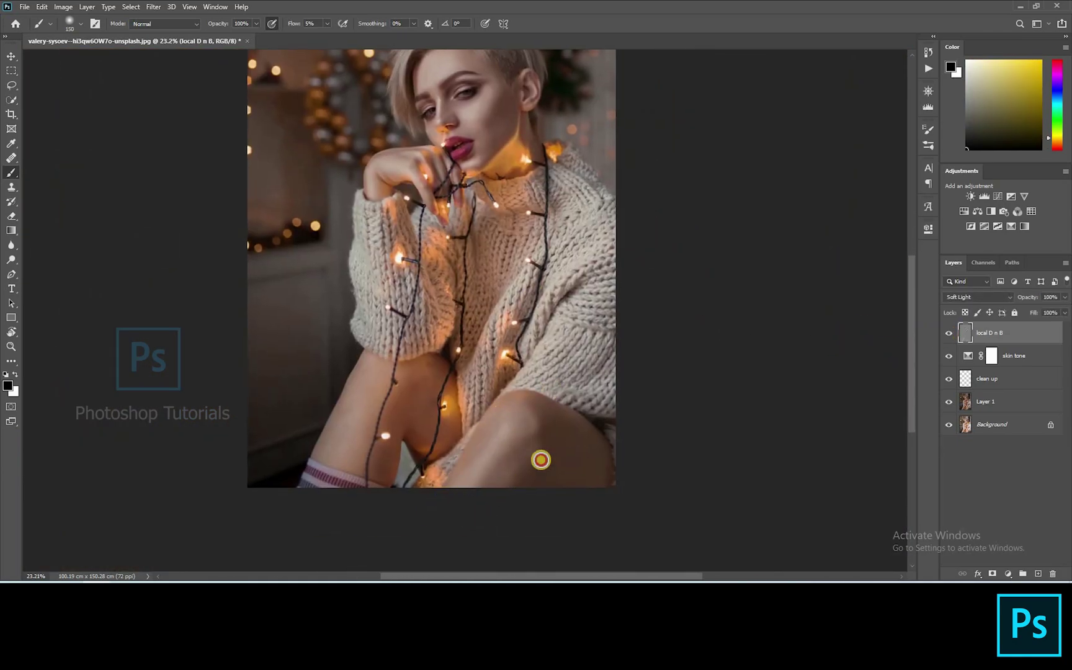
key(bracketright)
key(bracketright)
key(bracketright)
key(bracketright)
key(bracketright)
drag(397, 421, 412, 426)
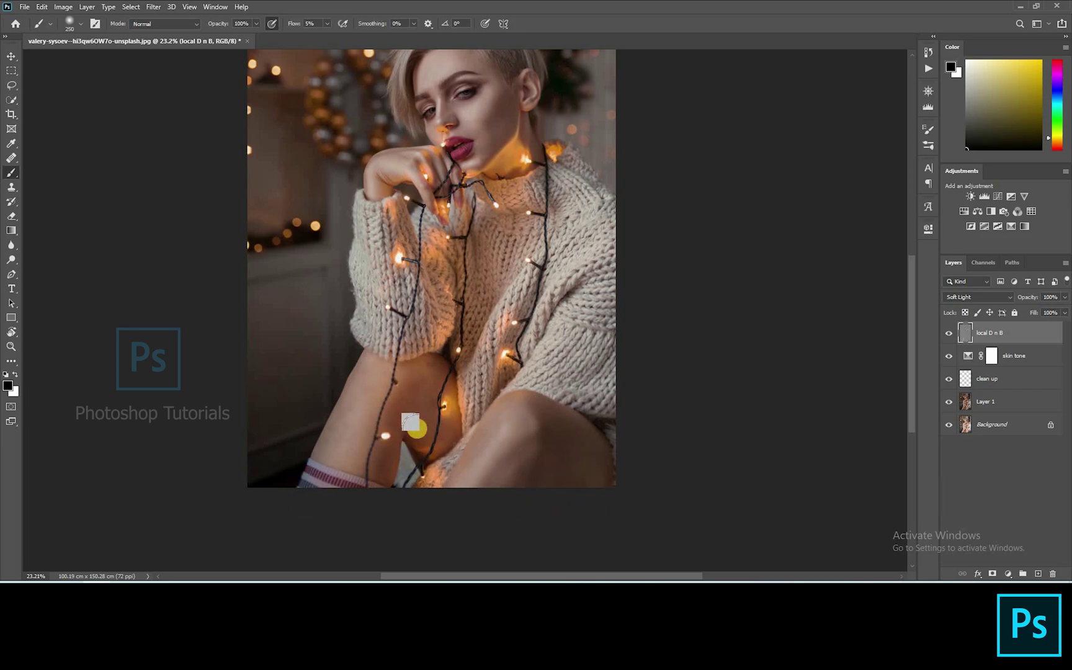
key(bracketright)
key(bracketright)
key(bracketright)
key(bracketright)
drag(507, 374, 593, 311)
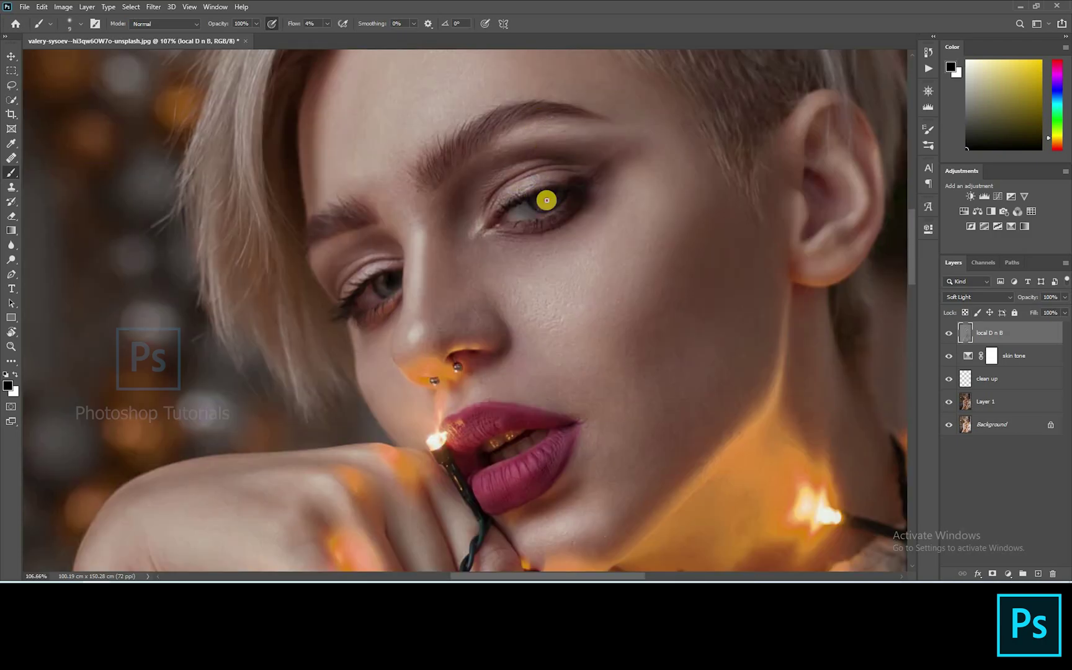
Paint white over the irises to brighten the eyes, then zoom out to the whole image.
key(x)
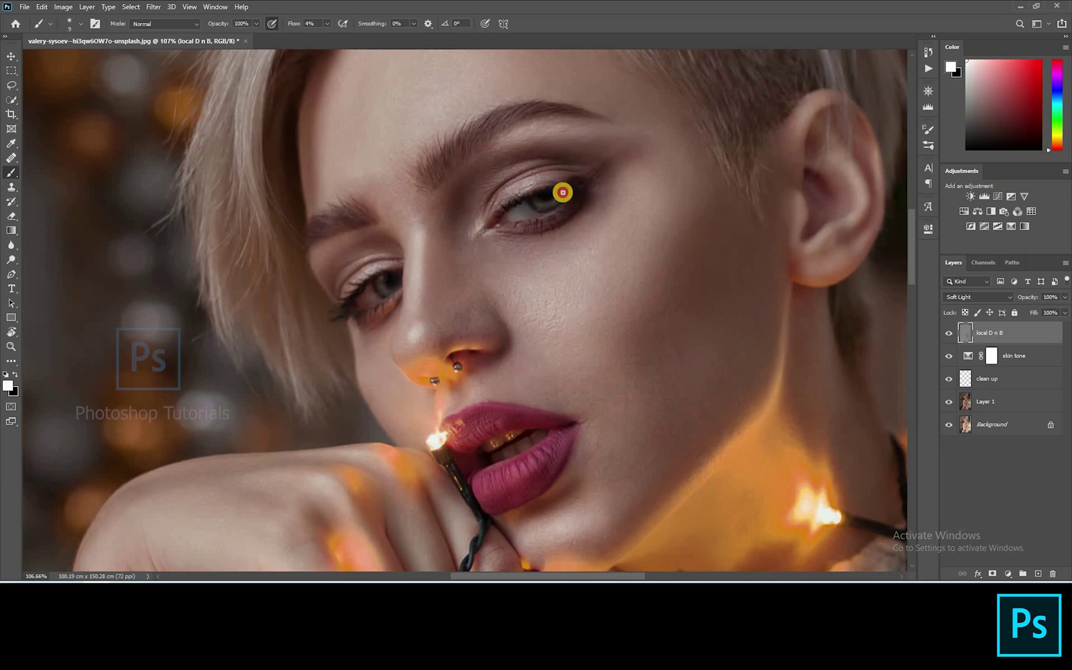
key(x)
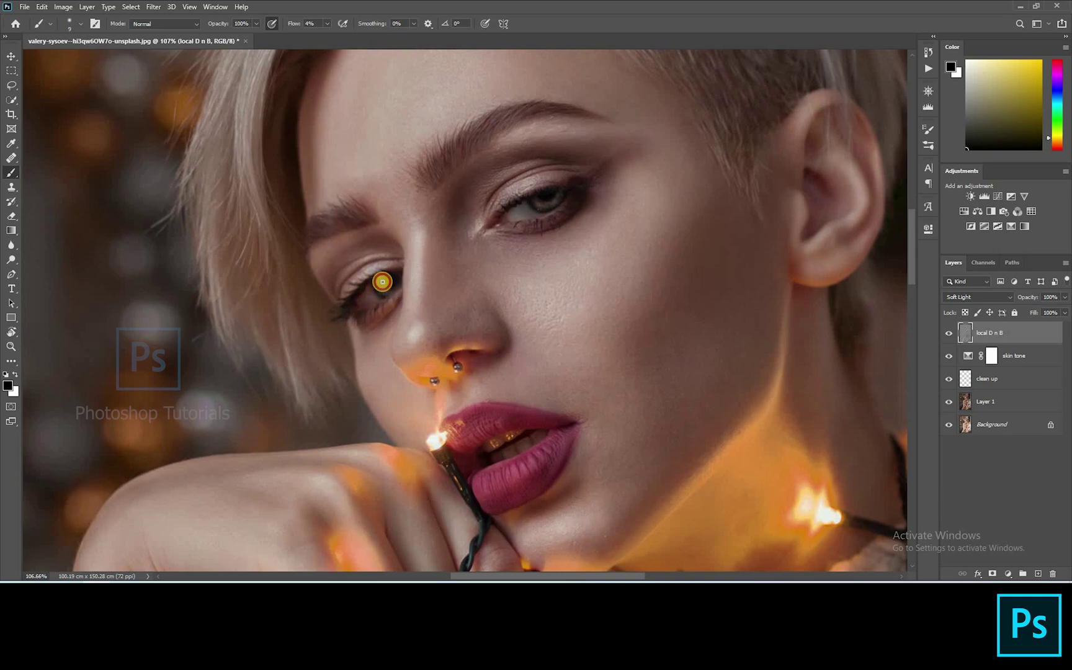
key(x)
mouse_move(507, 207)
mouse_down()
mouse_move(560, 204)
mouse_move(534, 201)
mouse_move(581, 187)
mouse_move(559, 231)
mouse_up()
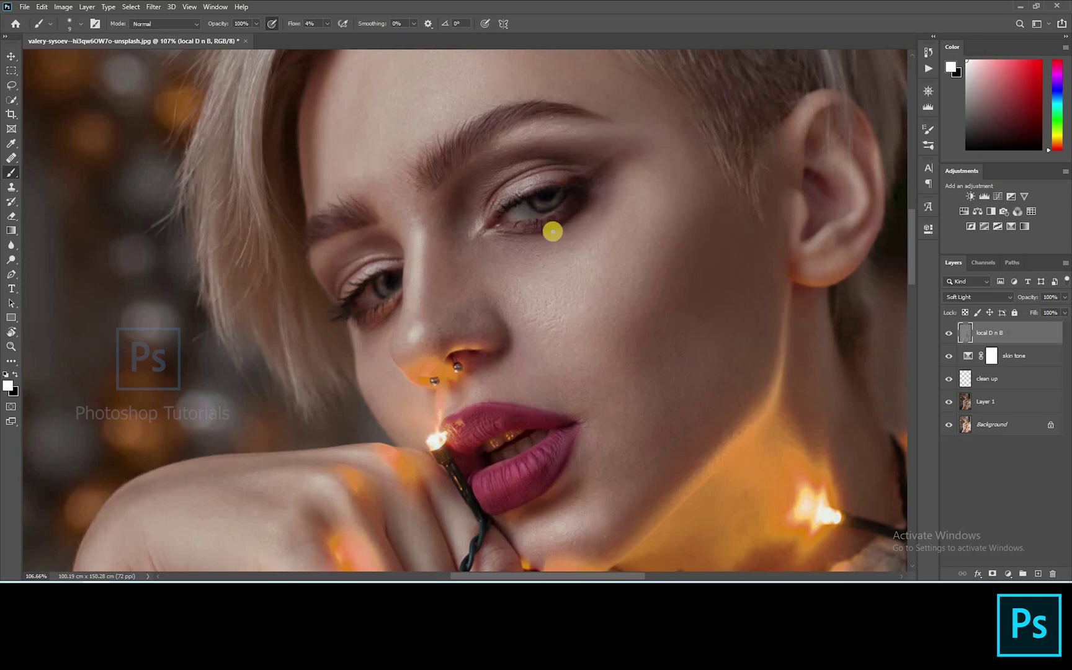
scroll(553, 232, down, 10)
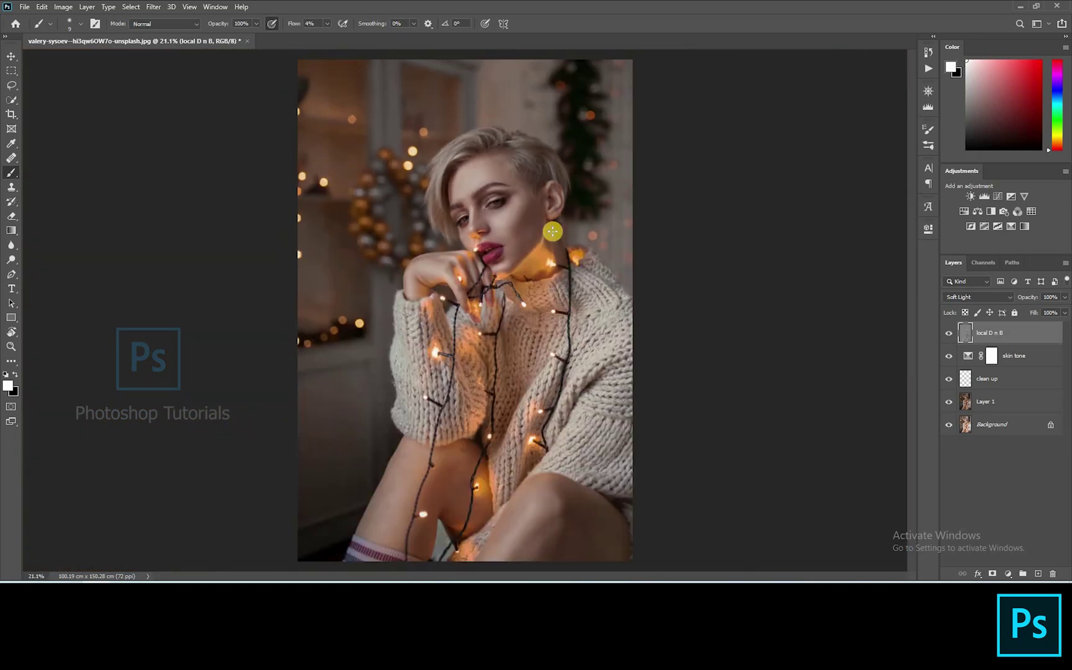
scroll(552, 232, down, 1)
Add a Levels layer with midtones at 0.91 and mask out the woman using a 1100 px, 30%-flow black brush.
click(985, 196)
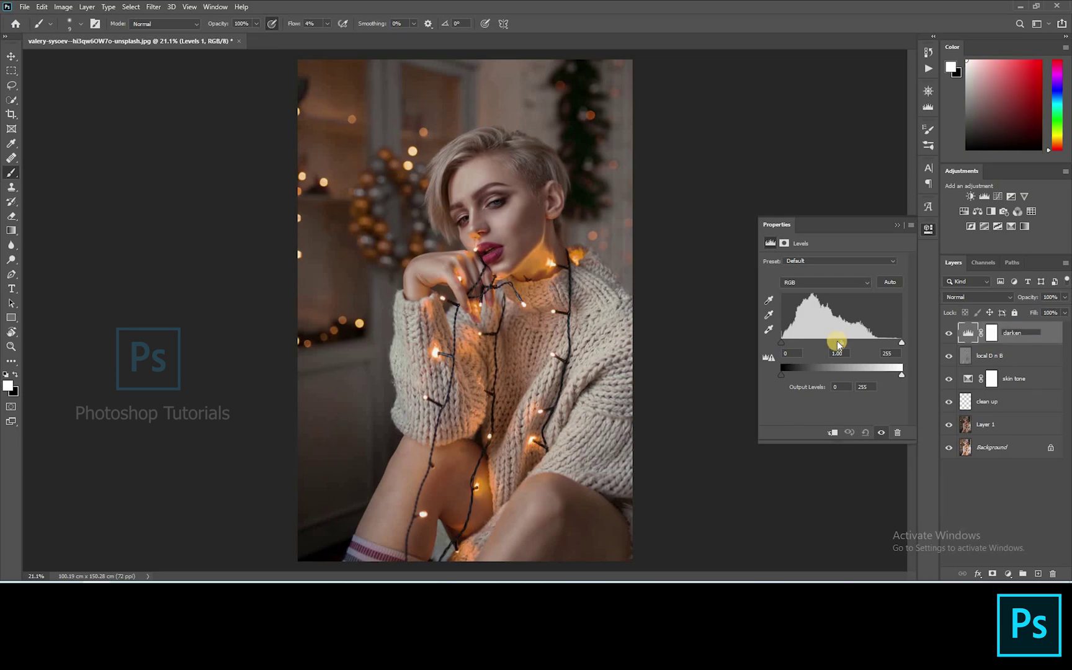
drag(841, 342, 848, 345)
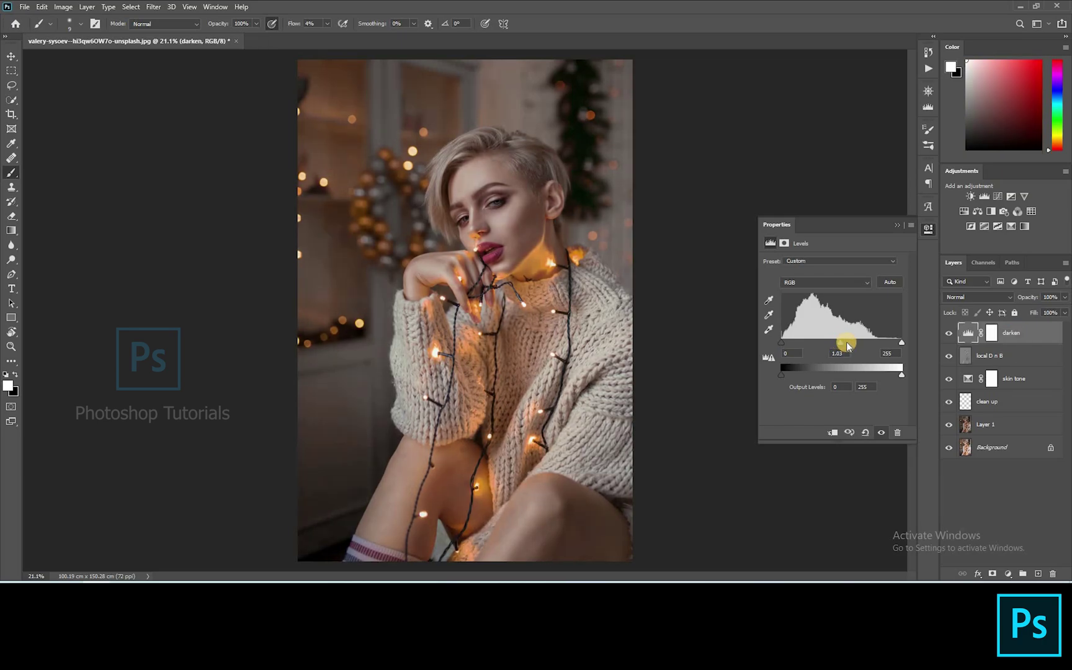
click(991, 337)
key(x)
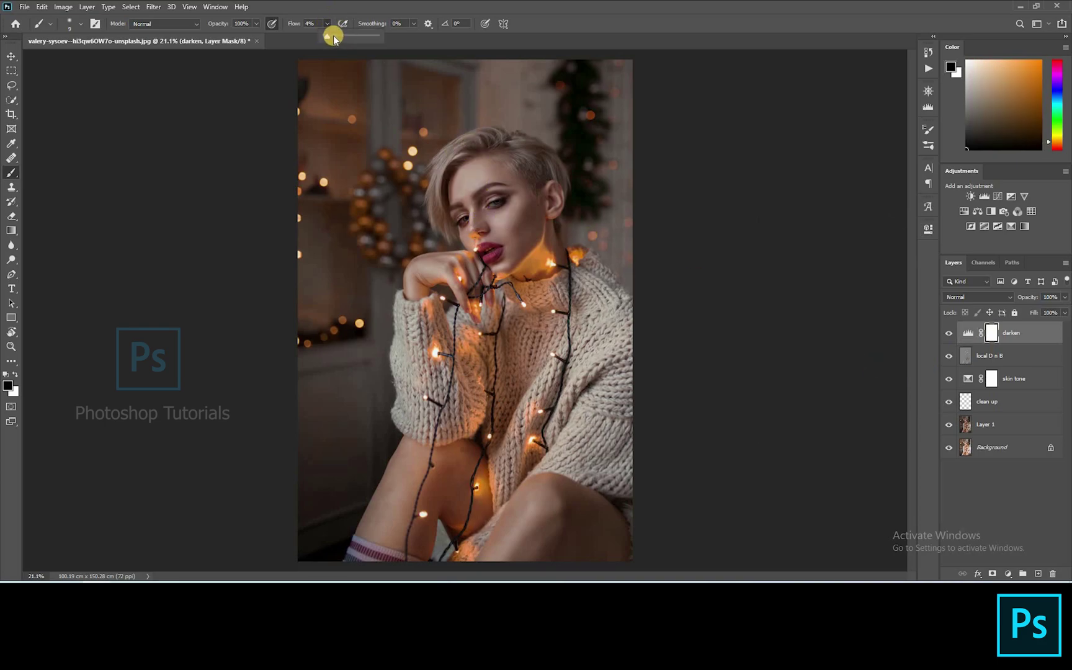
drag(338, 39, 341, 36)
key(bracketright)
key(bracketright)
key(bracketright)
key(bracketright)
key(bracketright)
key(bracketright)
key(bracketright)
key(bracketright)
key(bracketright)
key(bracketright)
key(bracketright)
key(bracketright)
key(bracketright)
key(bracketright)
key(bracketright)
key(bracketright)
key(bracketright)
key(bracketright)
key(bracketright)
key(bracketright)
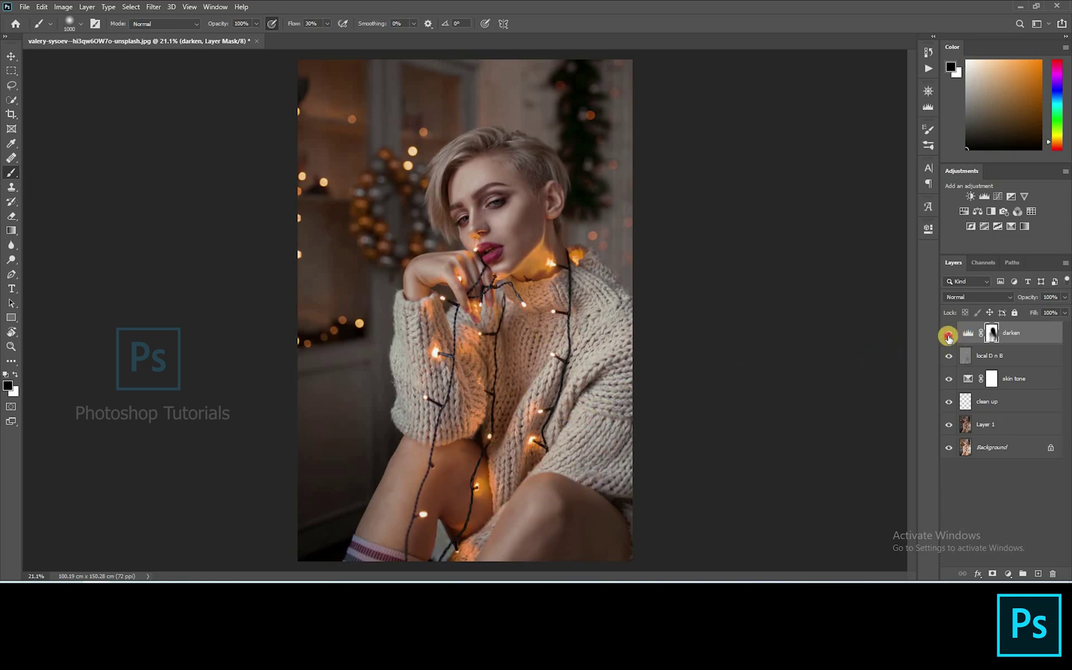
click(1025, 226)
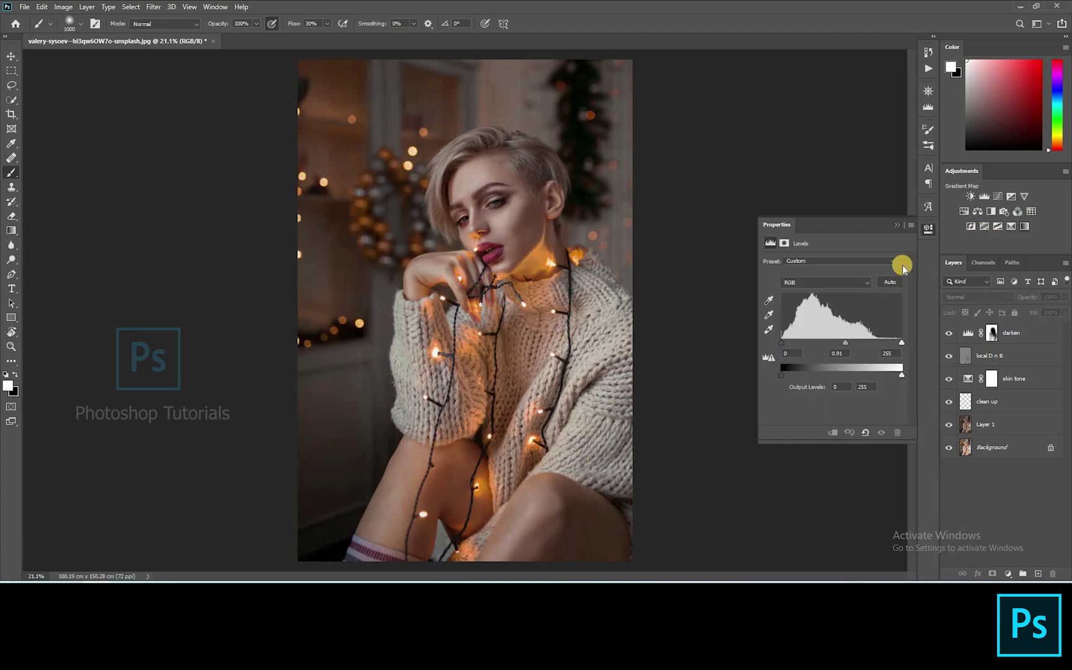
Add an Oranges-preset Gradient Map in Soft Light blend at 39% opacity.
click(900, 265)
click(777, 372)
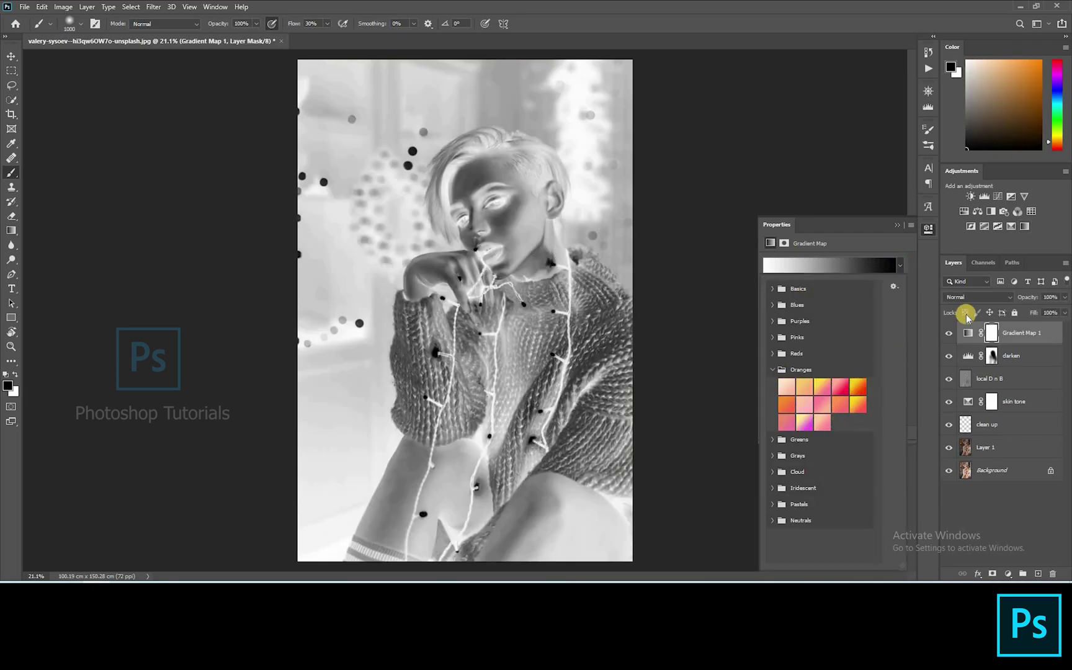
drag(1024, 297, 946, 370)
click(975, 297)
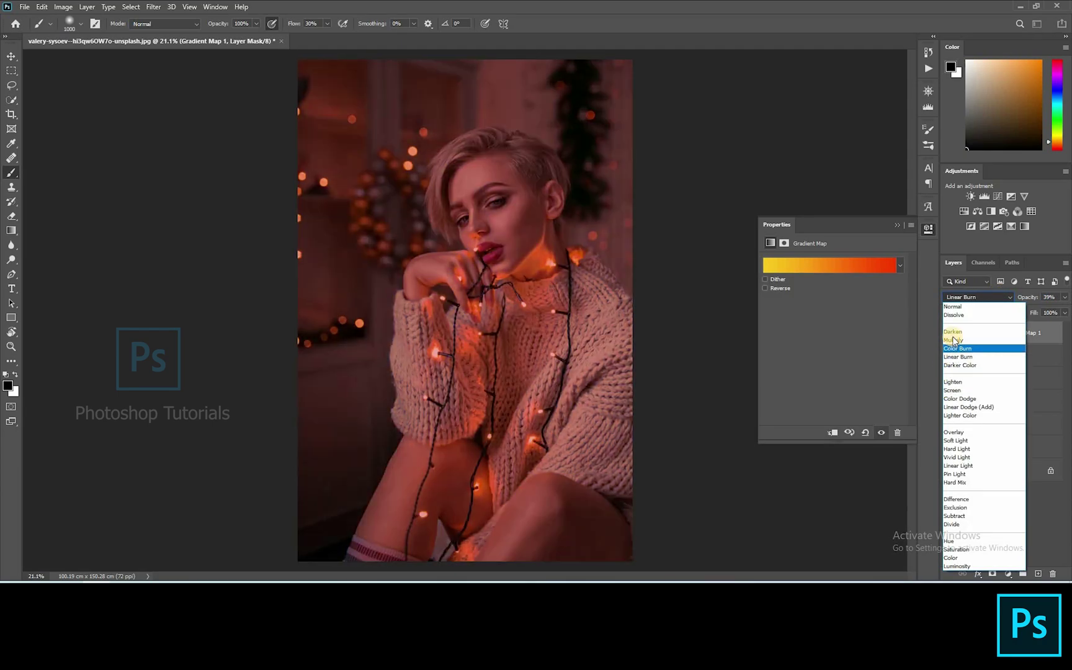
key(Down)
key(Down)
key(Down)
key(Down)
key(Down)
key(Down)
key(Down)
key(Down)
key(Down)
key(Down)
key(Down)
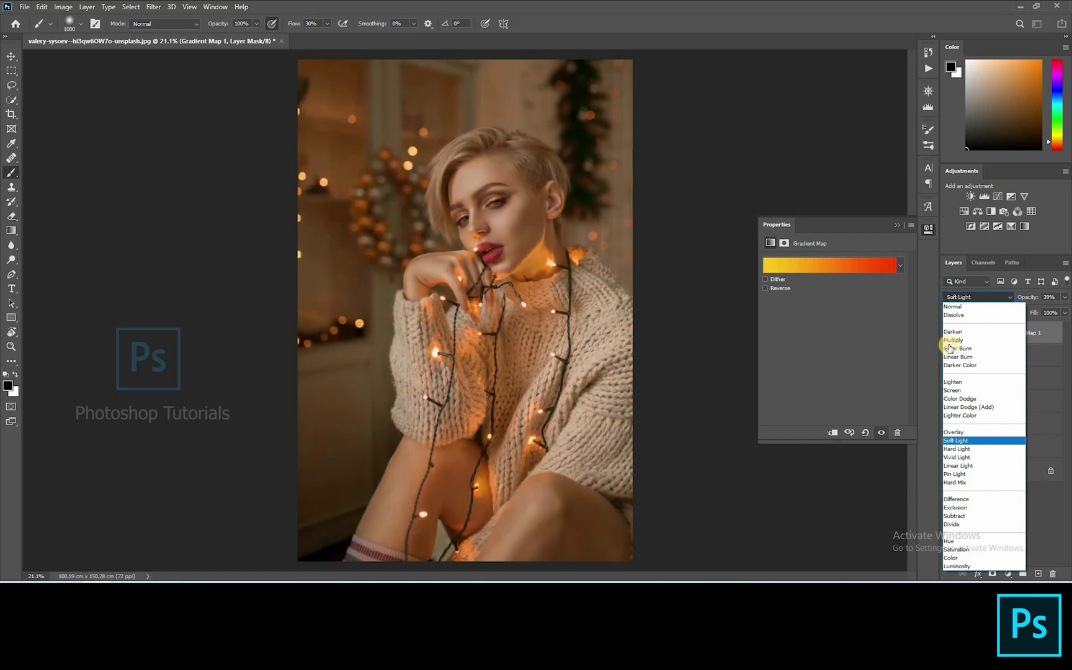
key(Return)
click(897, 224)
Paint the gradient map's mask to keep the orange tint off the woman.
click(504, 234)
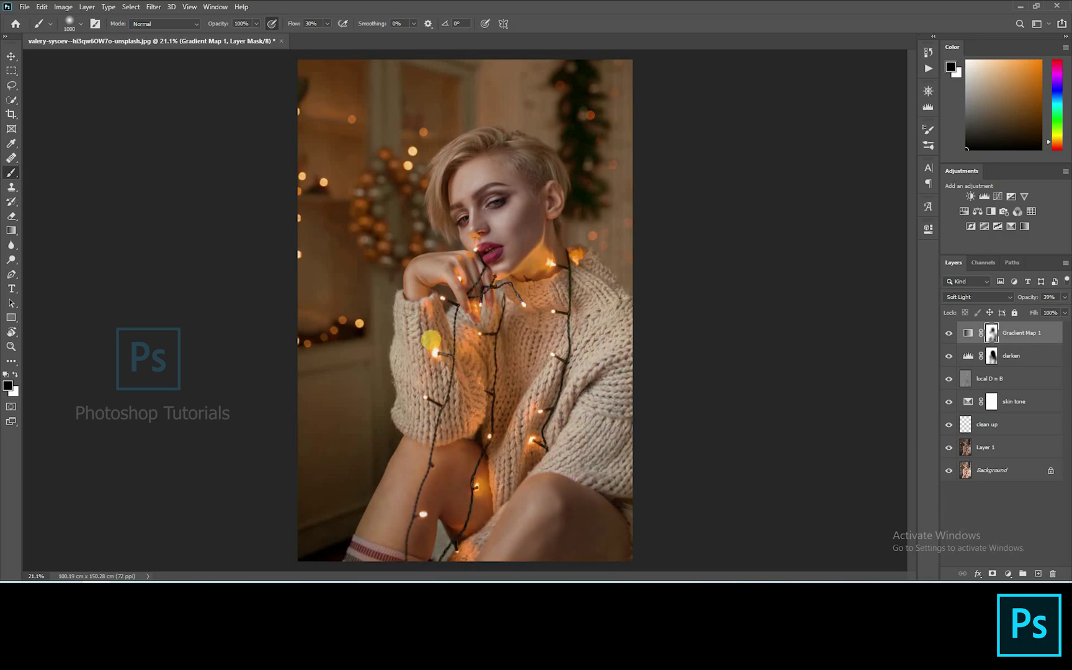
key(x)
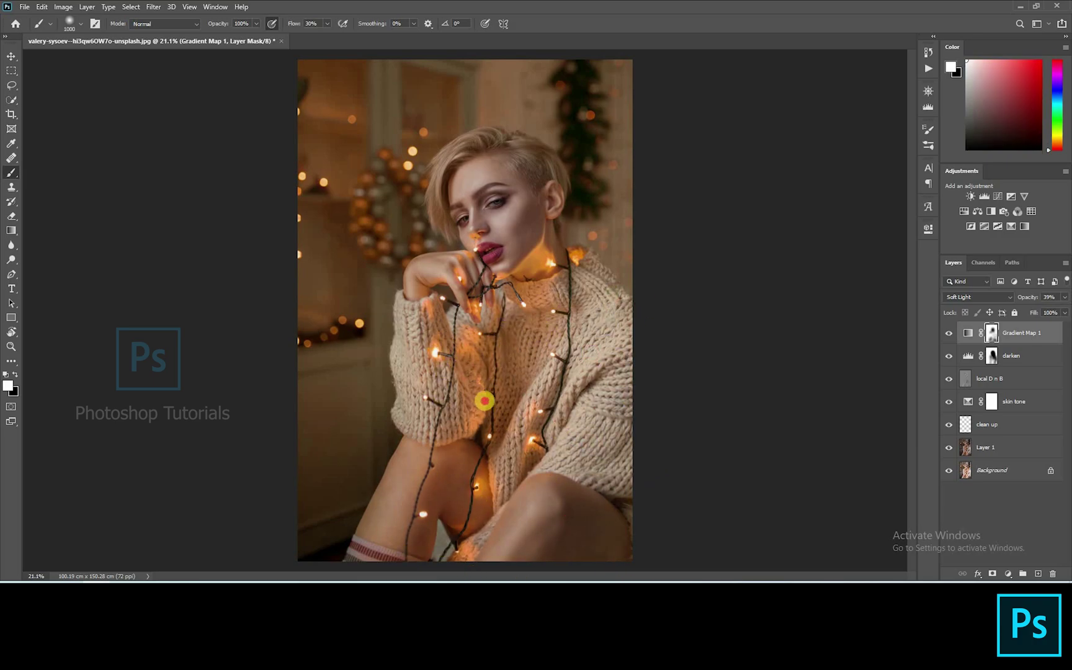
key(x)
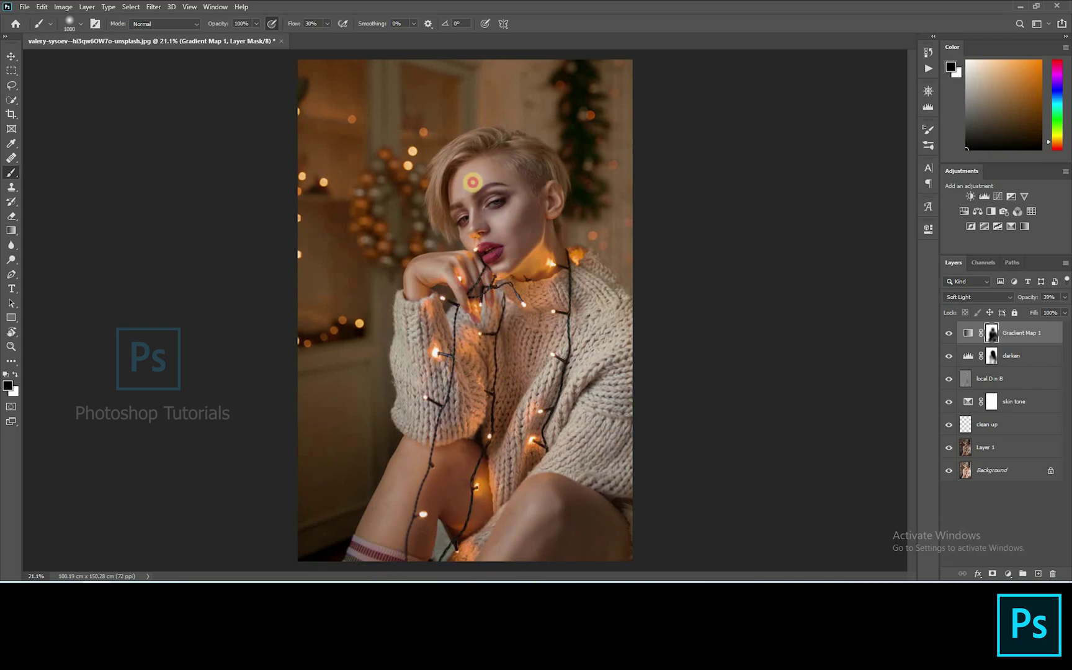
key(x)
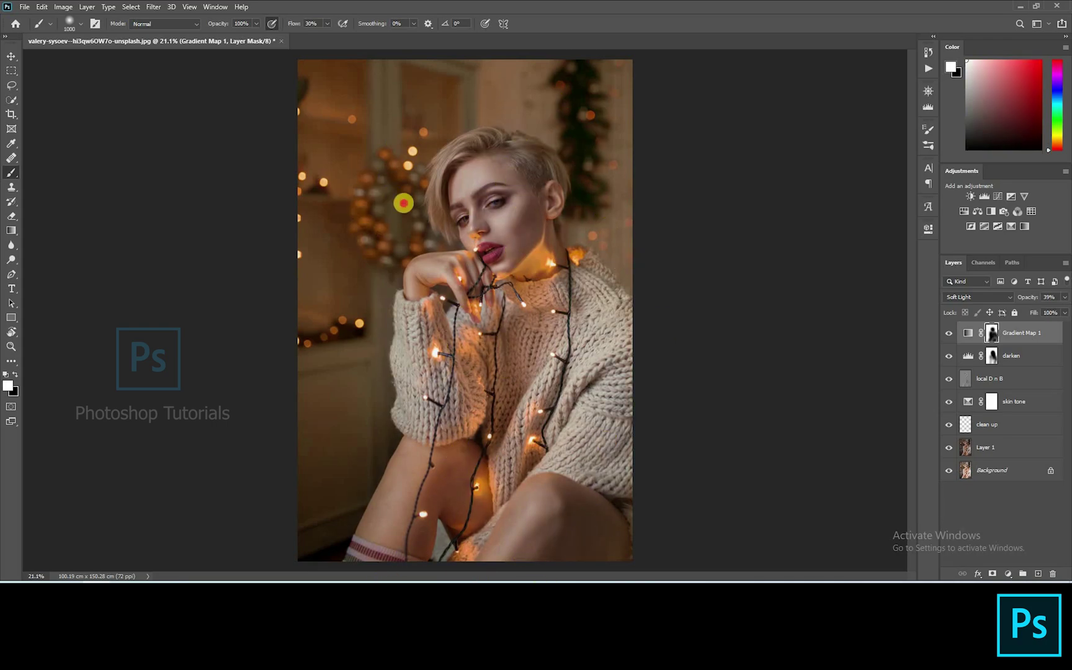
key(x)
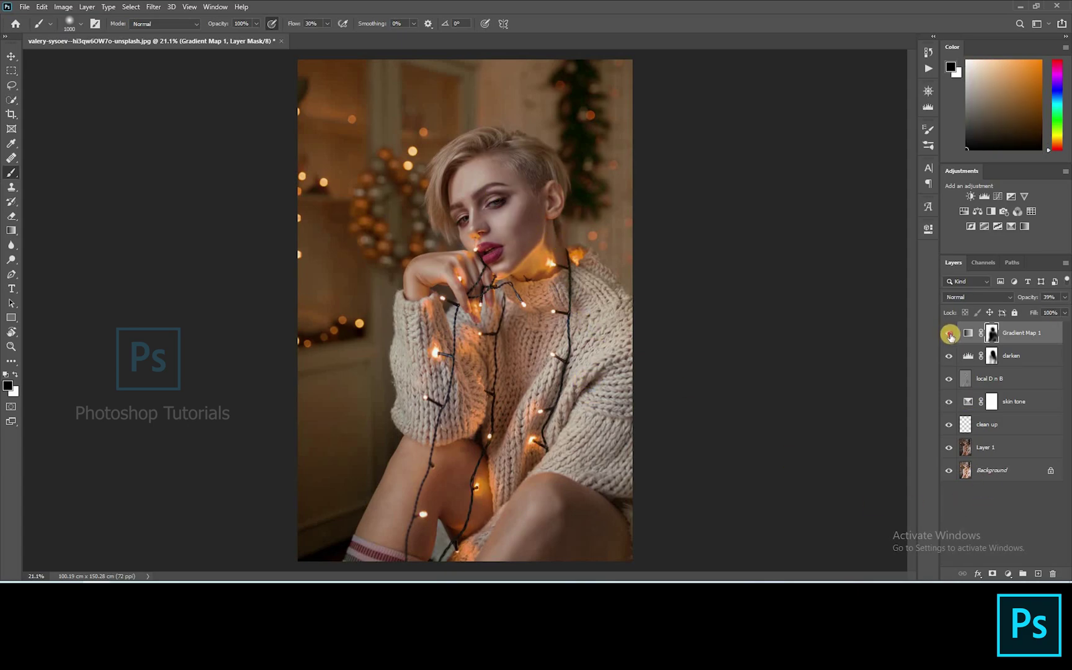
key(x)
ctrl+click(951, 336)
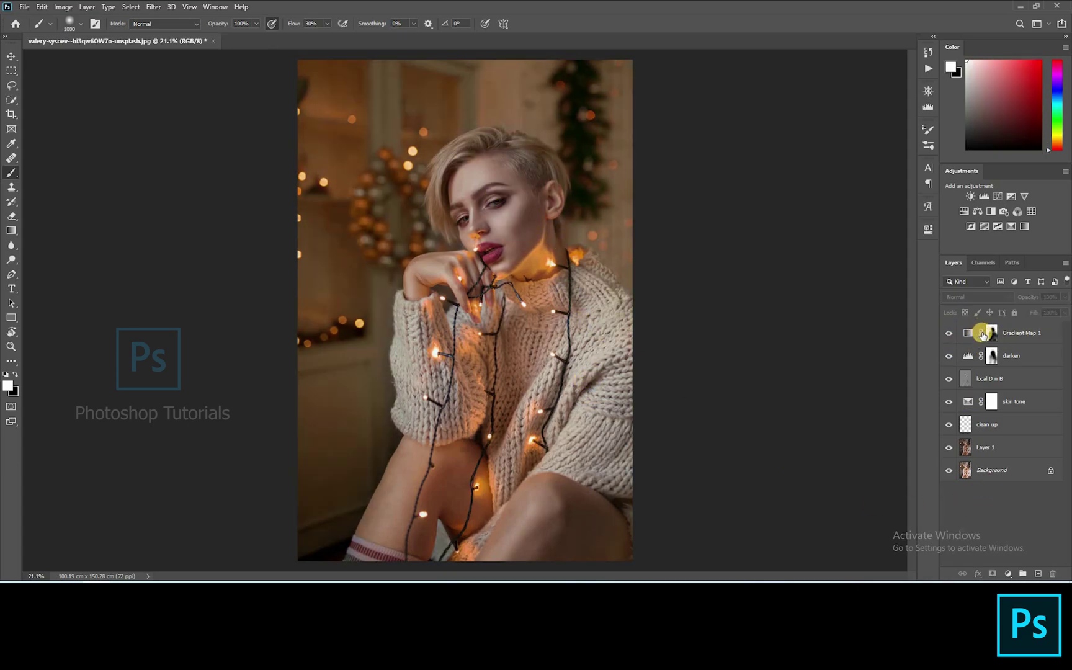
key(x)
Rename the gradient map layer to 'BG coloring'.
double_click(1032, 335)
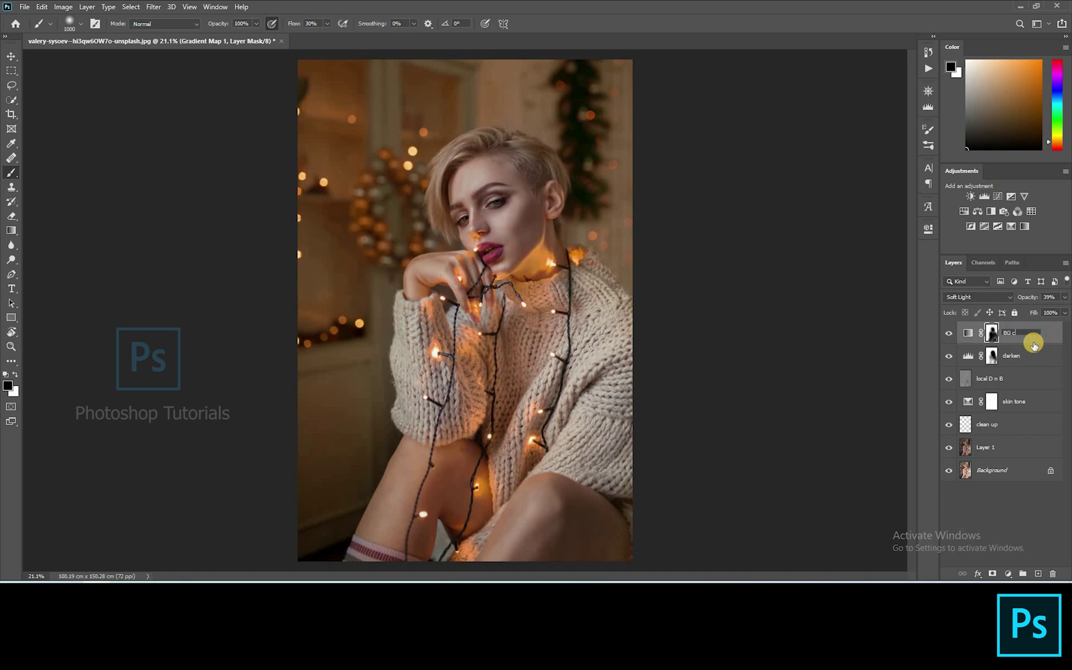
text(BG coloring)
key(Return)
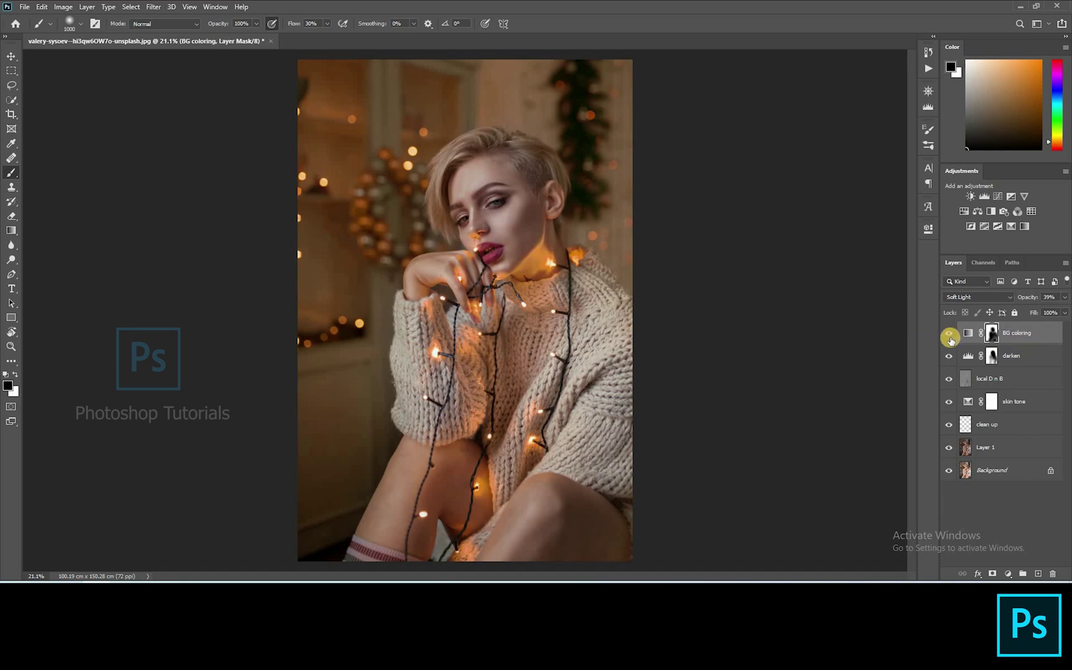
Add a new Soft Light layer and paint pink blush around the eye socket with a 250 px brush.
click(1038, 572)
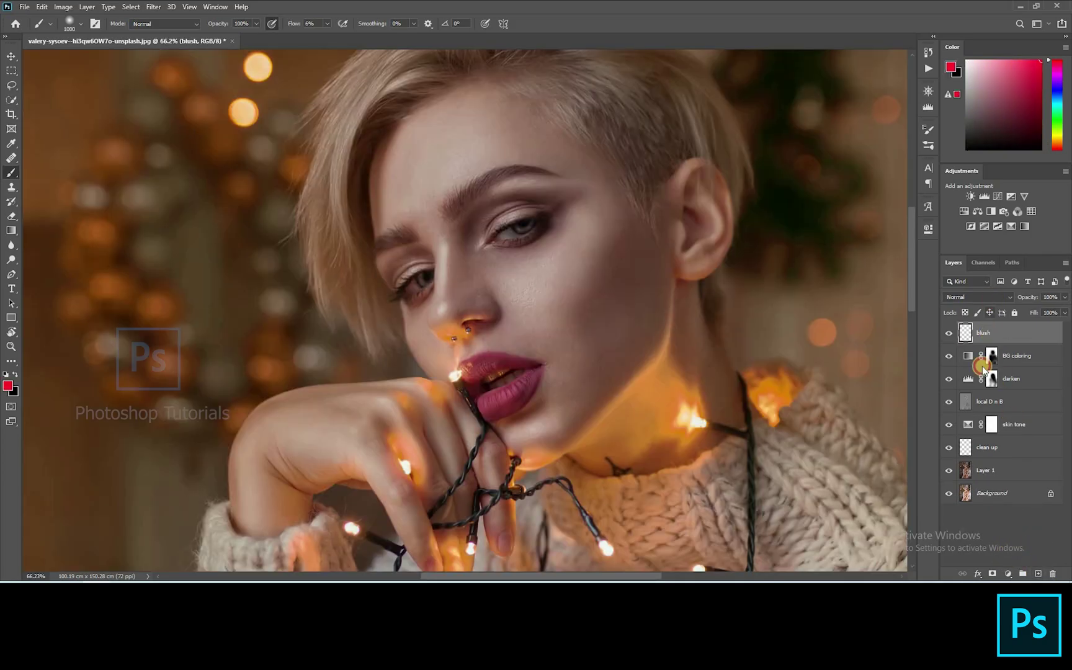
click(977, 297)
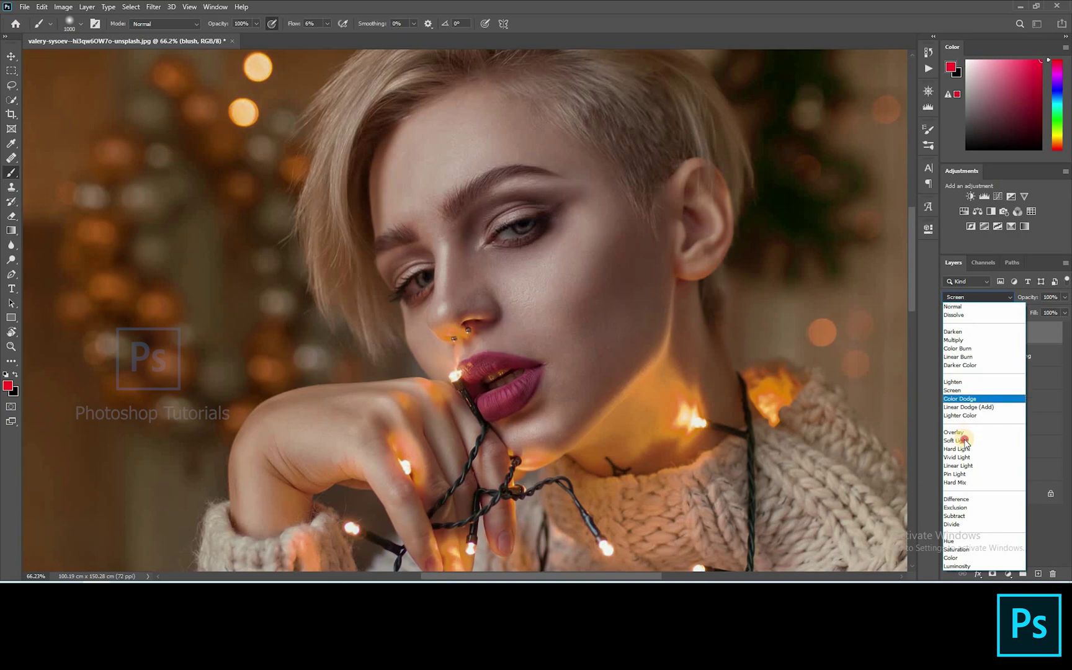
key(Down)
key(Return)
key(bracketleft)
key(bracketleft)
key(bracketleft)
key(bracketleft)
key(bracketleft)
key(bracketleft)
key(bracketleft)
key(bracketleft)
mouse_move(487, 227)
mouse_down()
mouse_move(511, 199)
mouse_move(486, 224)
mouse_move(524, 211)
mouse_move(480, 216)
mouse_move(475, 239)
mouse_move(534, 215)
mouse_move(478, 230)
mouse_move(487, 223)
mouse_move(482, 249)
mouse_move(541, 205)
mouse_move(495, 214)
mouse_move(567, 206)
mouse_move(546, 242)
mouse_move(498, 244)
mouse_move(550, 224)
mouse_move(499, 239)
mouse_move(493, 232)
mouse_move(548, 211)
mouse_move(517, 210)
mouse_move(573, 198)
mouse_move(544, 222)
mouse_move(566, 200)
mouse_up()
Lower the flow to 1% and paint blush on the cheek under the right eye at 60 px.
key(bracketleft)
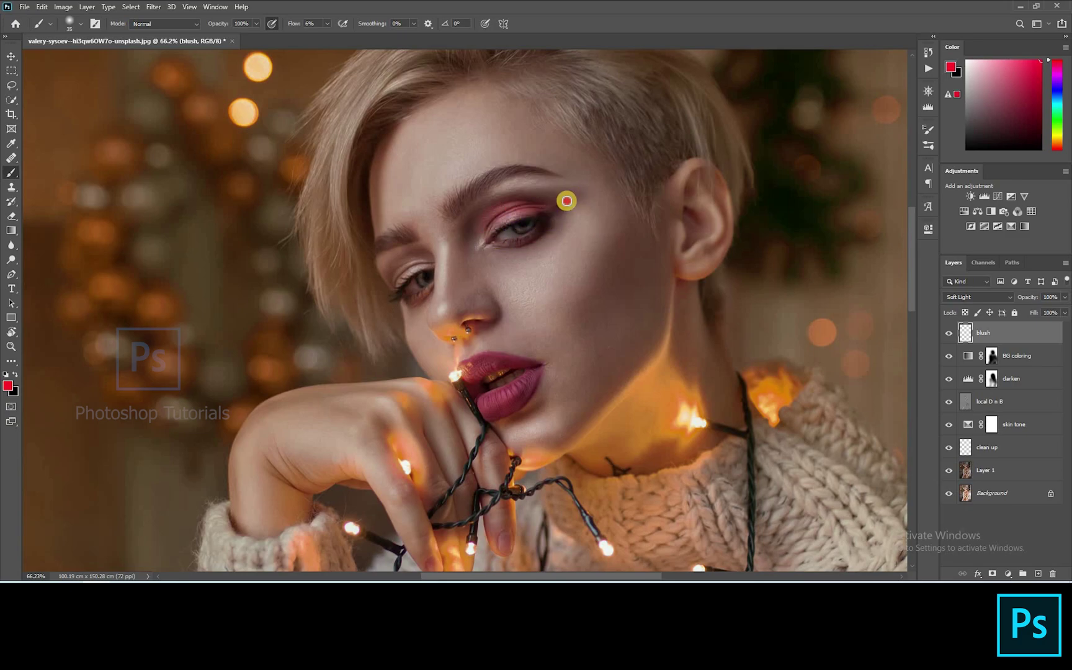
key(bracketleft)
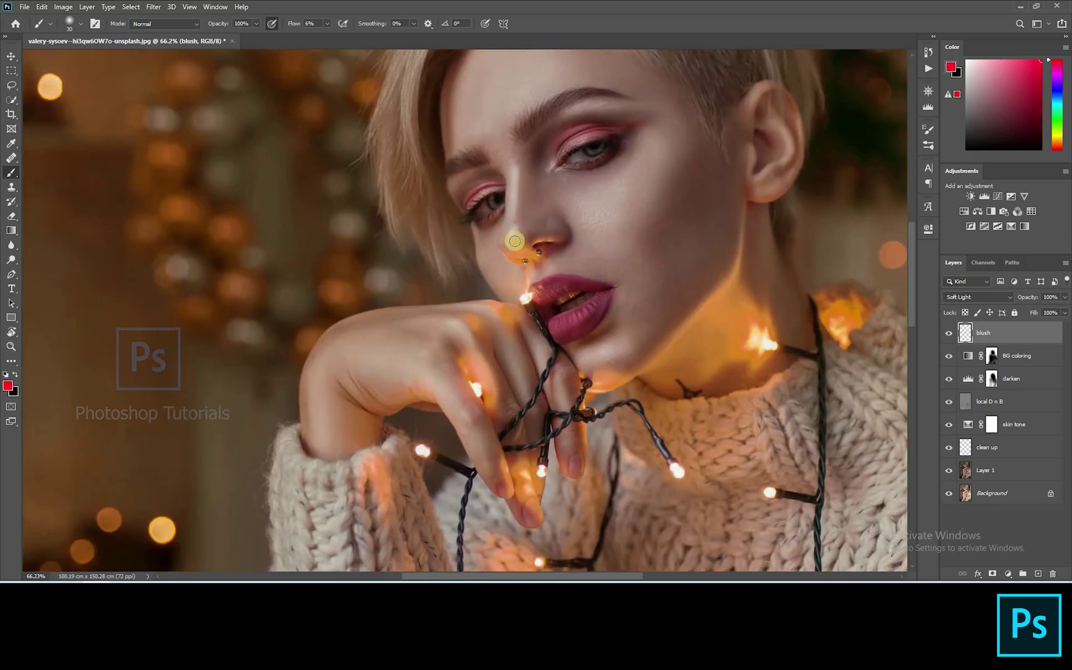
click(327, 24)
drag(323, 39, 315, 39)
key(bracketright)
key(bracketright)
key(bracketright)
key(bracketright)
key(bracketright)
key(bracketright)
key(bracketright)
key(bracketright)
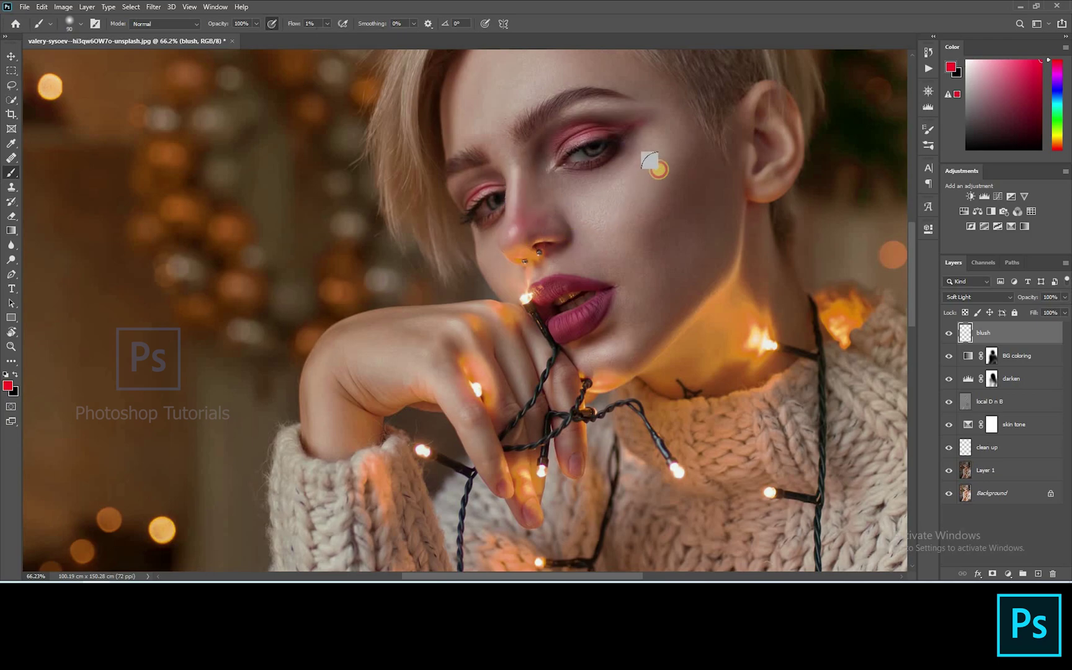
mouse_move(571, 207)
mouse_down()
mouse_move(663, 164)
mouse_move(677, 149)
mouse_move(588, 248)
mouse_move(625, 209)
mouse_move(524, 201)
mouse_move(594, 208)
mouse_move(573, 210)
mouse_move(626, 186)
mouse_move(569, 226)
mouse_move(645, 221)
mouse_move(631, 203)
mouse_move(491, 255)
mouse_up()
Paint pink blush onto the lower lip and toggle the blush layer off and on to compare.
key(bracketleft)
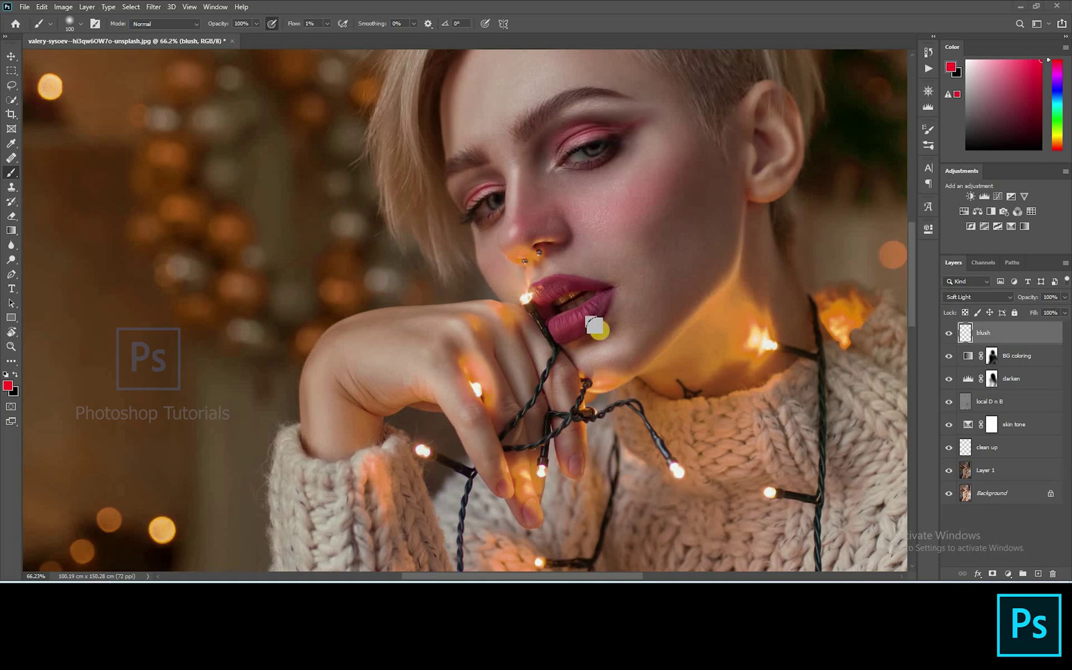
scroll(595, 328, up, 1)
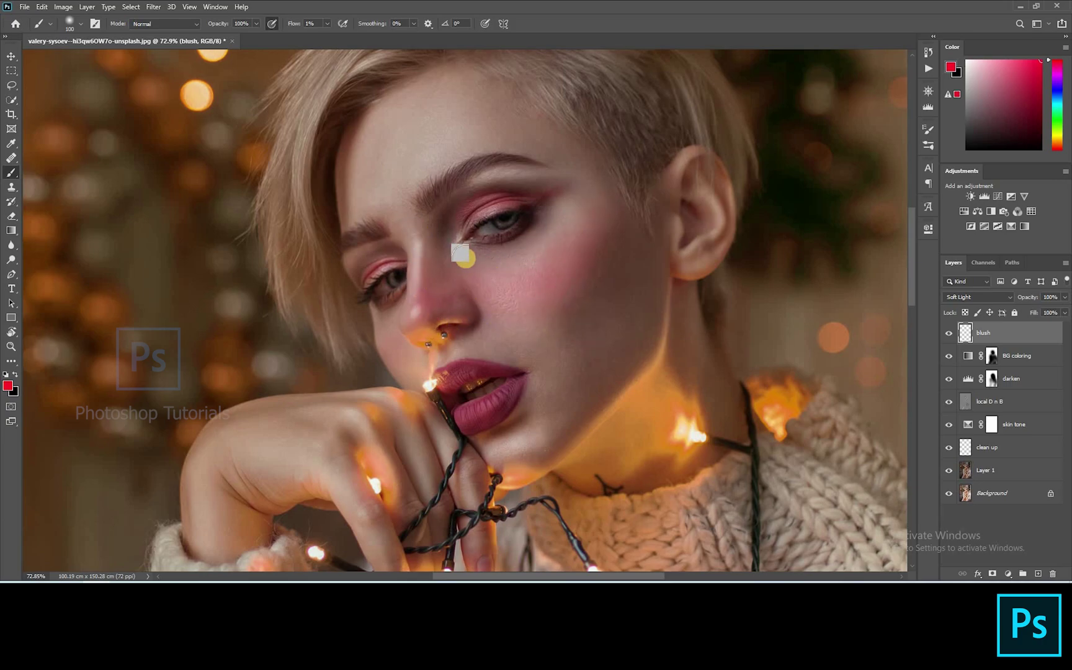
scroll(466, 257, down, 5)
click(949, 333)
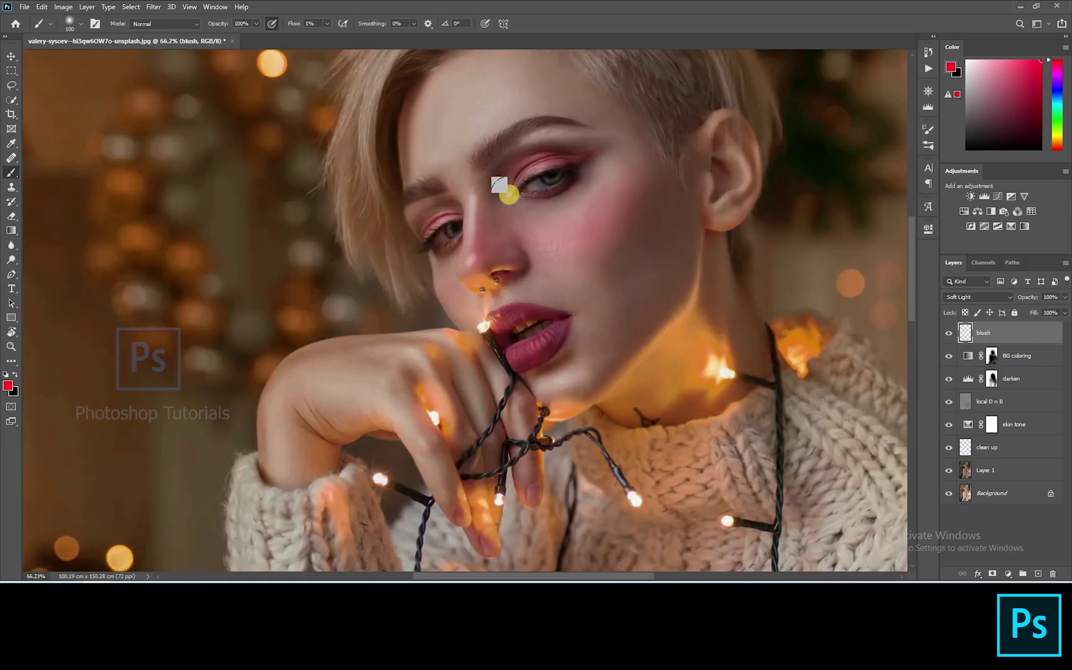
scroll(503, 187, up, 3)
mouse_move(515, 402)
mouse_down()
mouse_move(574, 374)
mouse_move(537, 413)
mouse_move(539, 359)
mouse_move(578, 358)
mouse_move(564, 395)
mouse_up()
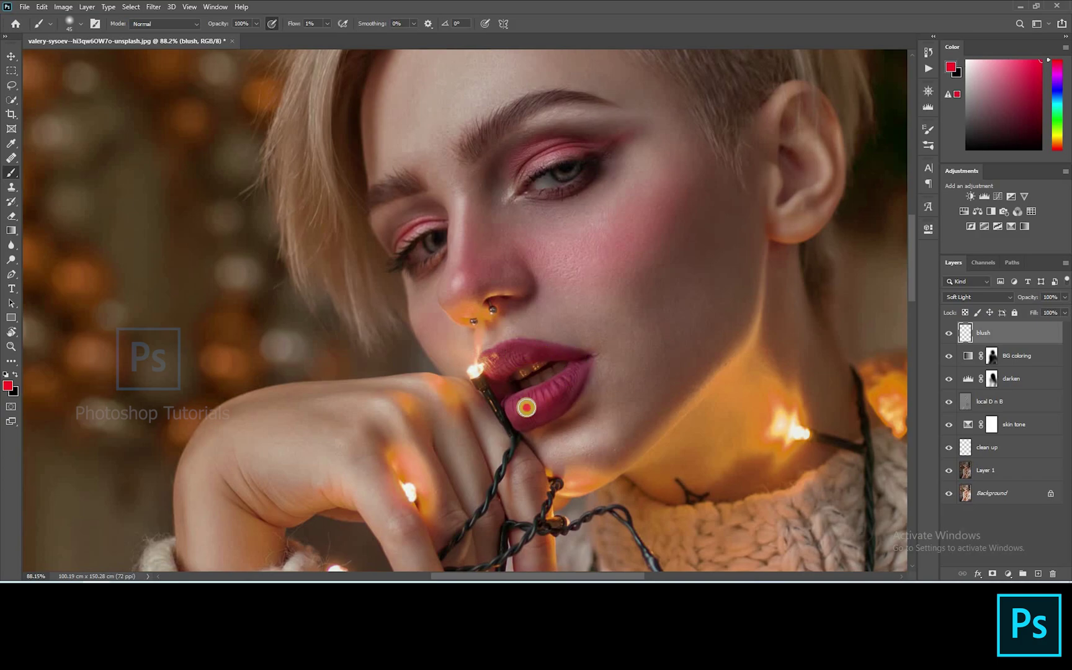
scroll(696, 329, down, 5)
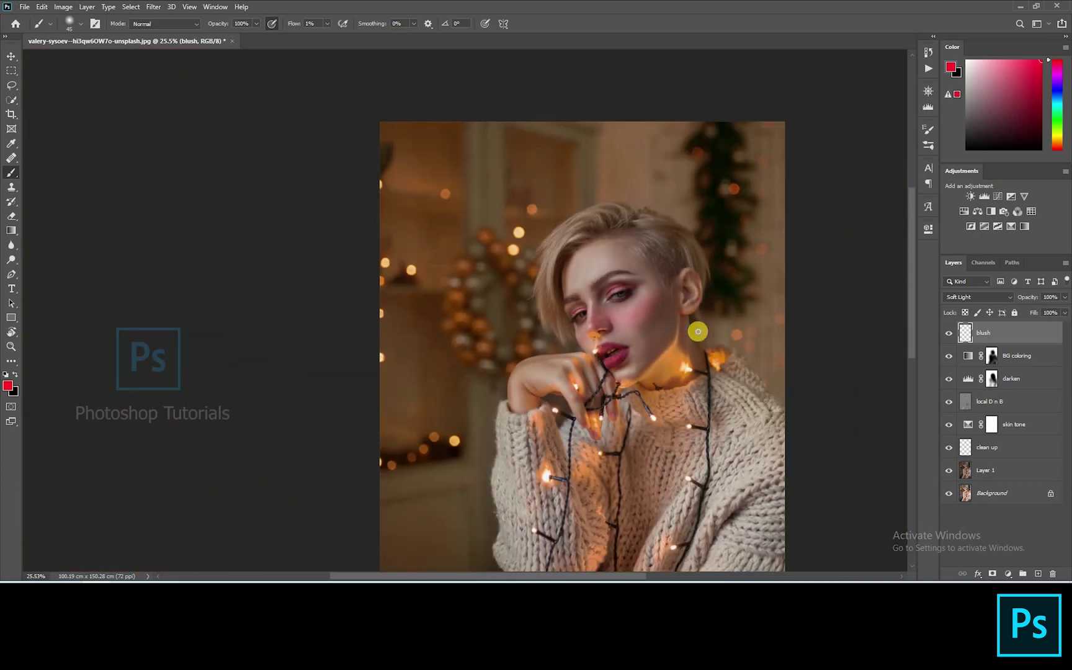
scroll(697, 331, down, 1)
click(949, 332)
click(949, 333)
scroll(799, 297, down, 1)
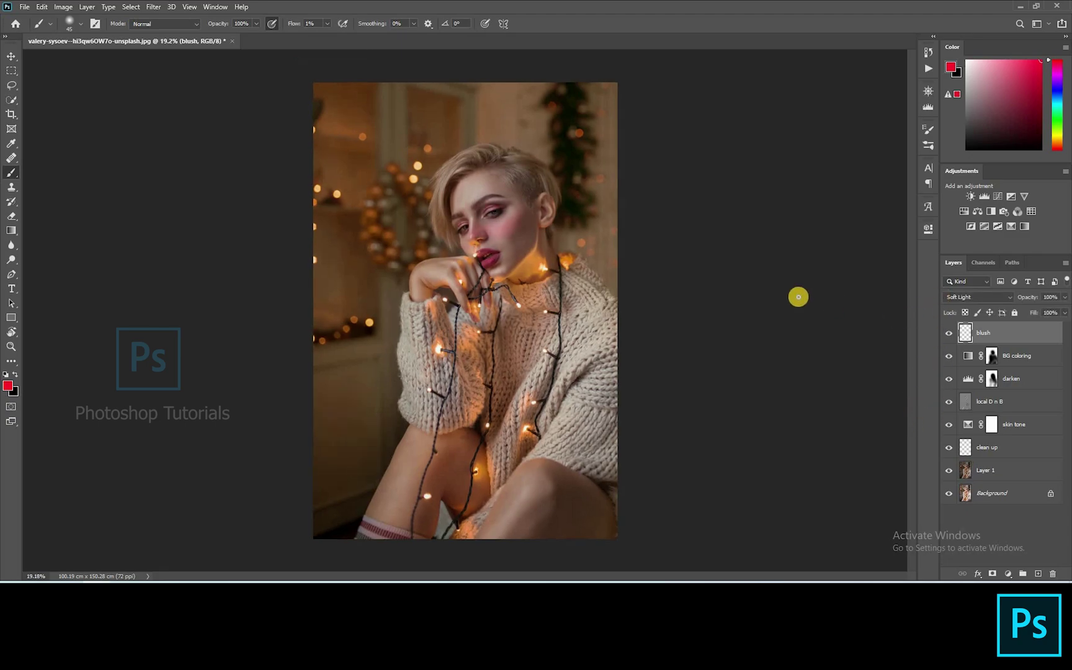
ctrl+click(967, 333)
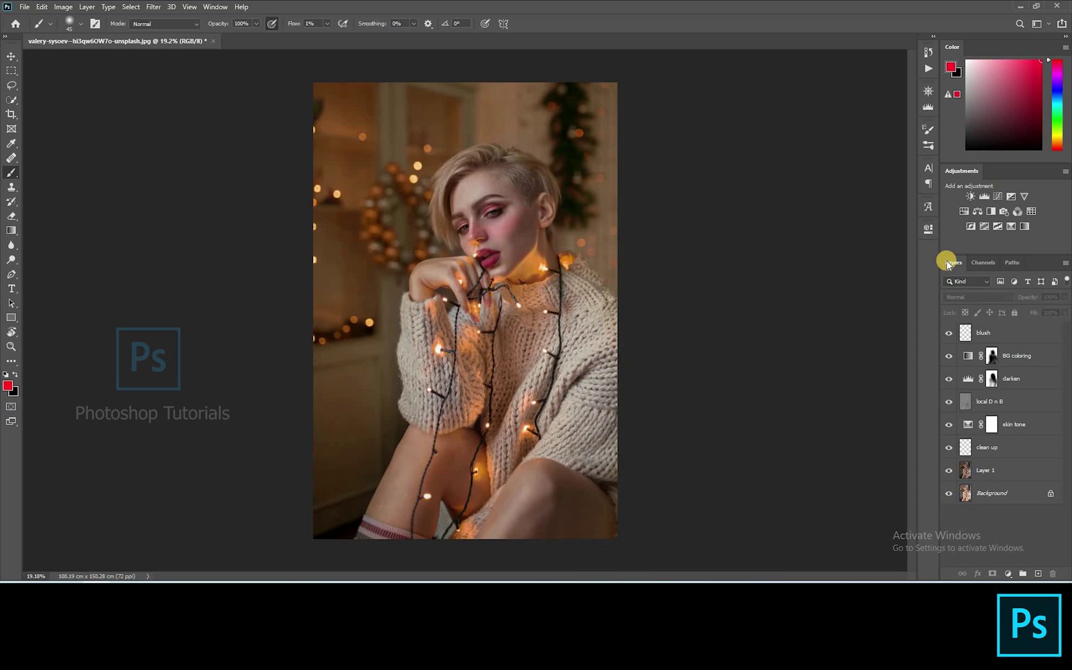
Create a new layer named 'darken 2' and reset the colours to black and white.
key(ctrl+shift+alt+n)
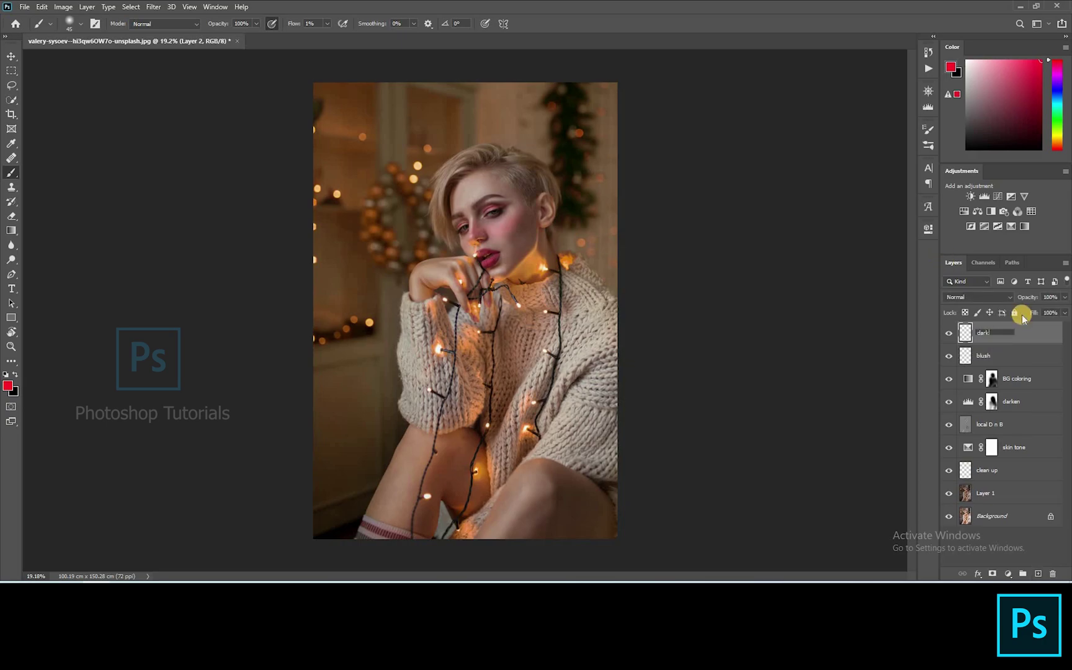
text(2)
key(Return)
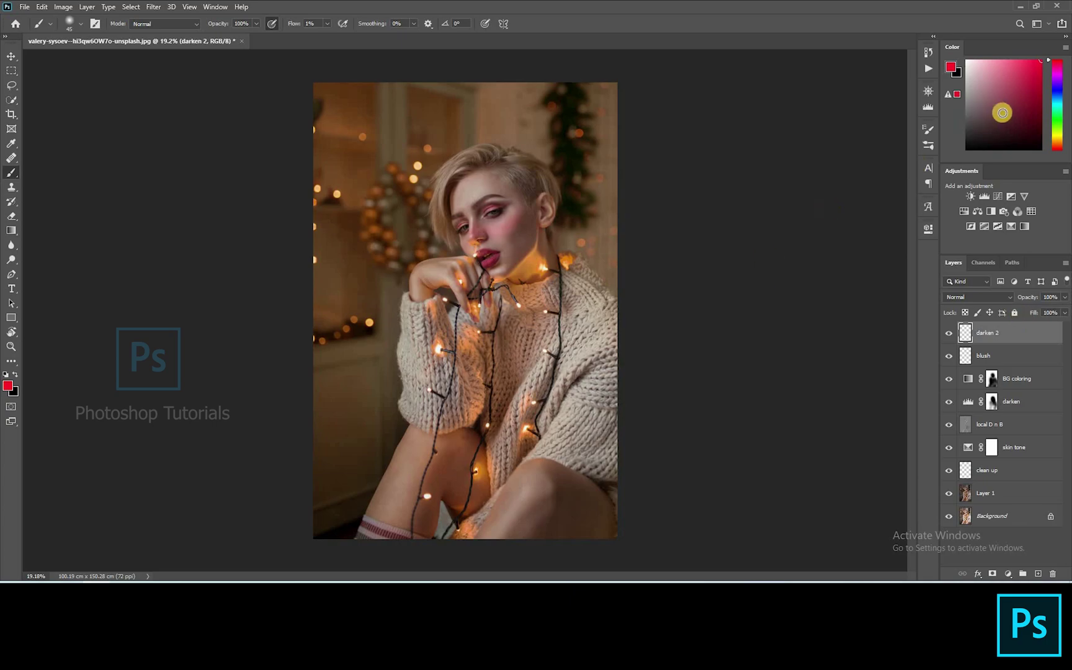
key(d)
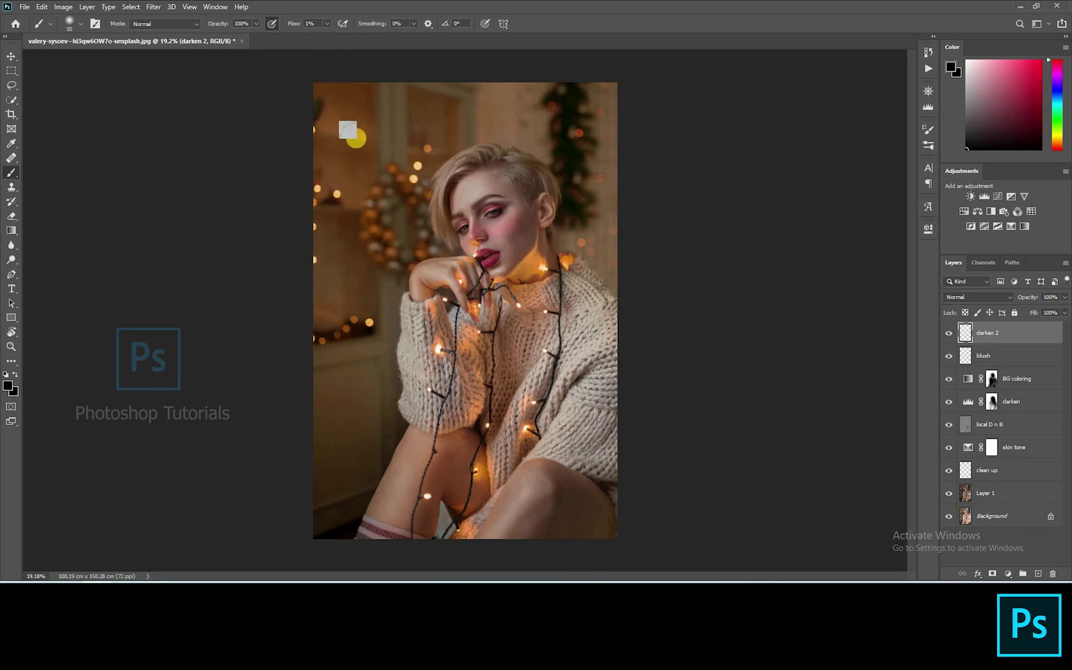
Paint black over the left, top and right background edges around the woman.
mouse_move(311, 407)
mouse_down()
mouse_move(353, 339)
mouse_move(347, 425)
mouse_move(354, 400)
mouse_move(343, 404)
mouse_up()
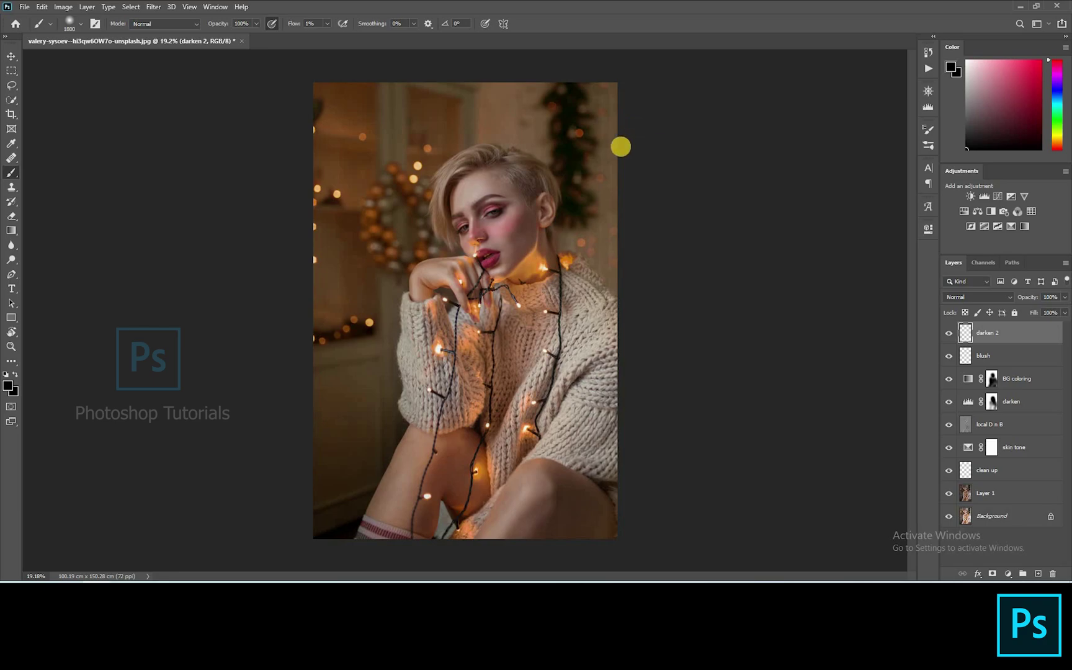
click(337, 453)
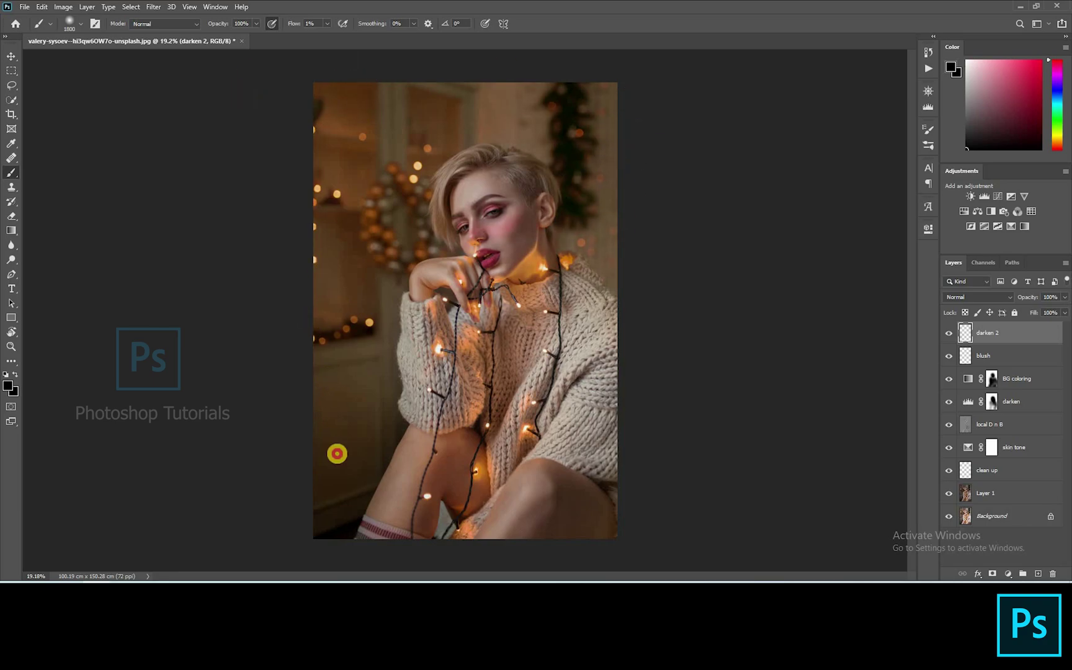
click(607, 70)
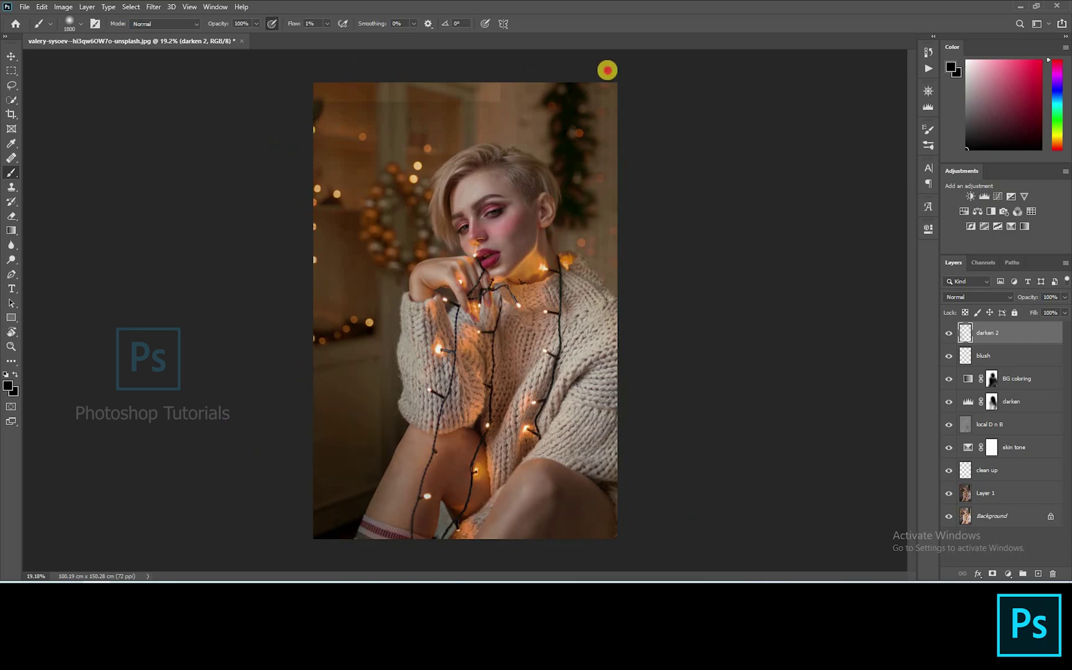
click(394, 127)
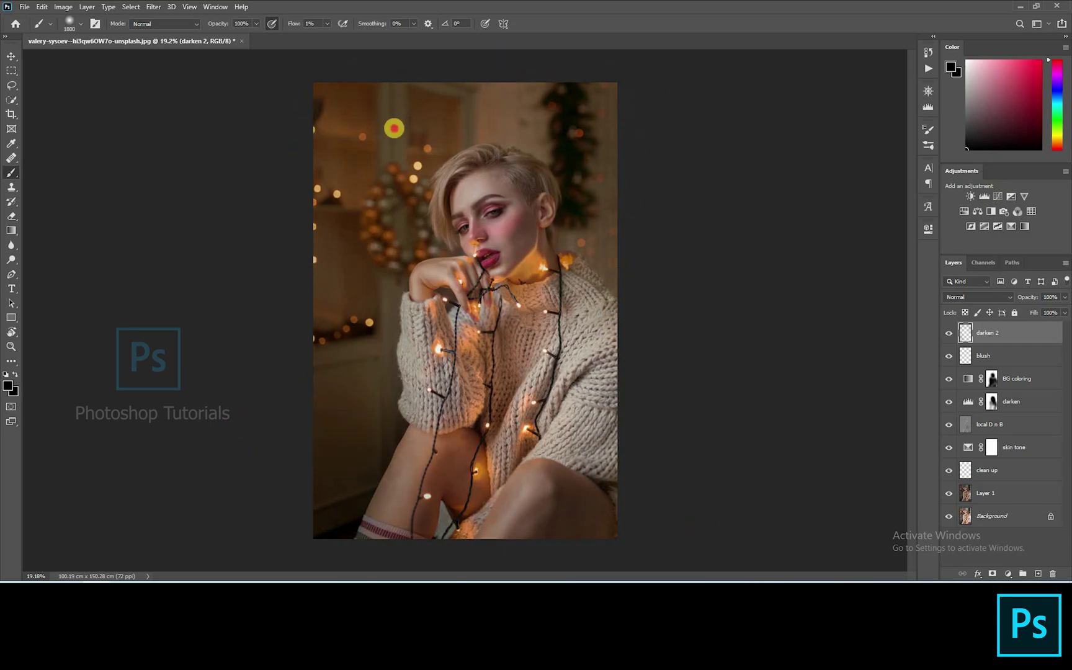
click(338, 359)
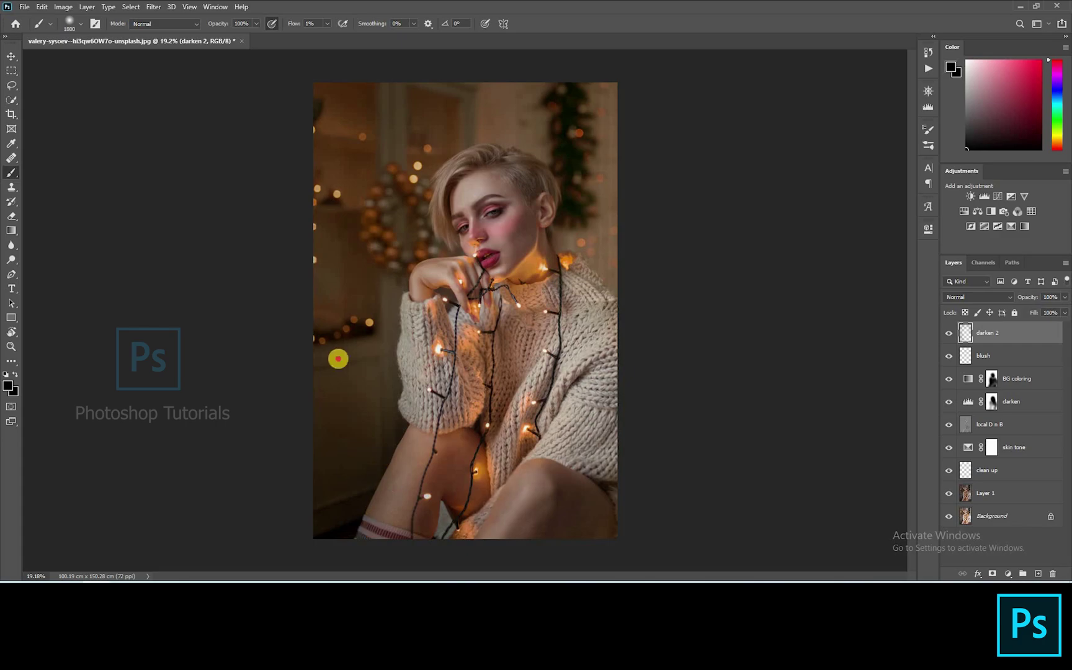
mouse_move(642, 86)
mouse_down()
mouse_move(636, 121)
mouse_move(612, 143)
mouse_up()
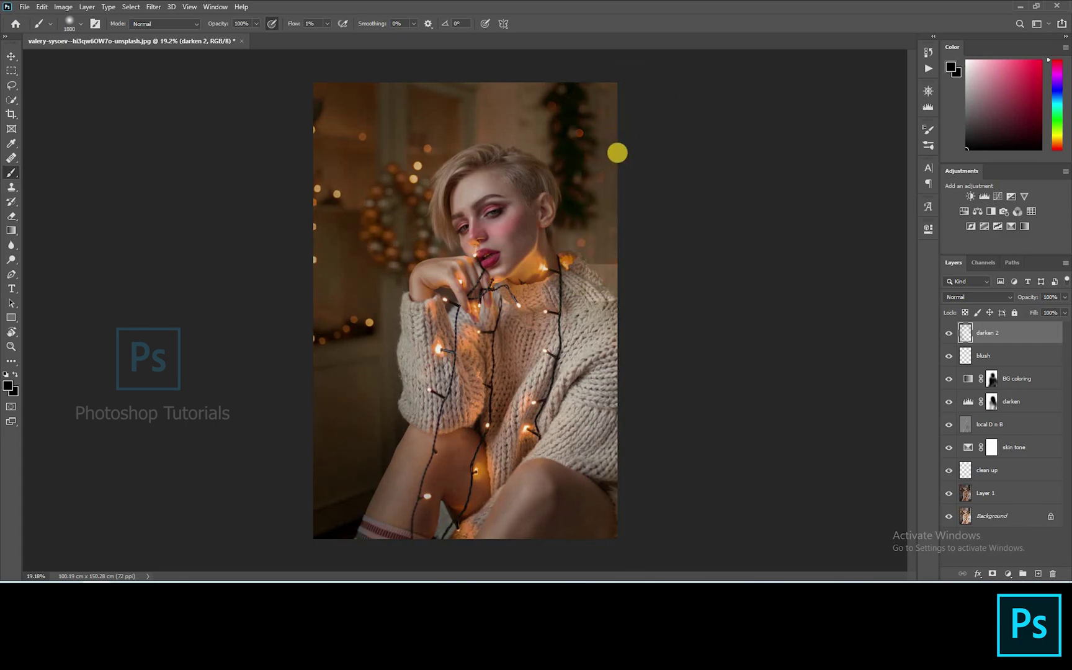
click(586, 72)
click(653, 422)
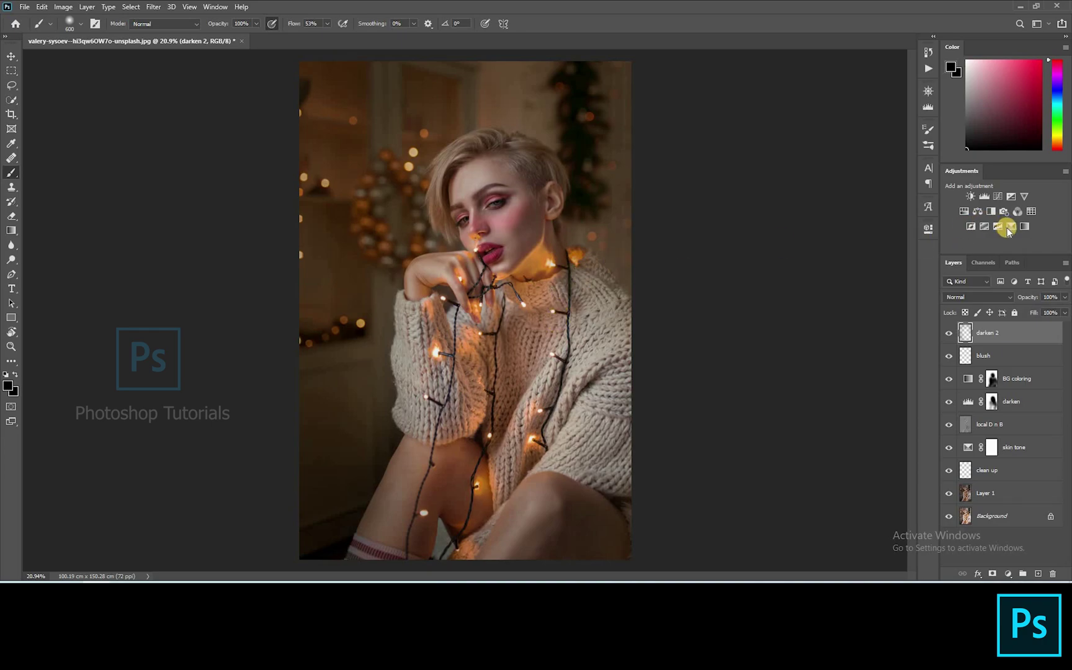
Add an 'overall tone' Selective Color layer setting Blacks to Cyan -6, Magenta +2, Yellow -6, Black +2.
click(928, 229)
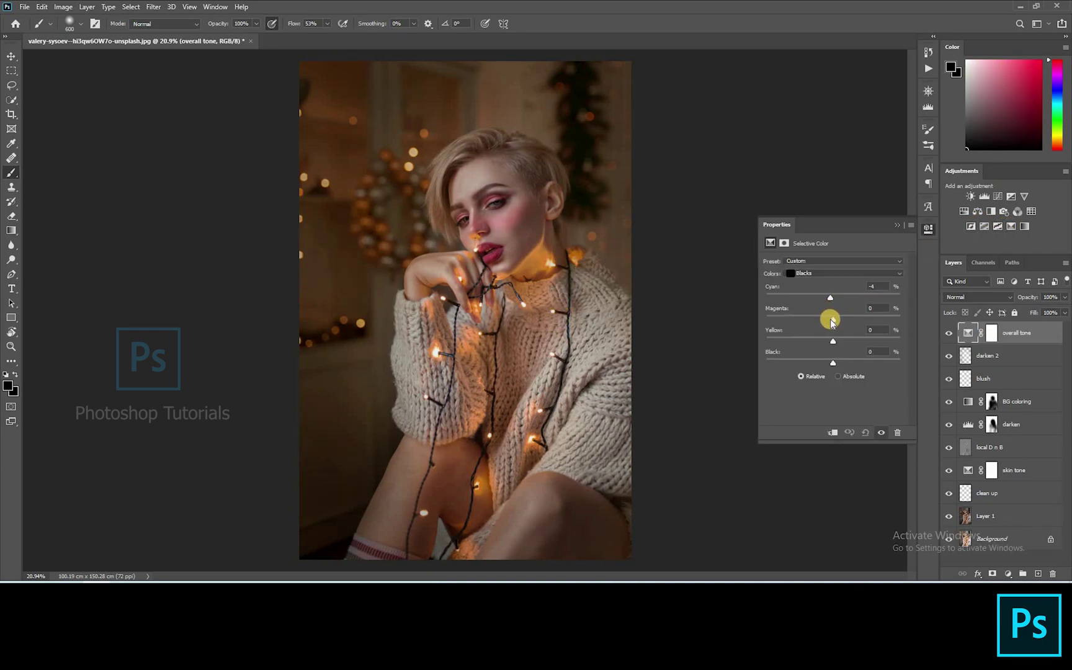
drag(836, 317, 838, 321)
click(833, 344)
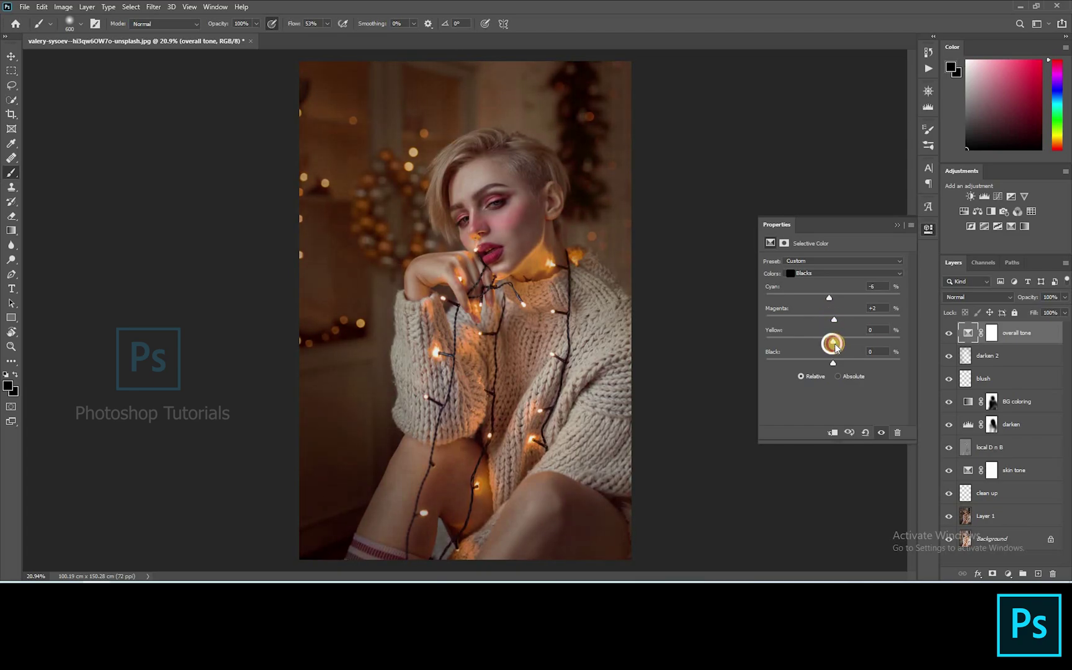
drag(832, 345, 824, 349)
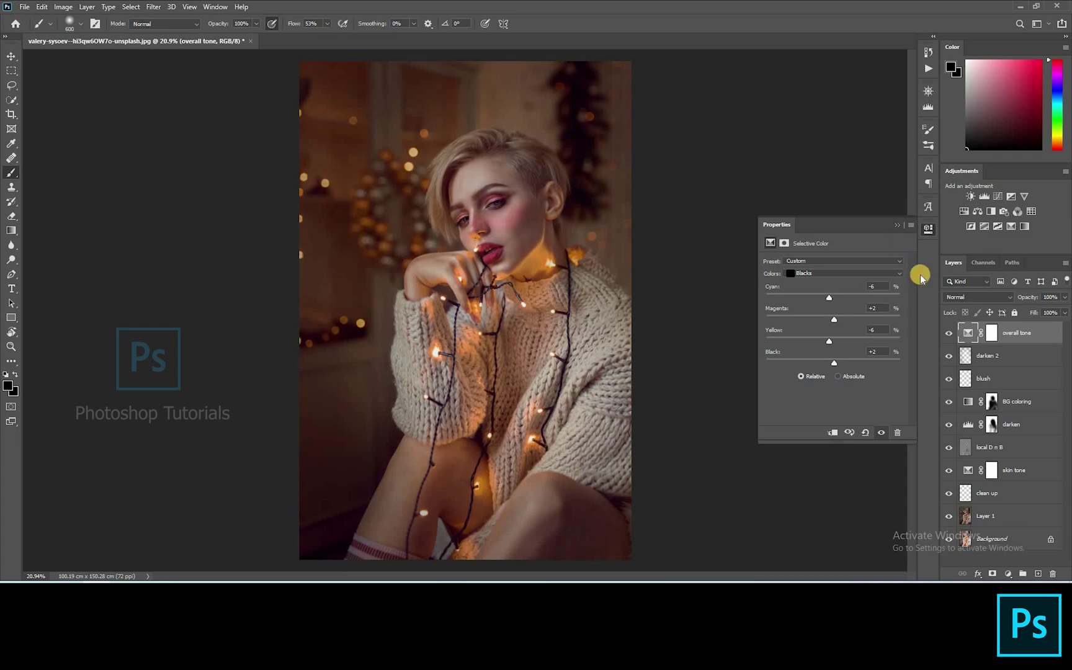
Toggle the overall tone layer off to compare, then stamp all visible layers into a new merged layer.
click(946, 334)
click(946, 334)
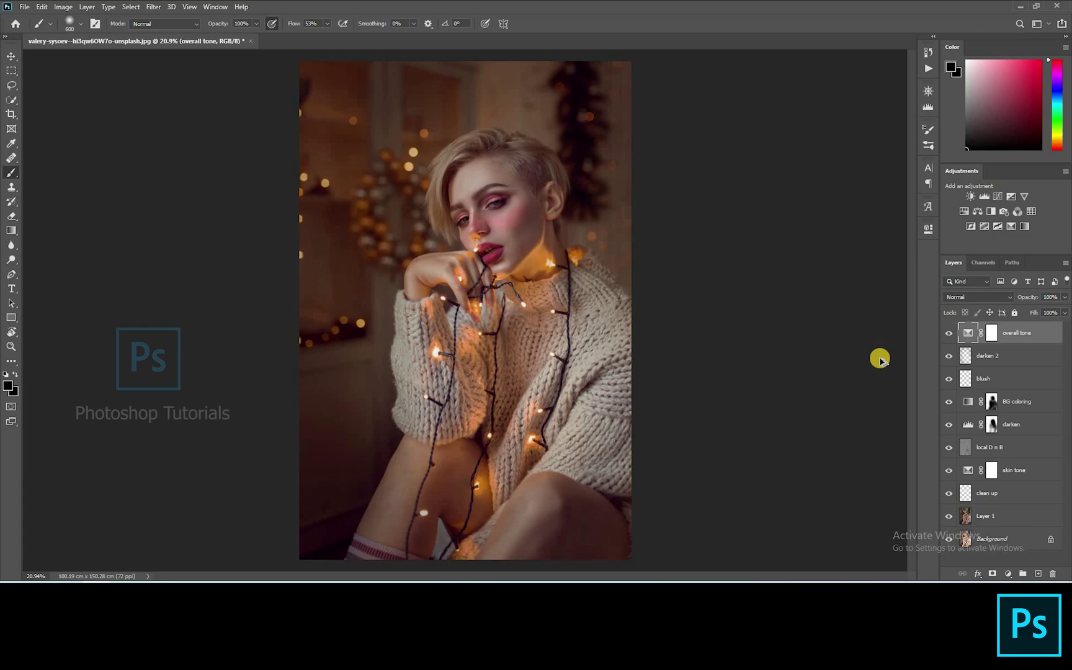
key(ctrl+shift+alt+n)
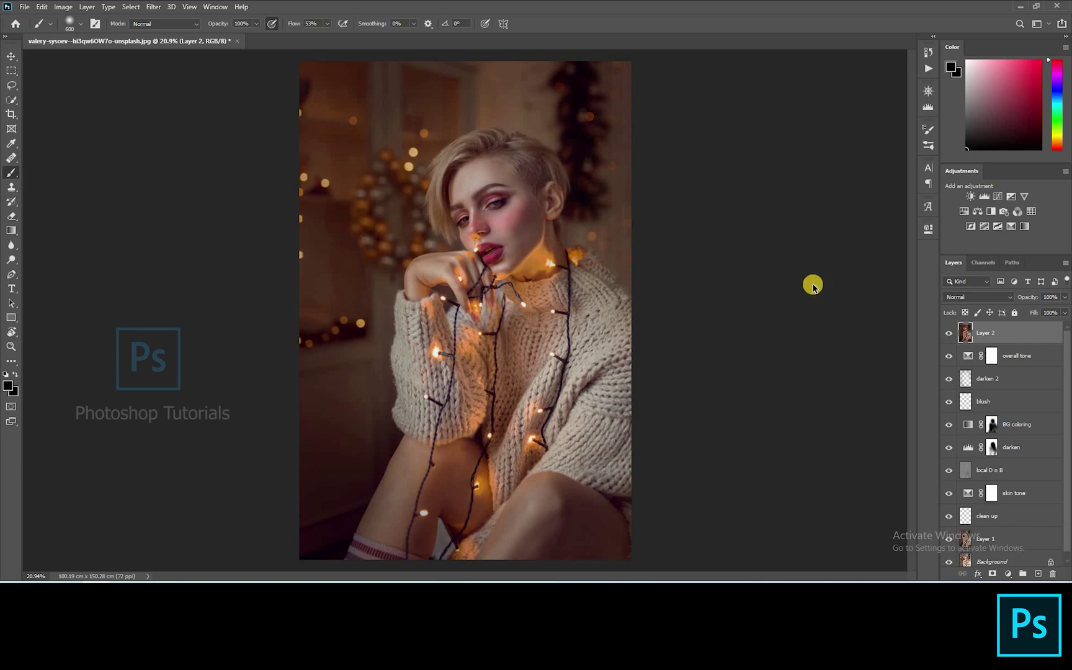
In the Camera Raw filter on the merged layer, brighten the tone-curve lights and set darks to -2.
key(ctrl+shift+a)
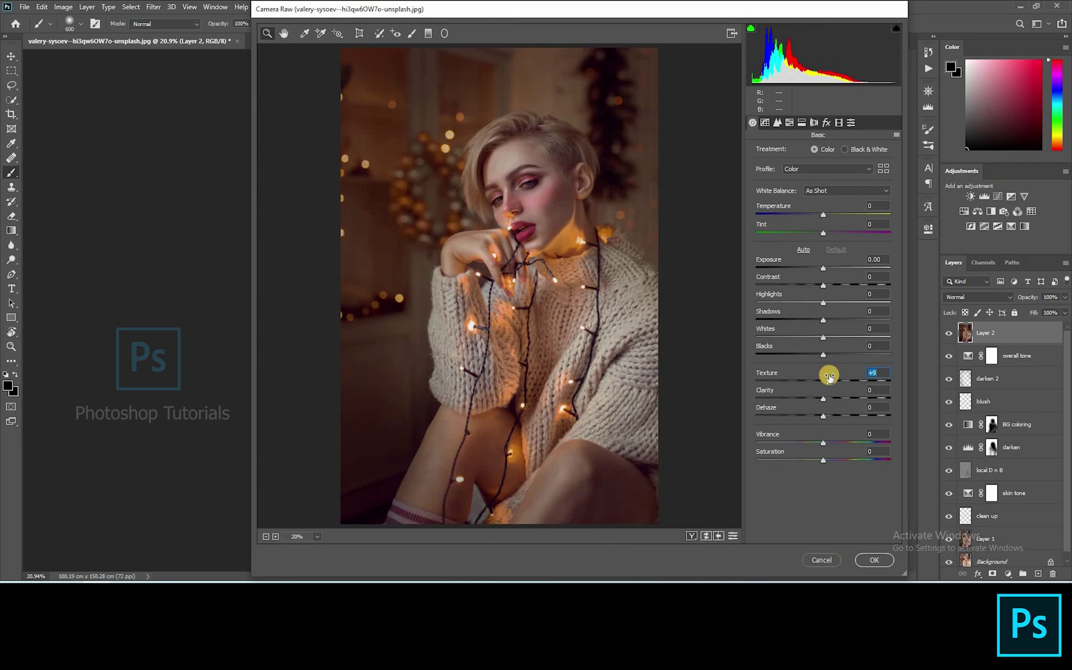
click(765, 122)
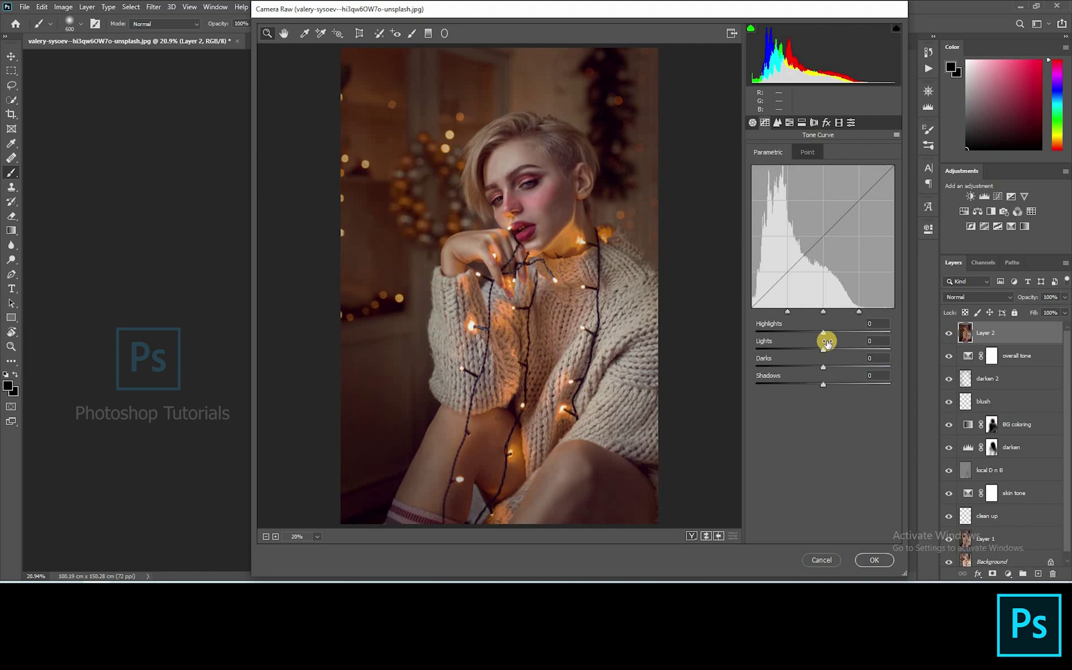
drag(825, 349, 827, 334)
click(818, 368)
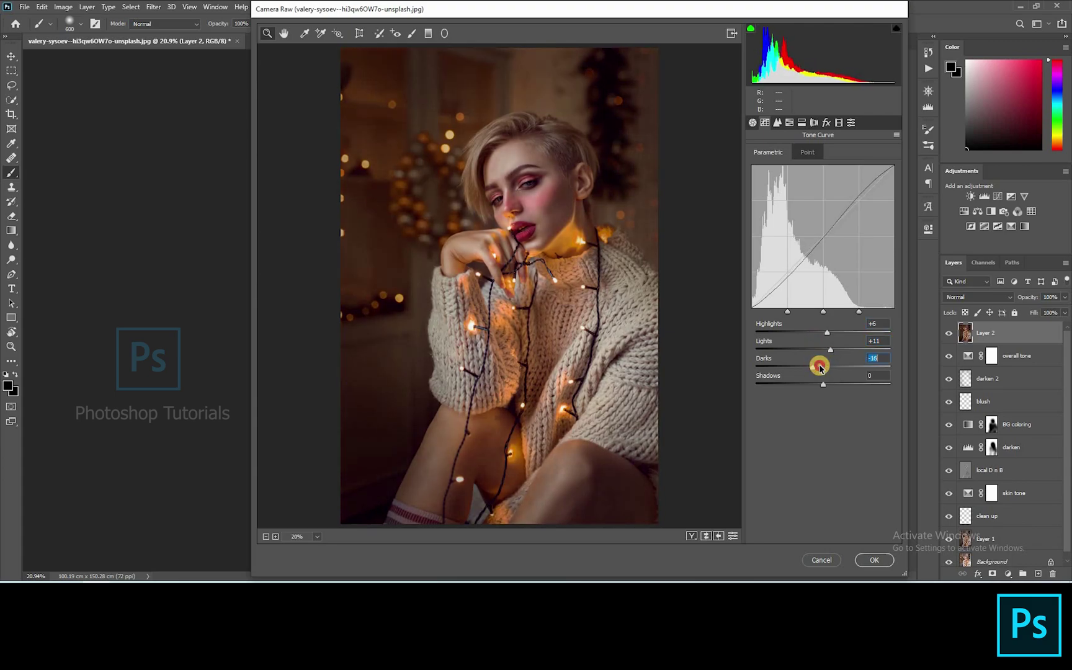
drag(823, 370, 824, 384)
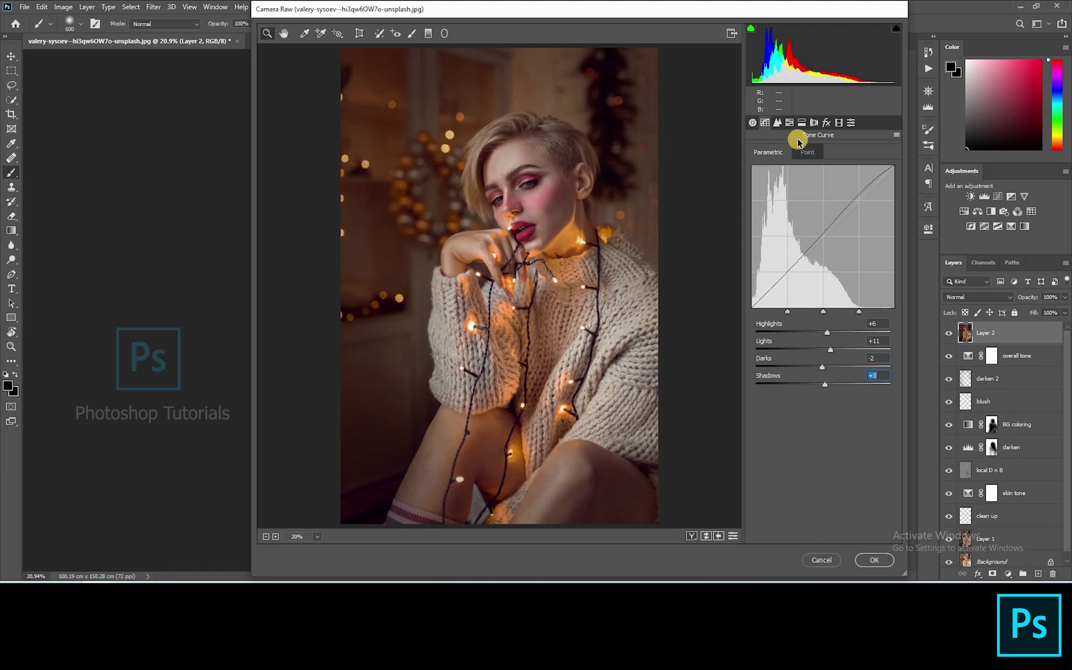
Add split toning with highlight hue 60, saturation 25 and a reddish shadow tint, then apply.
click(801, 123)
drag(757, 169, 790, 185)
drag(756, 253, 786, 254)
drag(756, 272, 768, 268)
drag(783, 168, 780, 180)
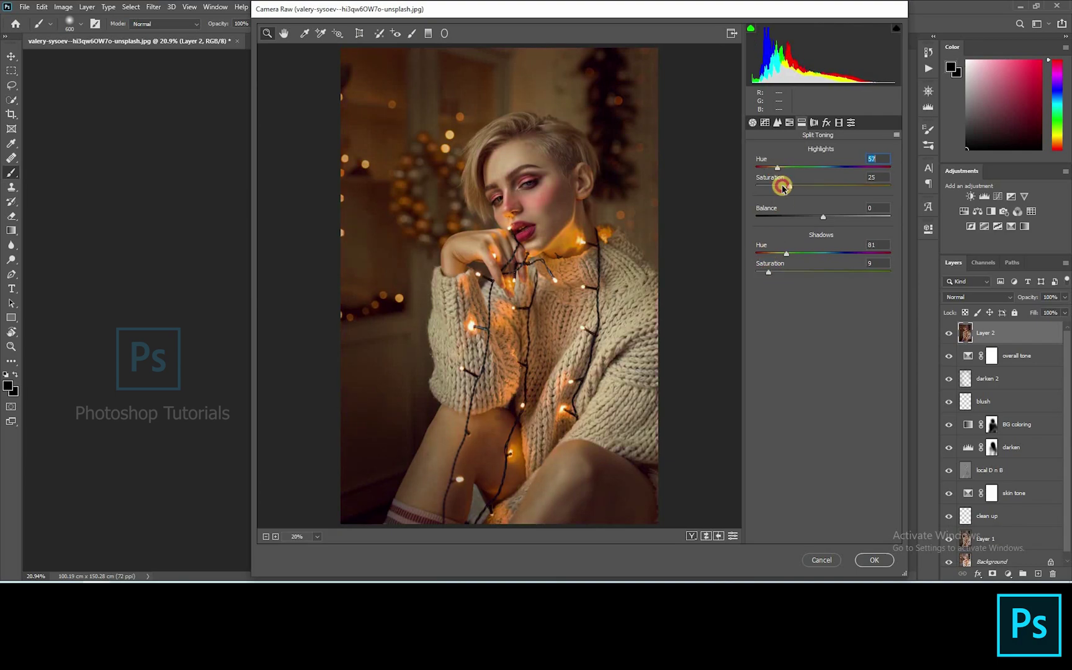
drag(800, 253, 766, 263)
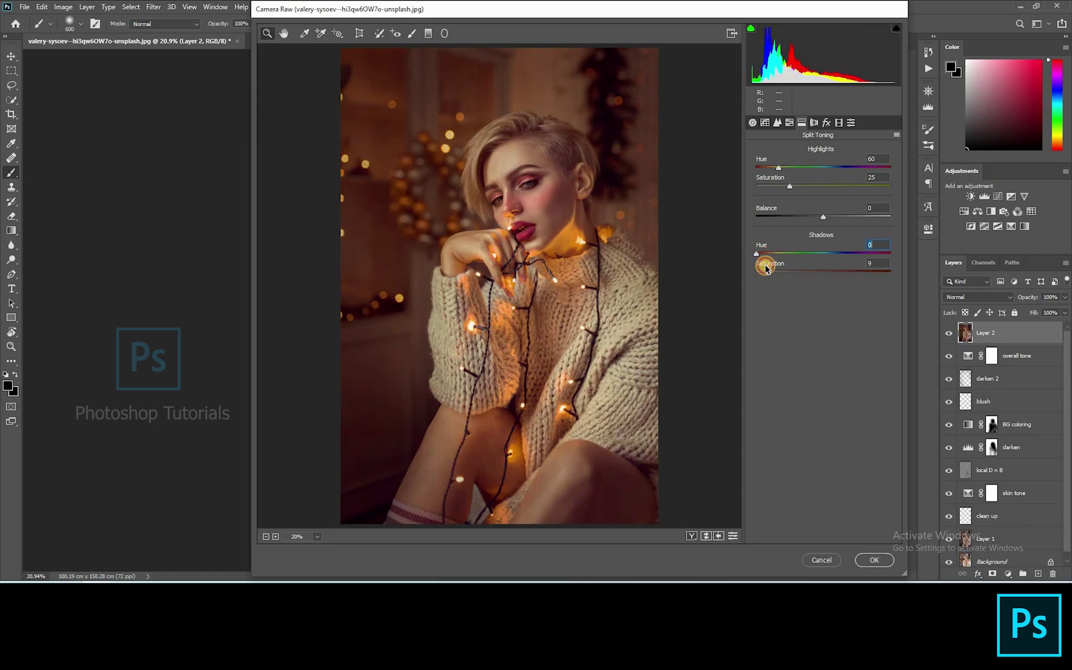
key(Return)
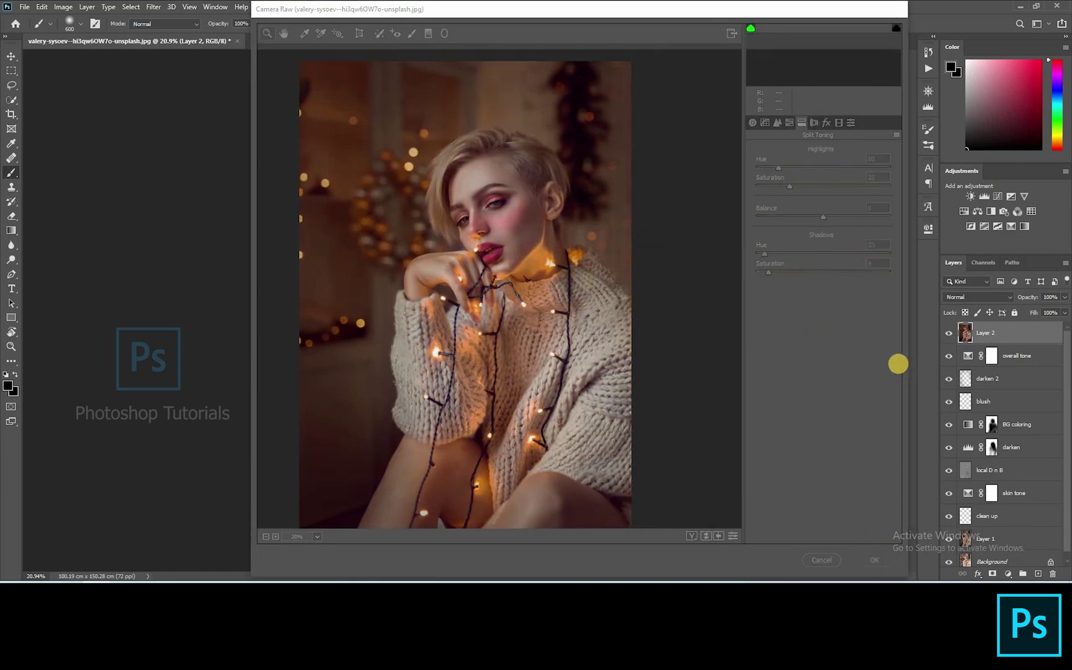